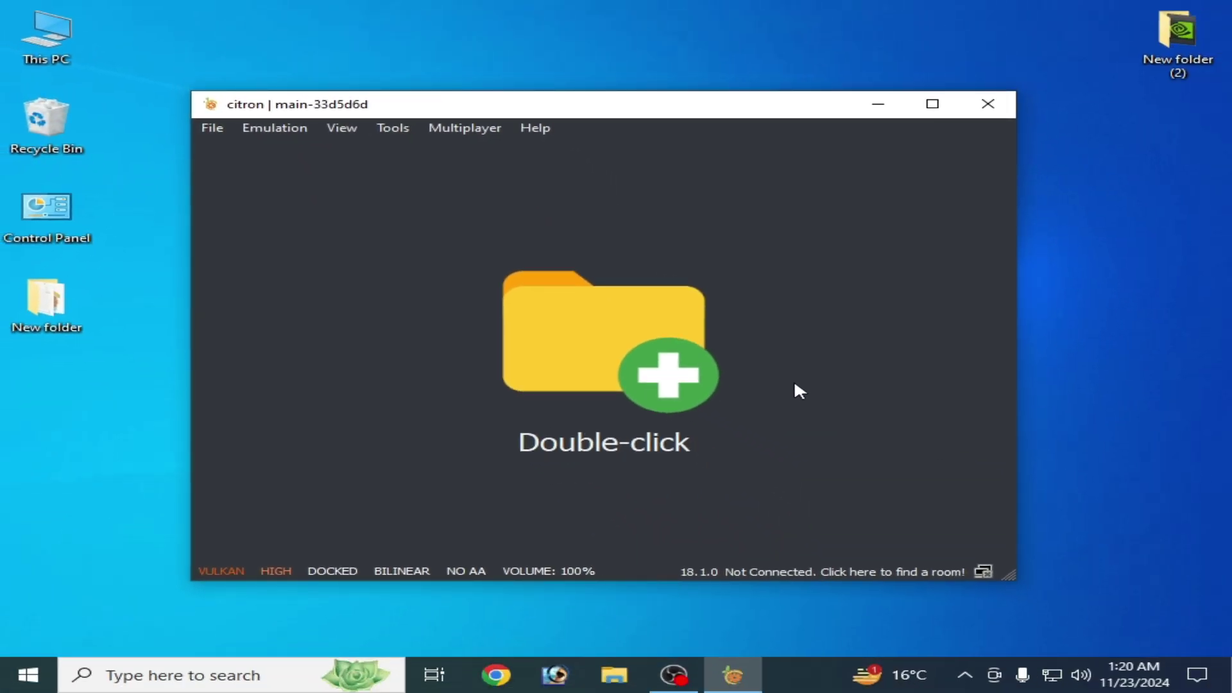
# Step: Delete the shader folder from Citron's user data folder, then close Explorer
pyautogui.click(213, 129)
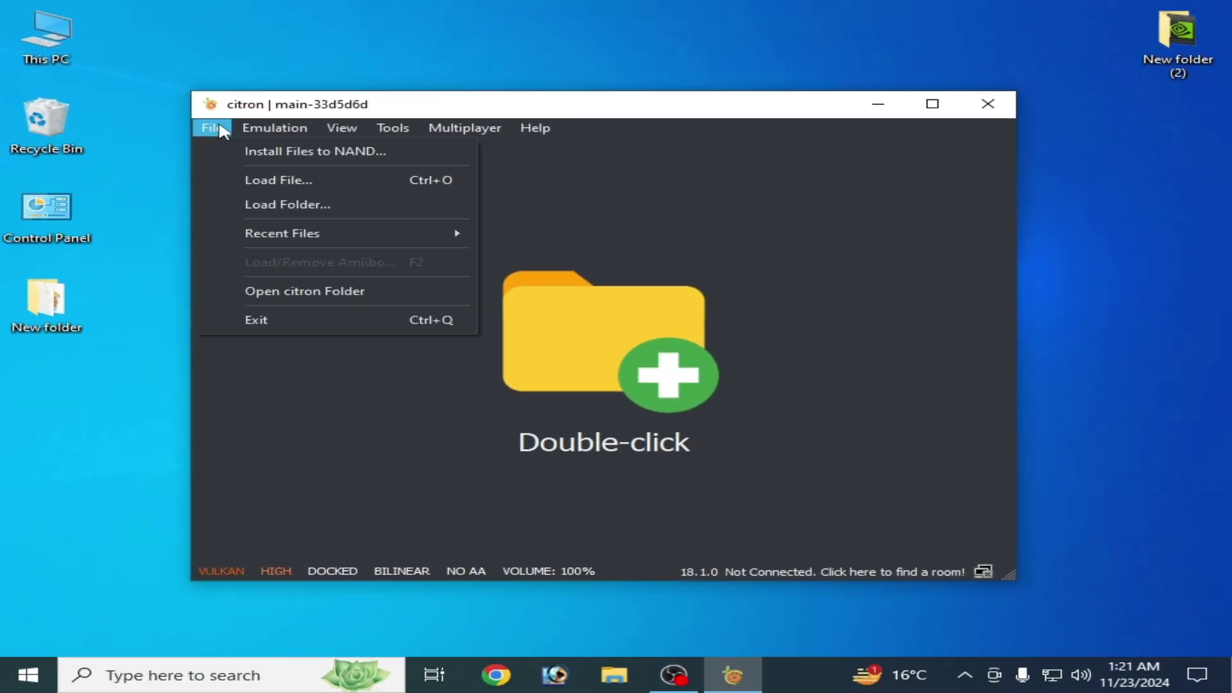
pyautogui.click(306, 292)
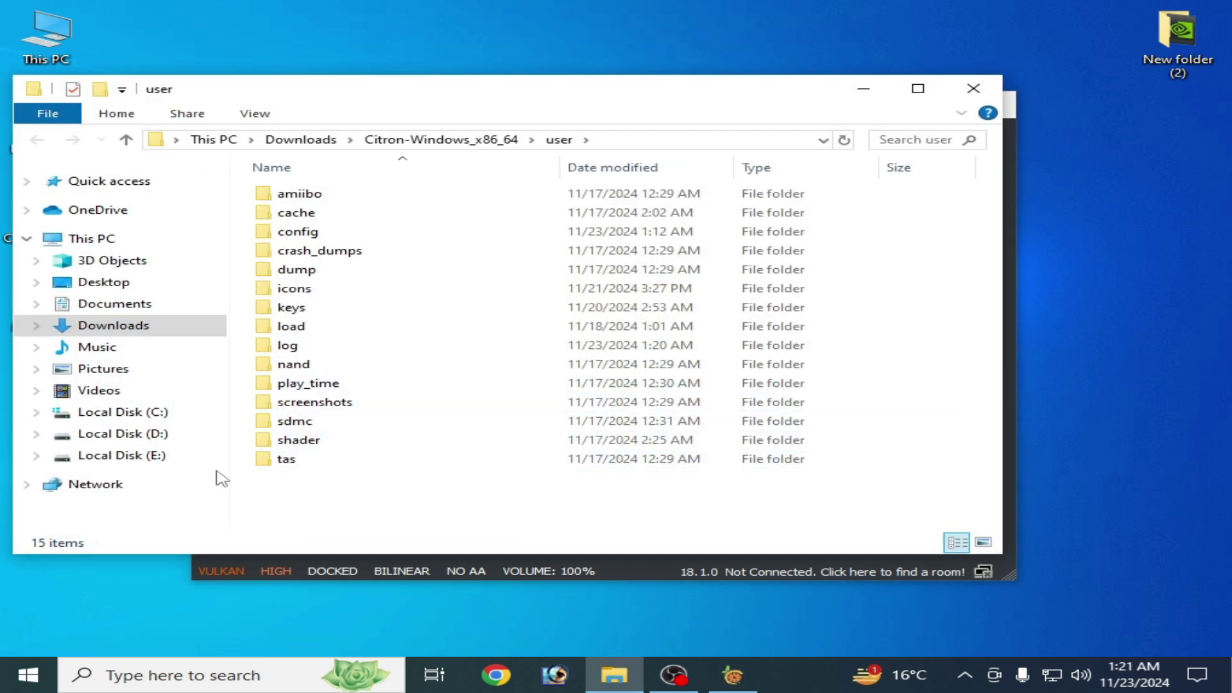
pyautogui.rightClick(309, 441)
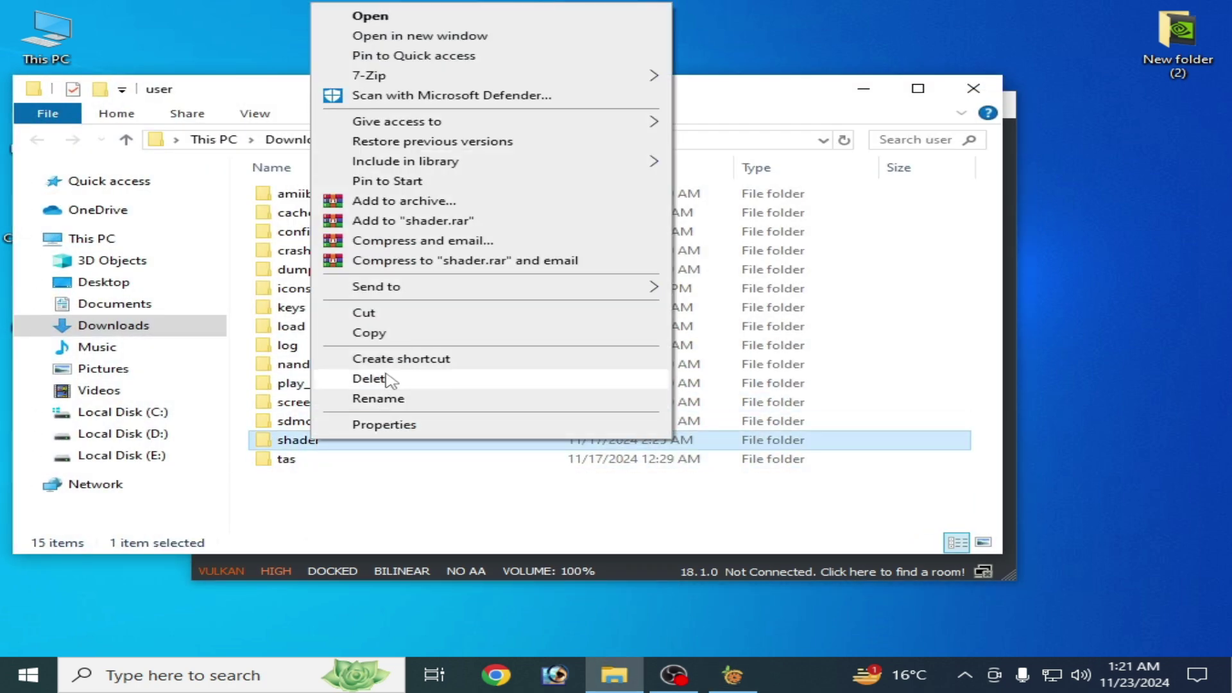
pyautogui.click(370, 378)
pyautogui.click(974, 88)
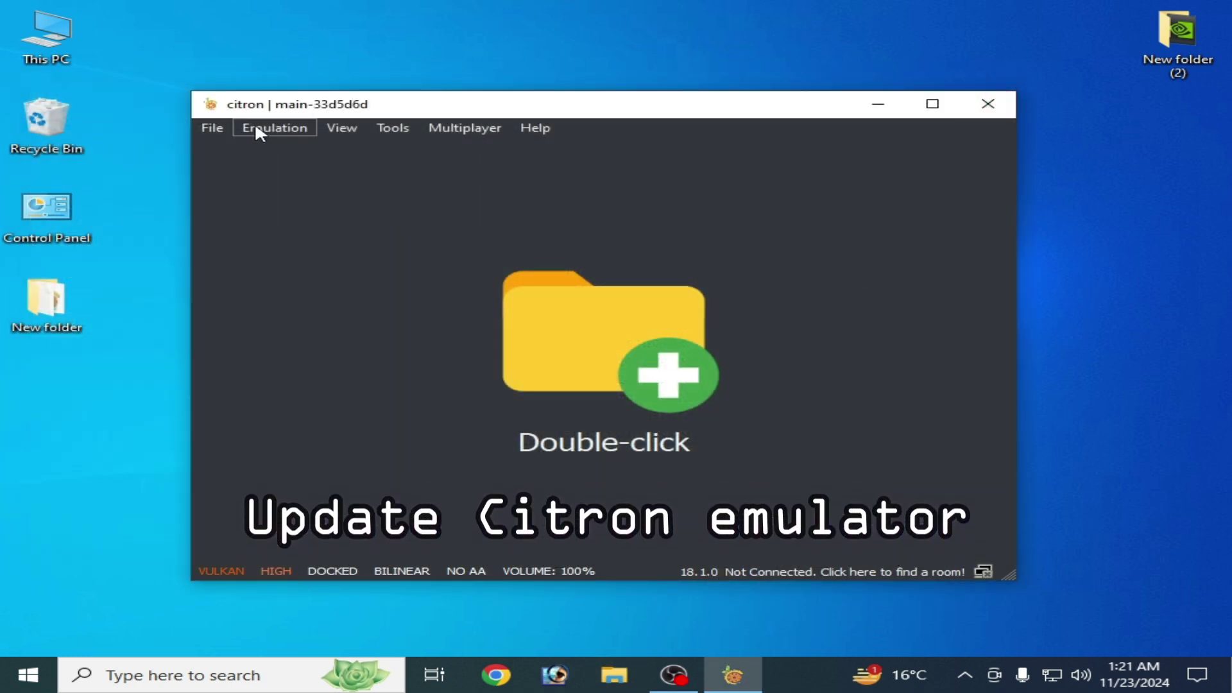
# Step: Set the graphics API to OpenGL on the Graphics page and save the configuration
pyautogui.click(257, 129)
pyautogui.click(319, 228)
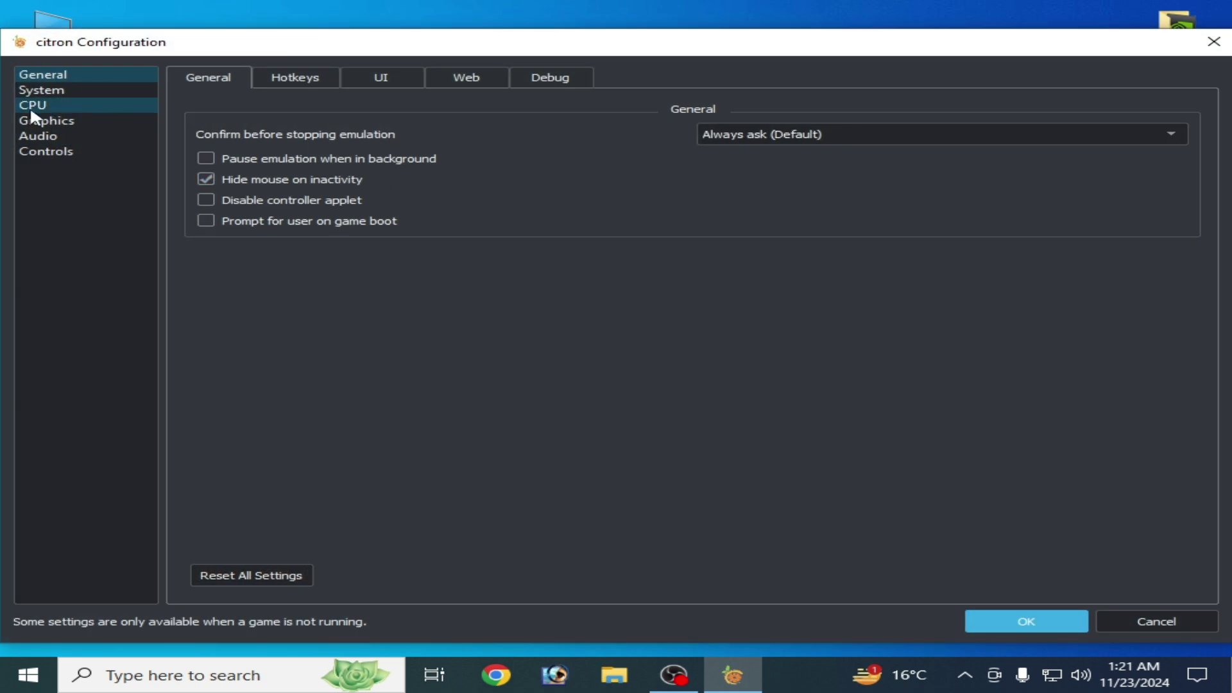
pyautogui.click(45, 122)
pyautogui.click(796, 139)
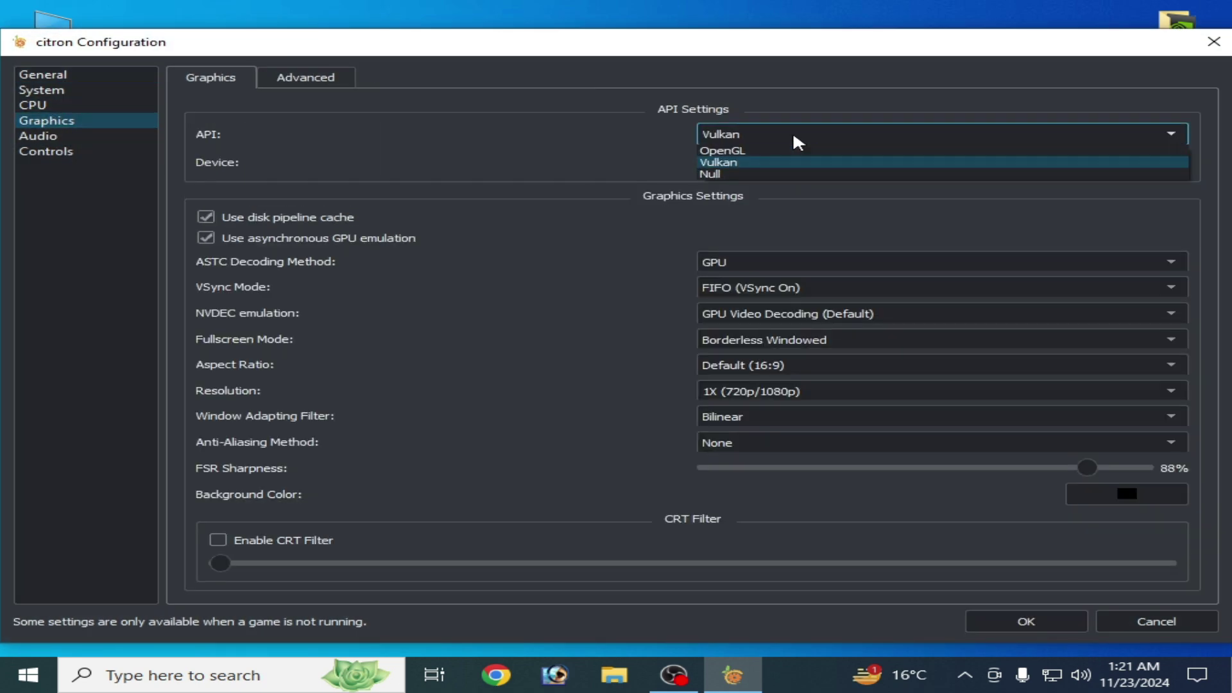
pyautogui.click(727, 152)
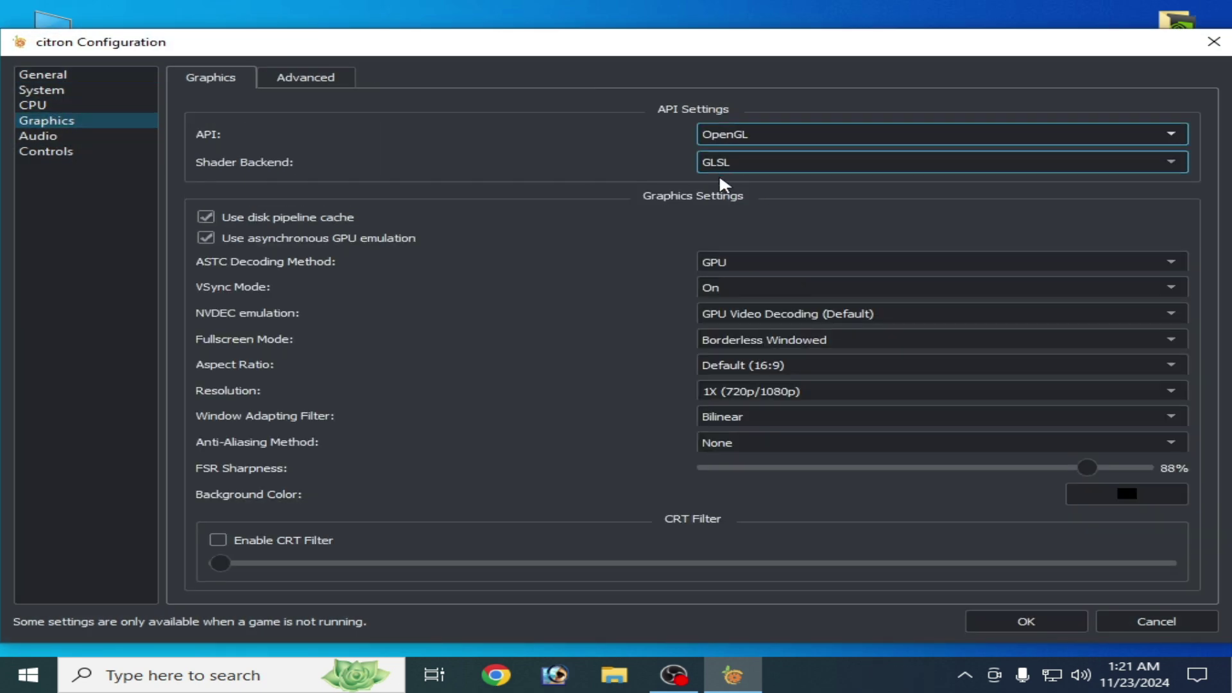
pyautogui.click(1026, 621)
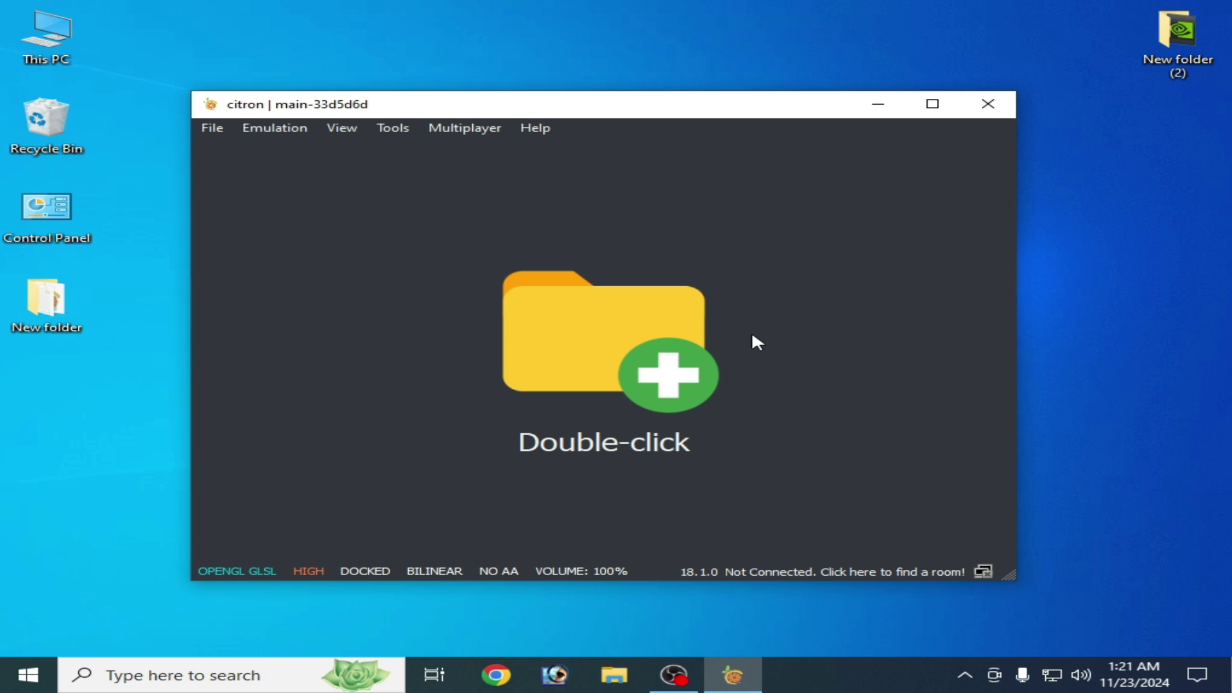
# Step: Choose Vulkan as the graphics API with the NVIDIA GeForce GTX 970 device, then save
pyautogui.click(296, 128)
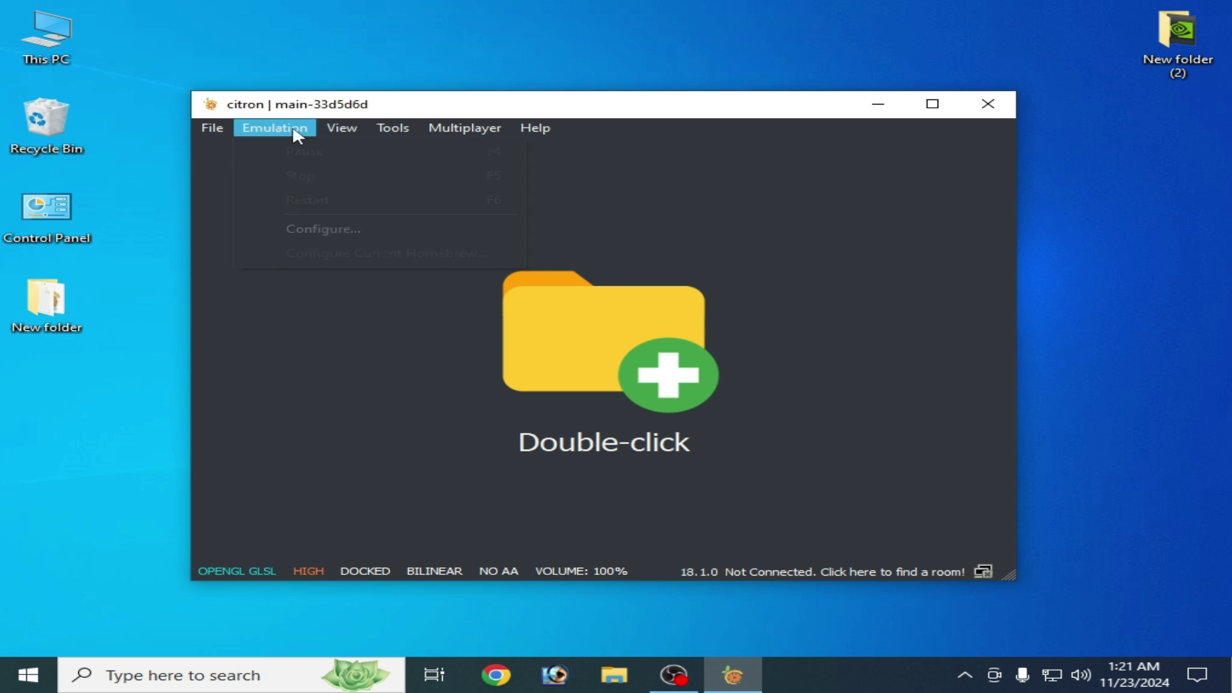
pyautogui.click(306, 230)
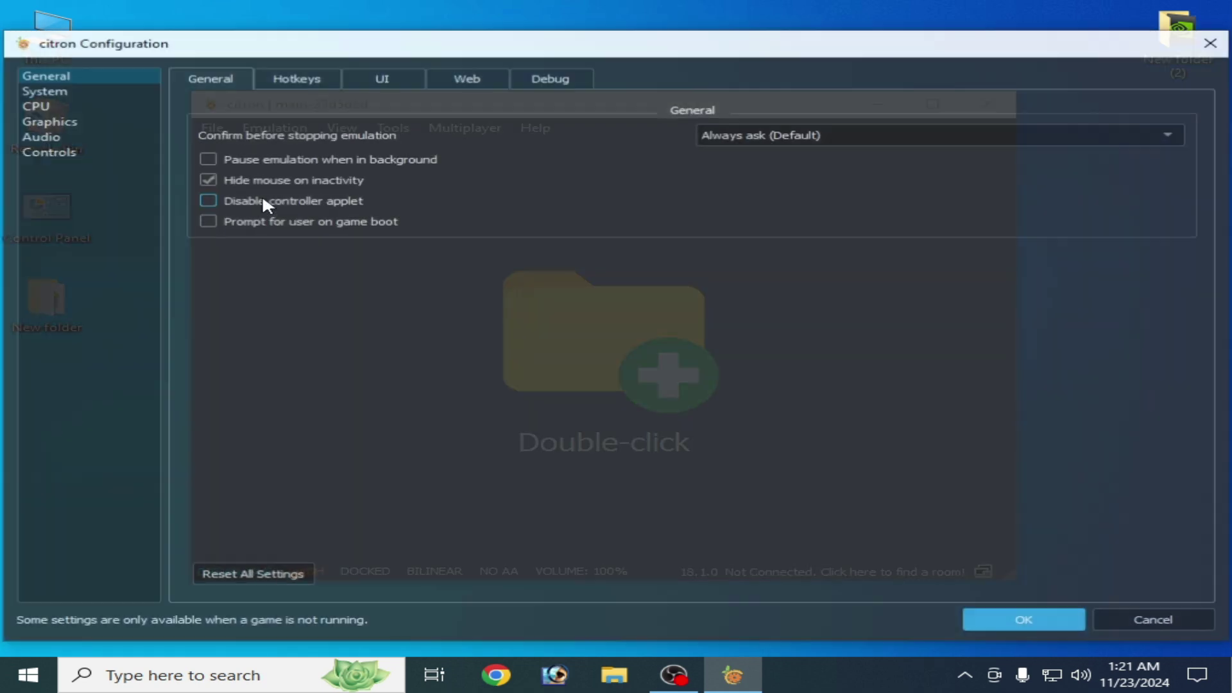
pyautogui.click(70, 121)
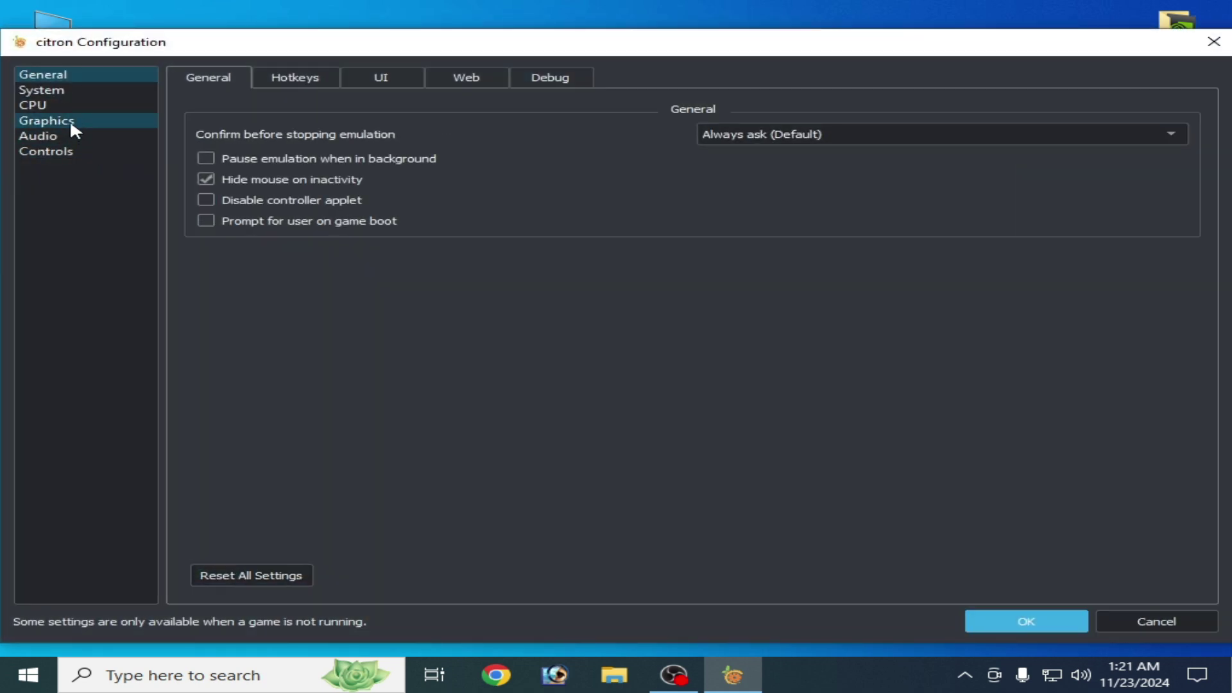
pyautogui.click(752, 138)
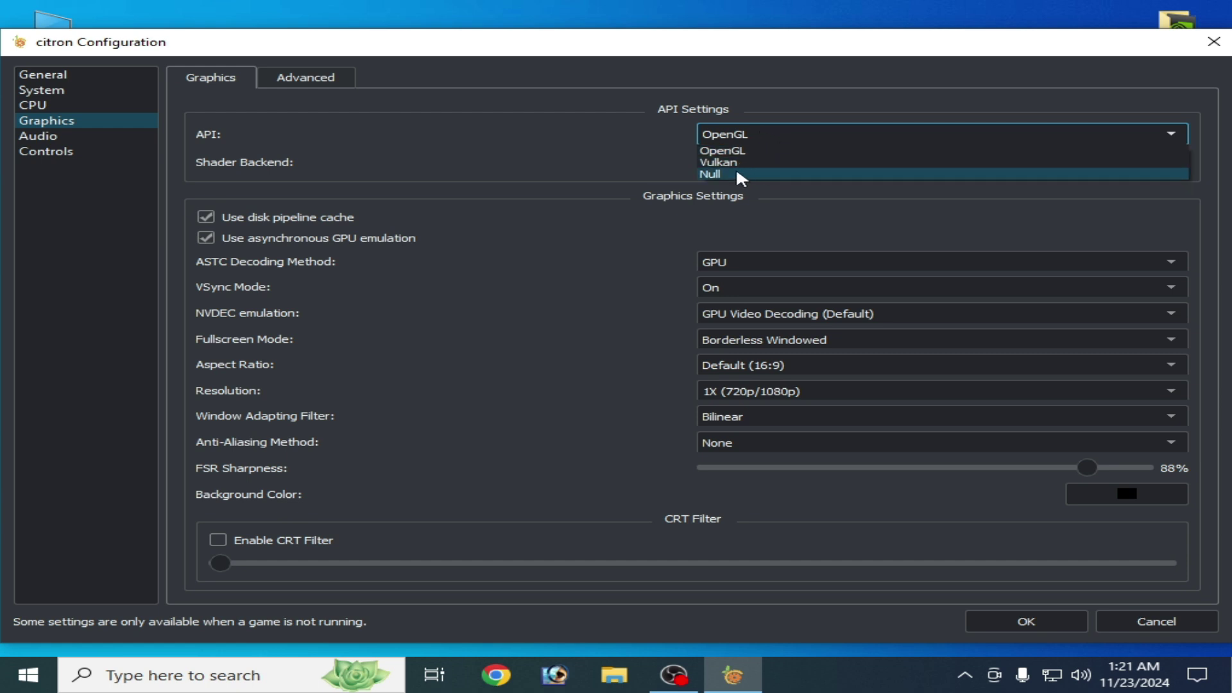
pyautogui.click(784, 161)
pyautogui.click(779, 165)
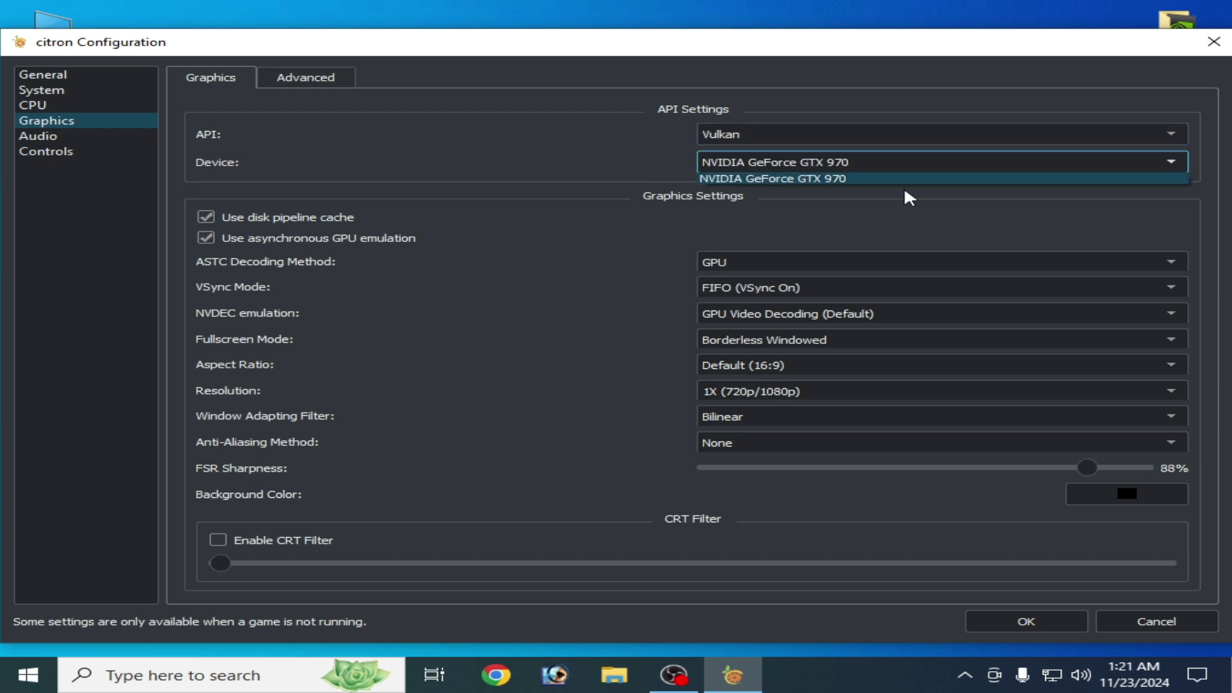
pyautogui.click(802, 180)
pyautogui.click(996, 621)
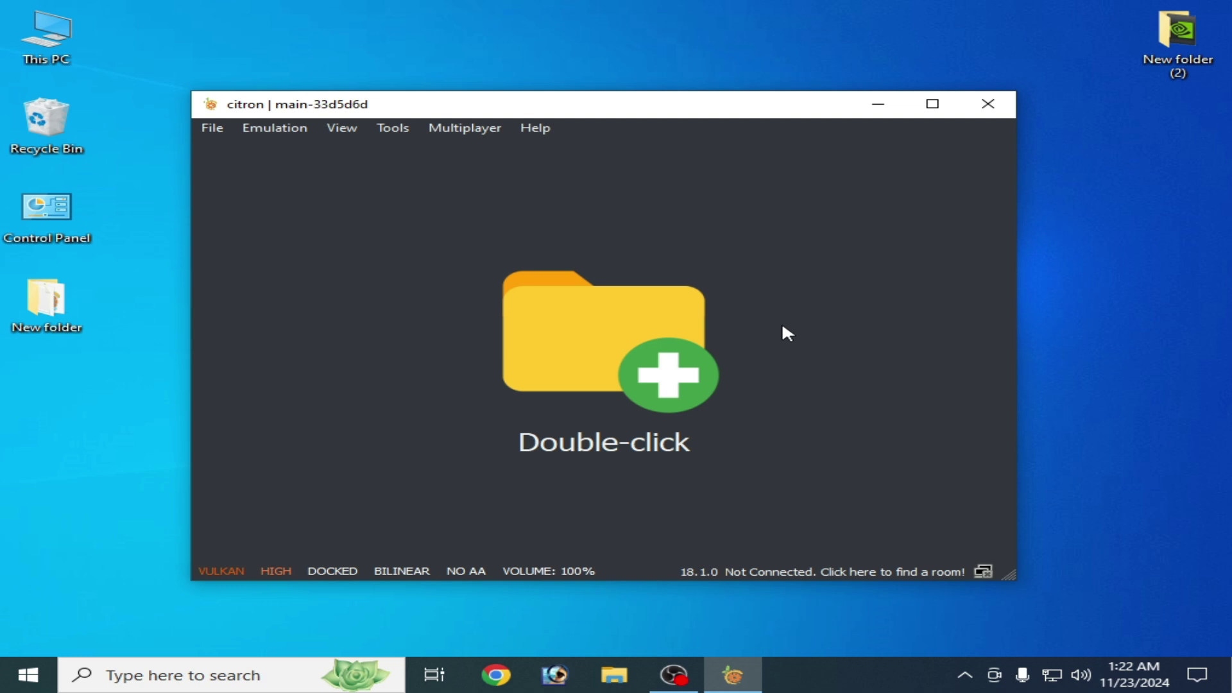
# Step: Open New folder (2) and bring up the actions for the 566.14 driver installer
pyautogui.moveTo(1178, 36); pyautogui.dragTo(1098, 317)
pyautogui.doubleClick(1094, 314)
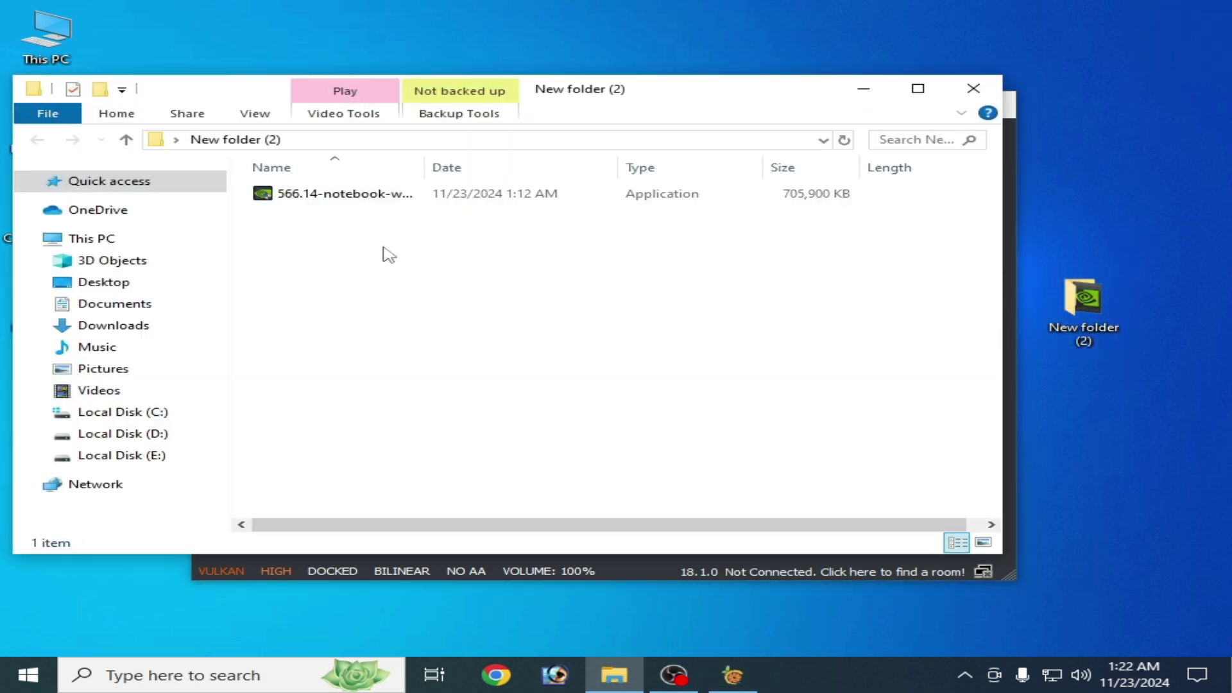
pyautogui.moveTo(652, 99); pyautogui.dragTo(814, 189)
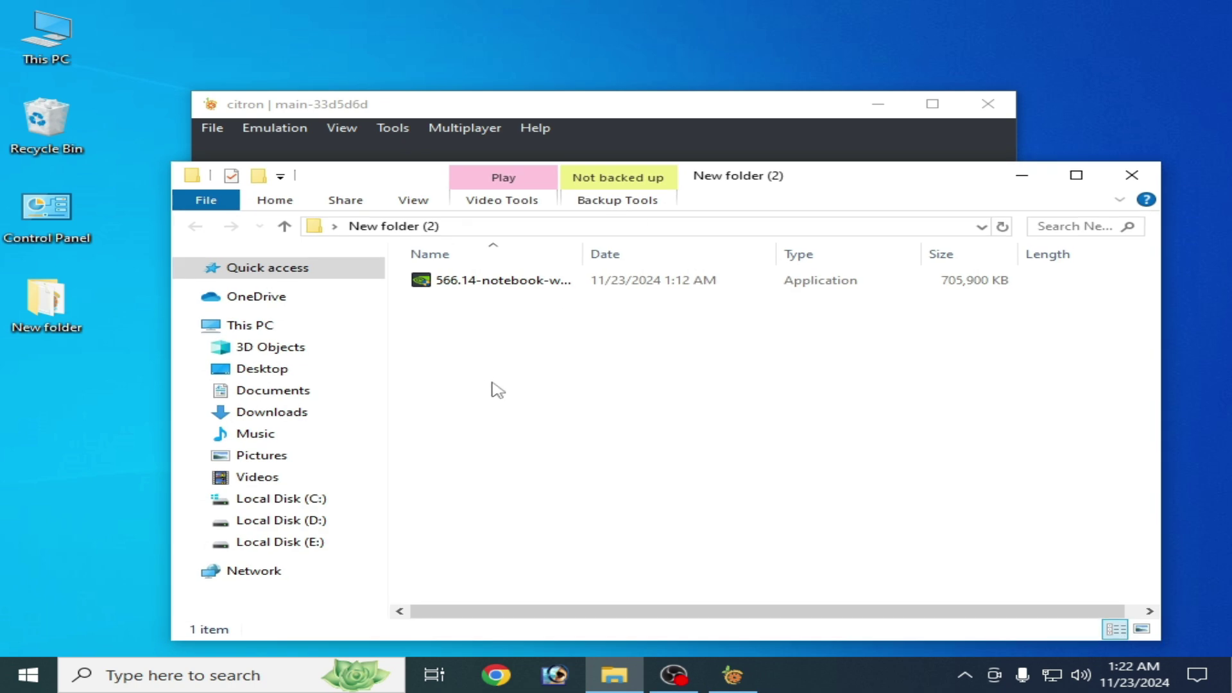
pyautogui.click(491, 284)
pyautogui.rightClick(491, 286)
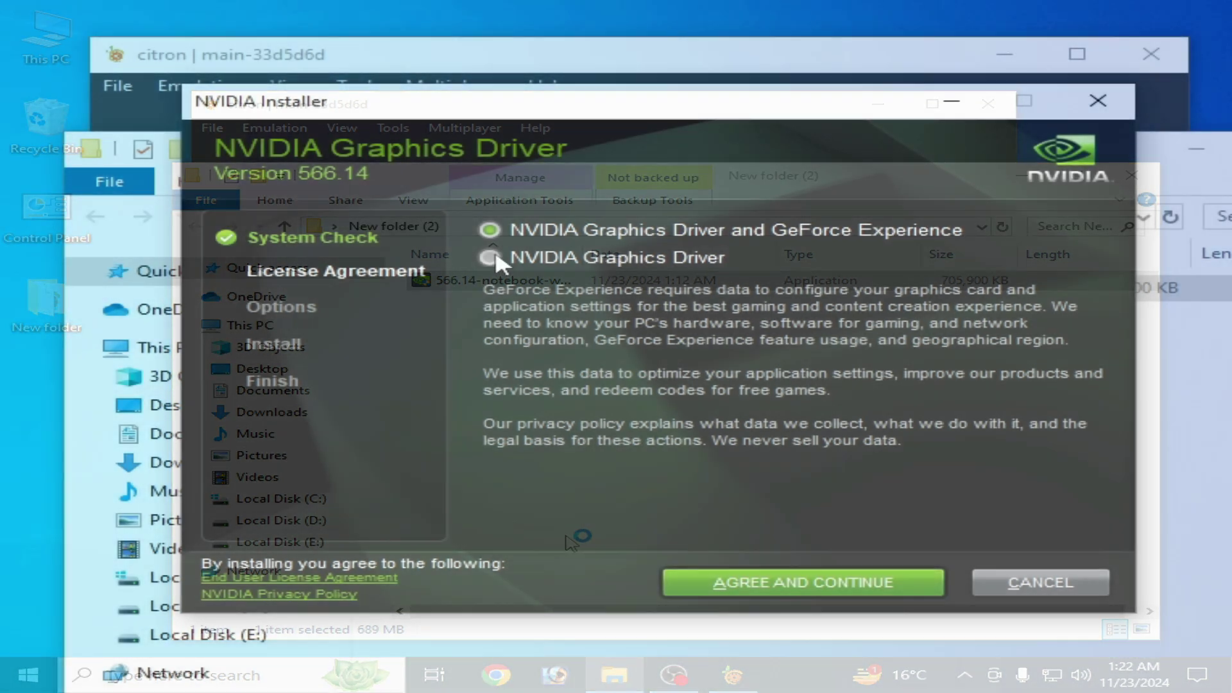
# Step: Choose graphics driver only, accept the licence, pick Custom, and tick clean installation
pyautogui.click(489, 257)
pyautogui.click(777, 585)
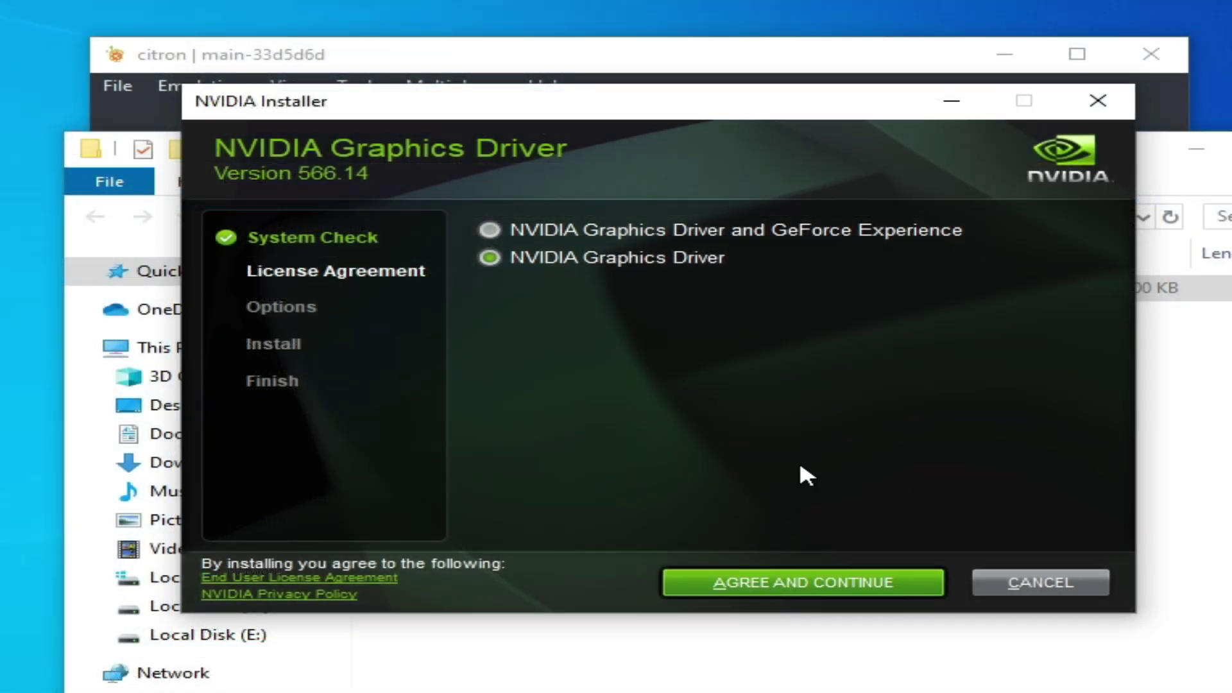
pyautogui.click(489, 371)
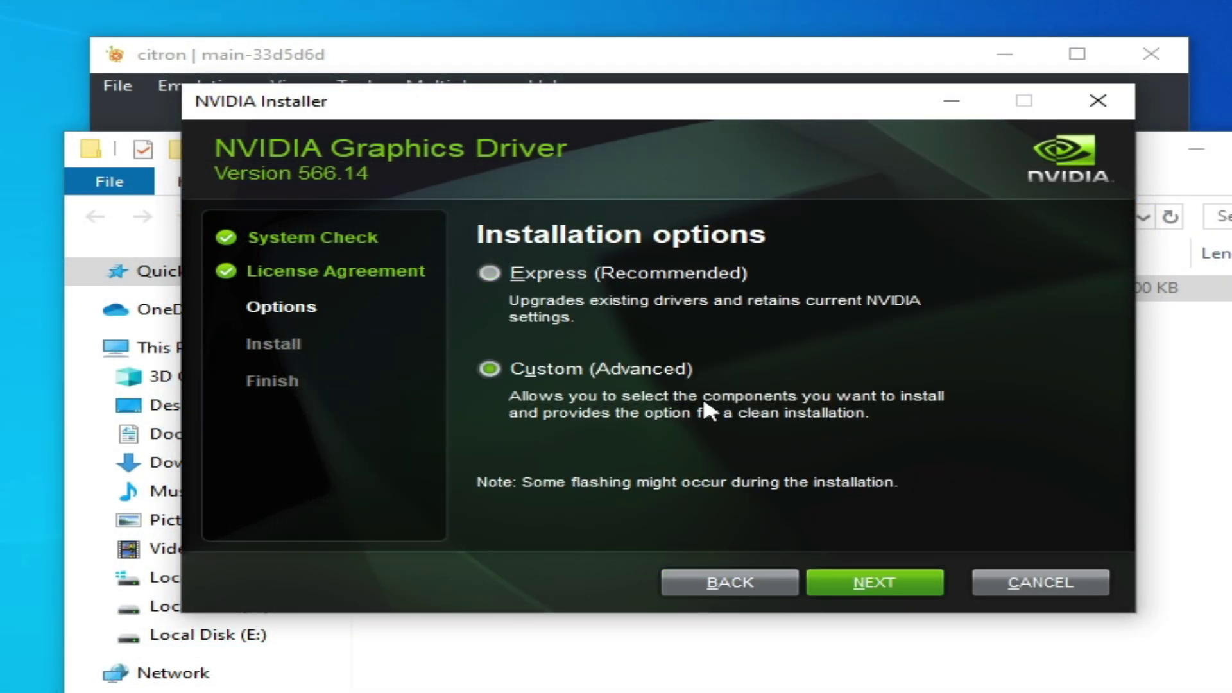
pyautogui.click(875, 592)
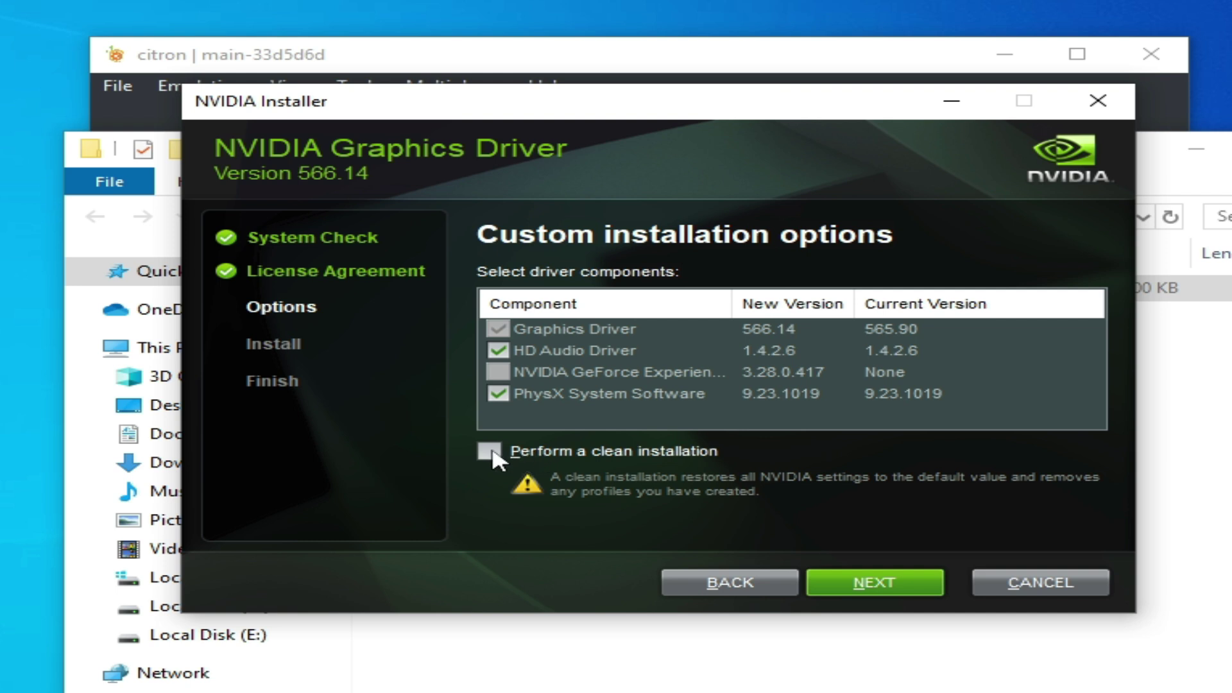
pyautogui.click(489, 451)
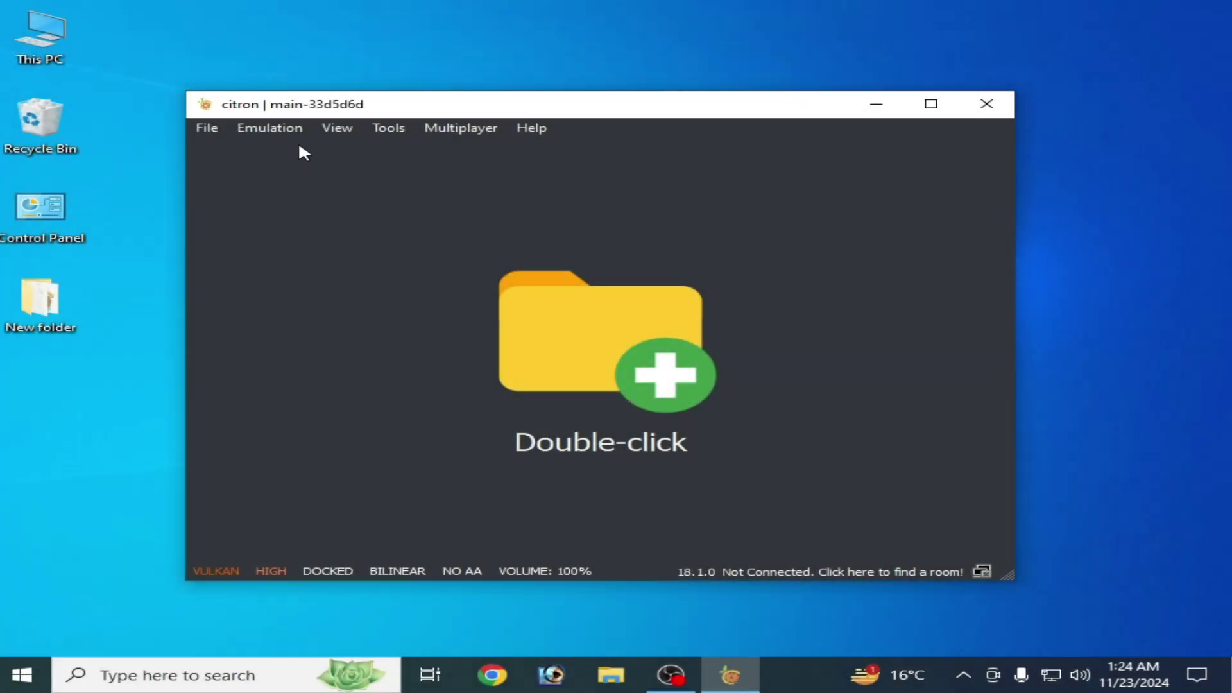
# Step: Set resolution to 0.5X (360p/540p), keep VSync mode on FIFO, and save
pyautogui.click(290, 131)
pyautogui.click(311, 229)
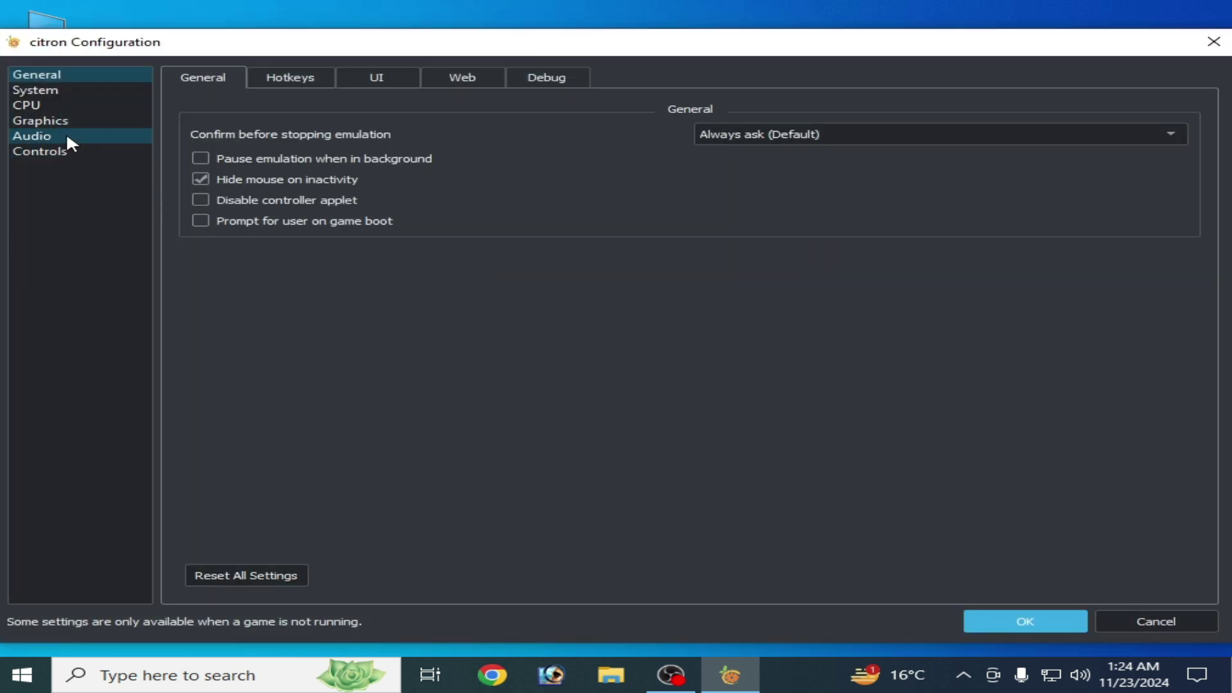
pyautogui.click(32, 122)
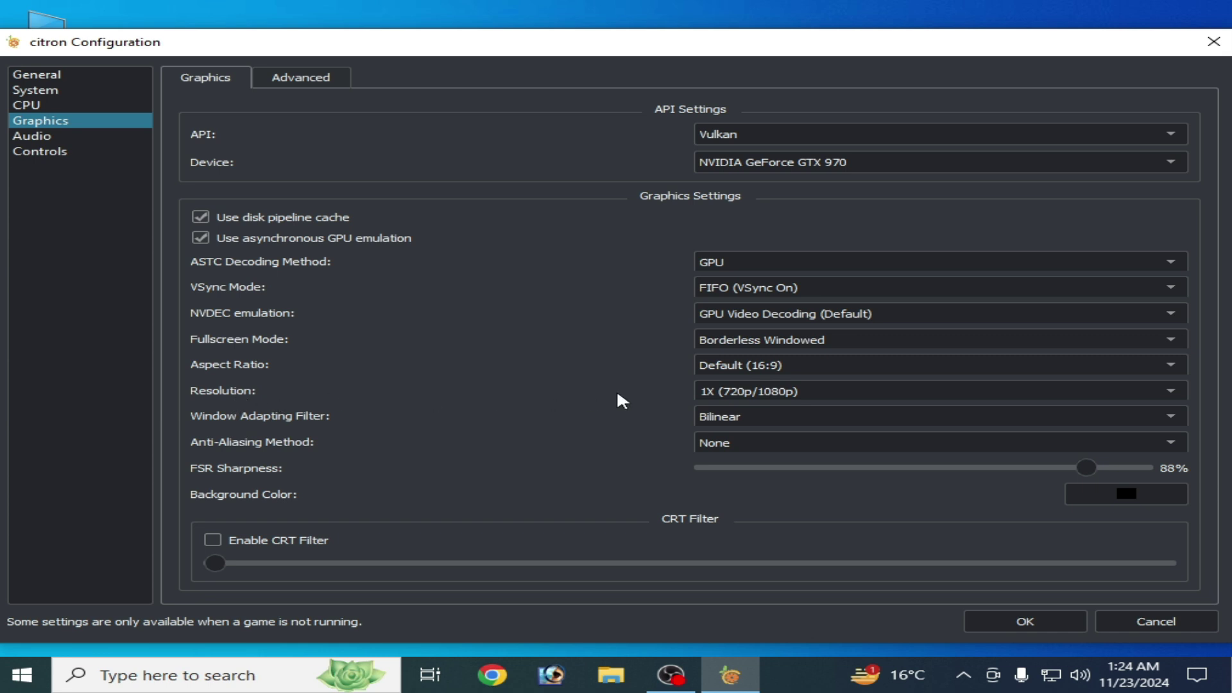
pyautogui.click(716, 387)
pyautogui.click(706, 425)
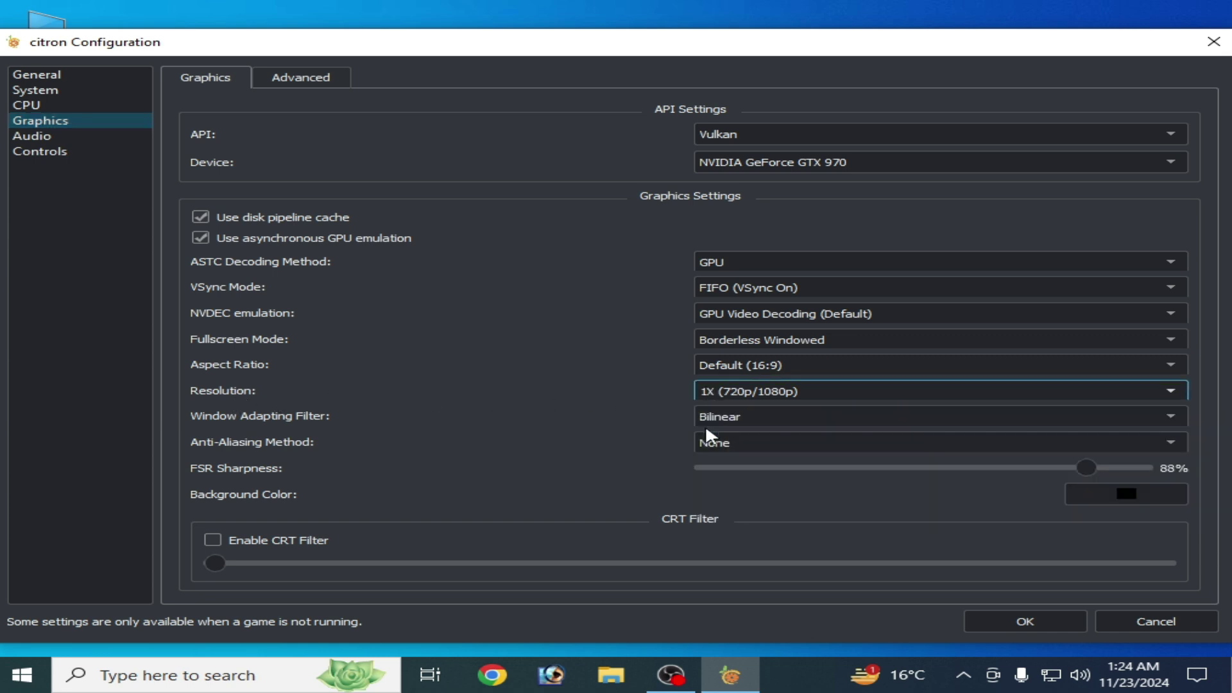
pyautogui.click(719, 389)
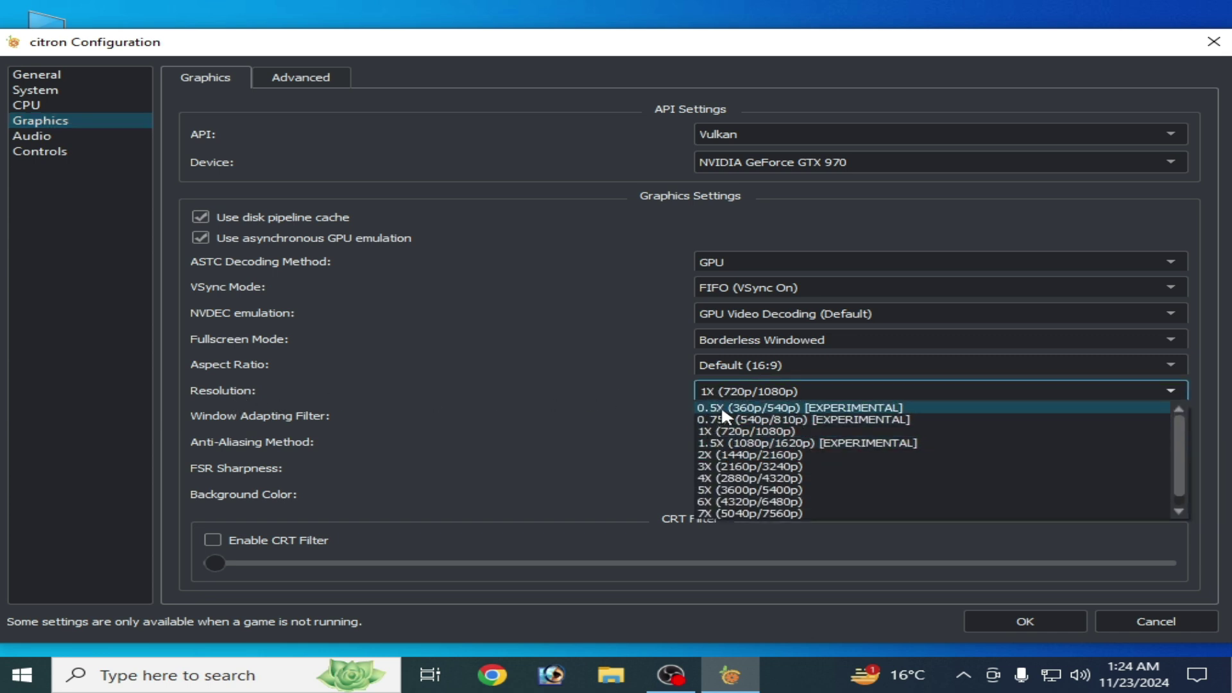
pyautogui.click(722, 407)
pyautogui.click(757, 292)
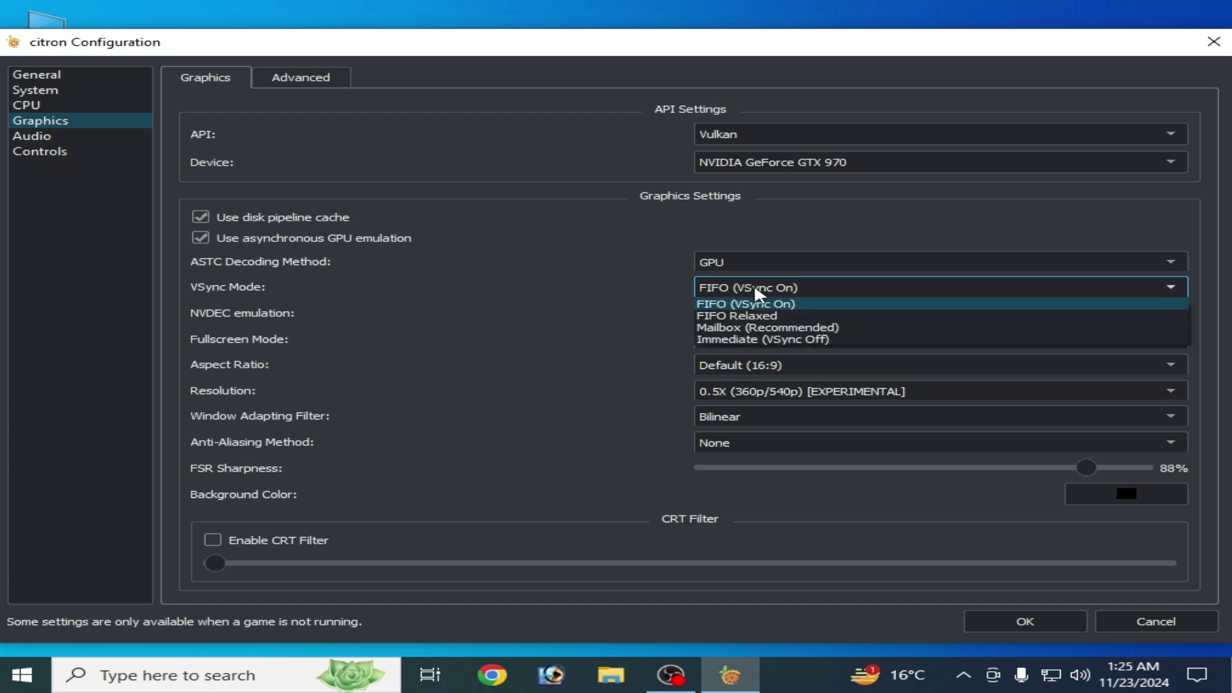
pyautogui.click(716, 304)
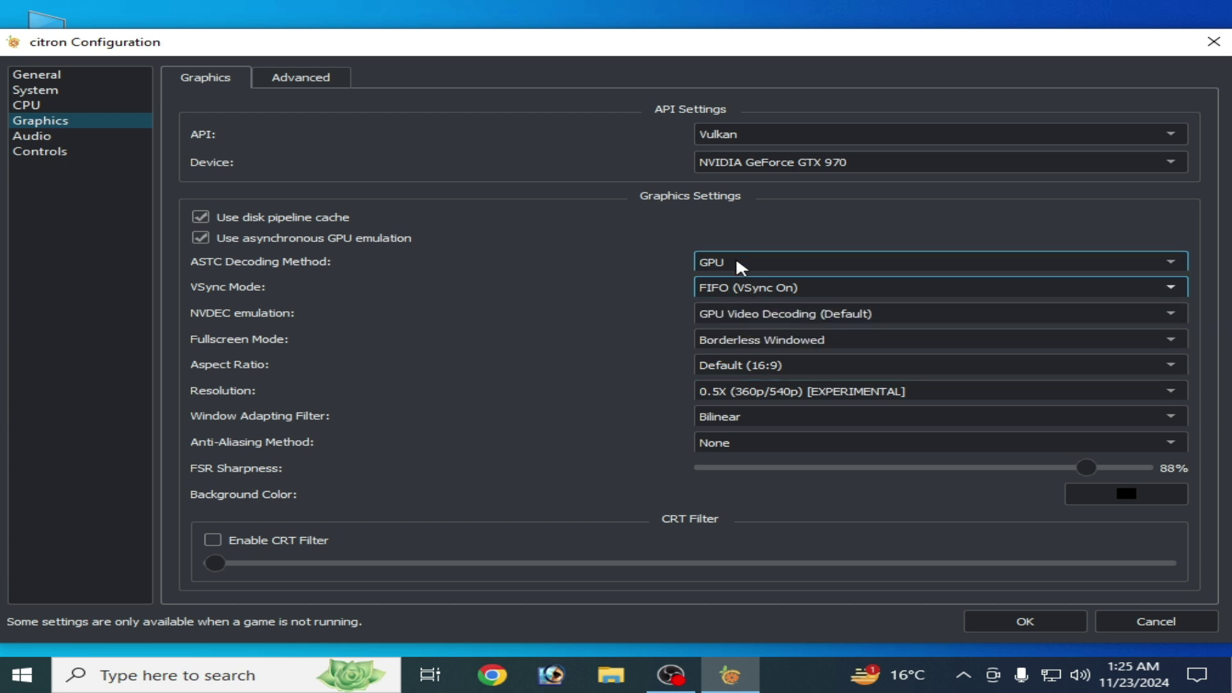
pyautogui.click(1025, 622)
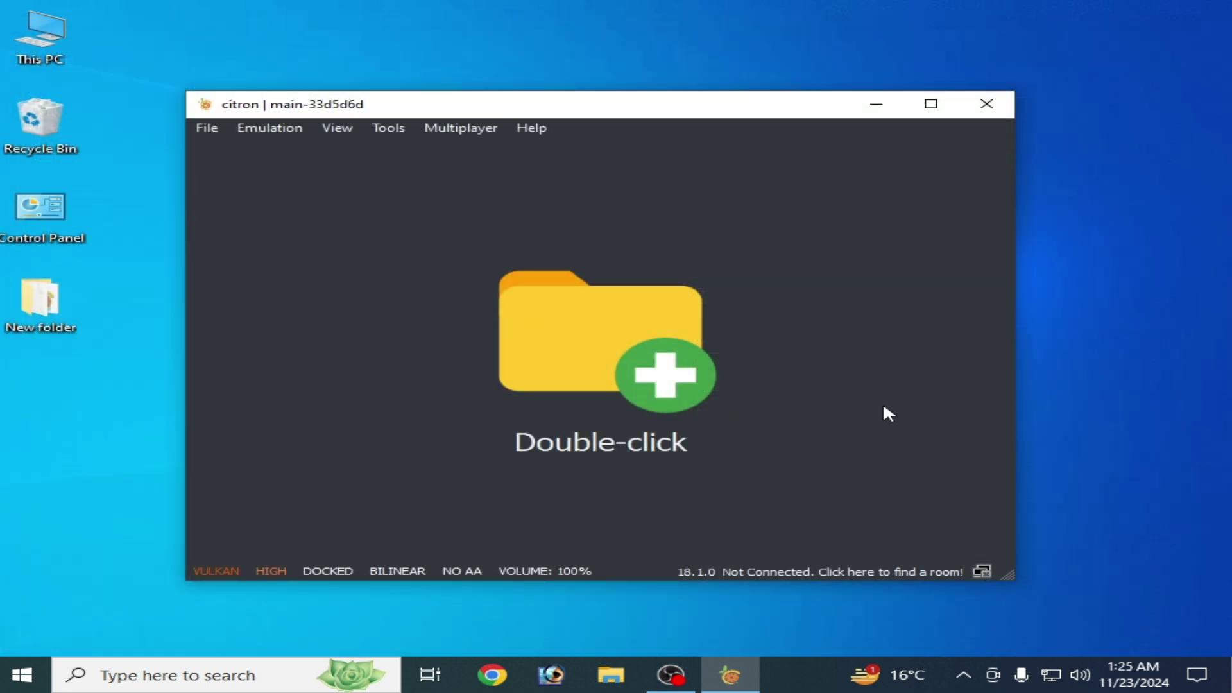
pyautogui.click(276, 128)
pyautogui.click(302, 229)
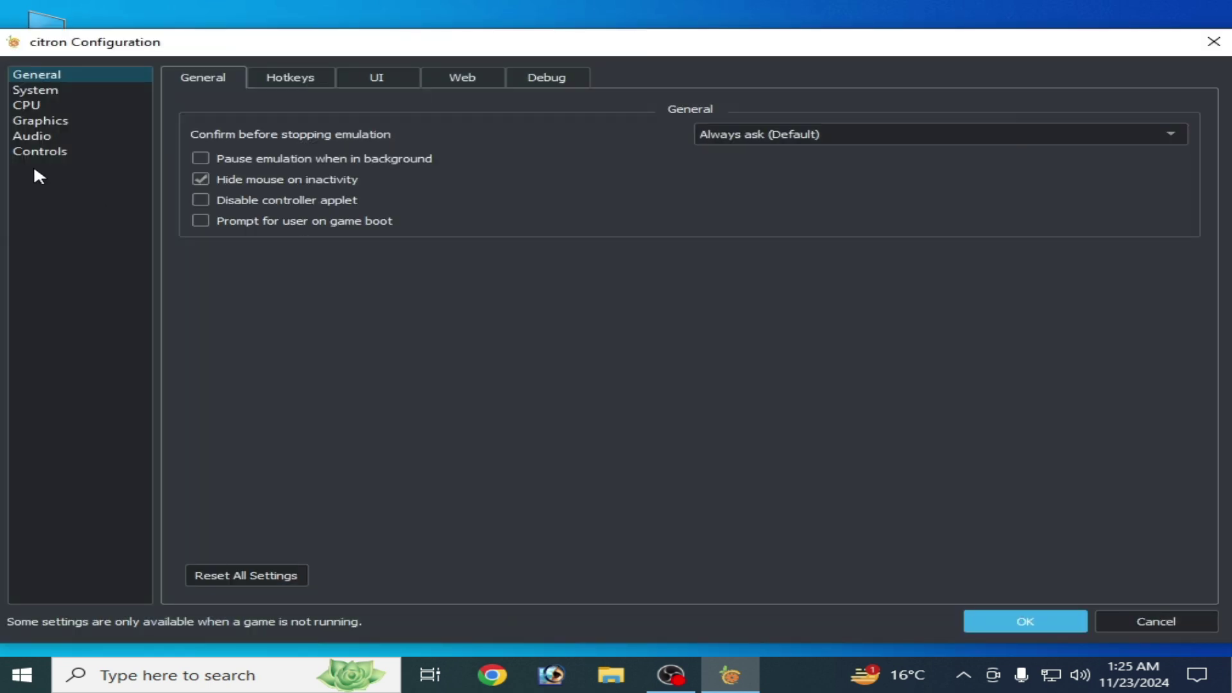
pyautogui.click(41, 122)
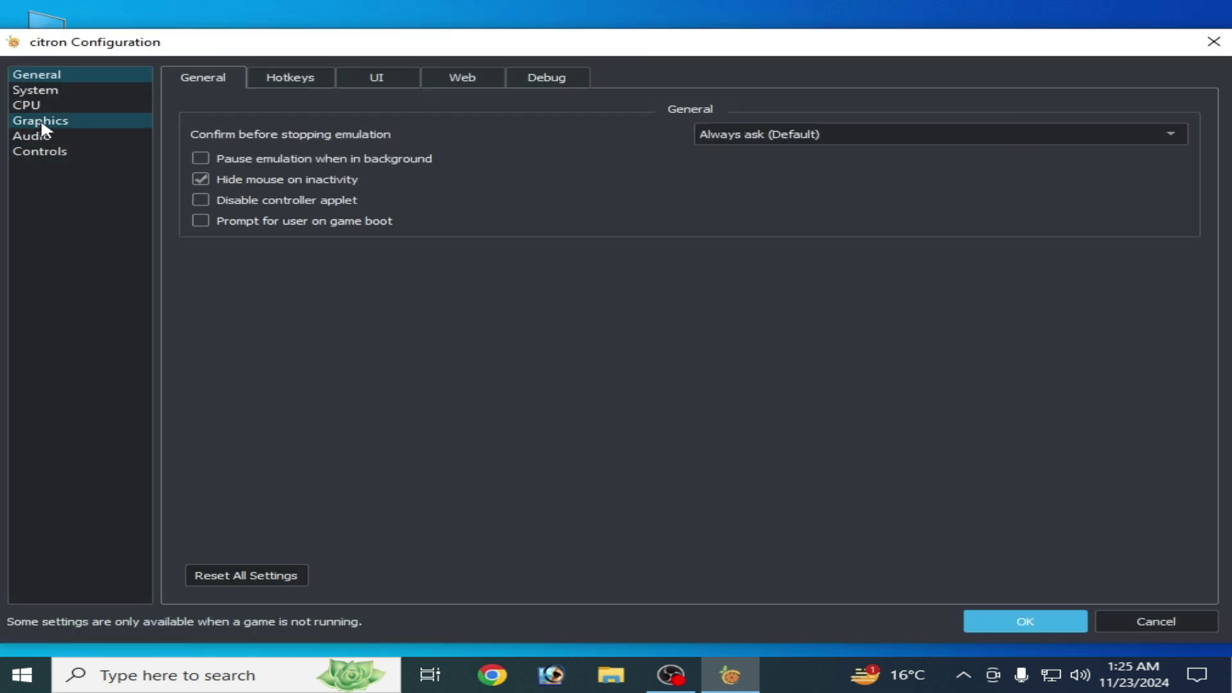
pyautogui.click(316, 82)
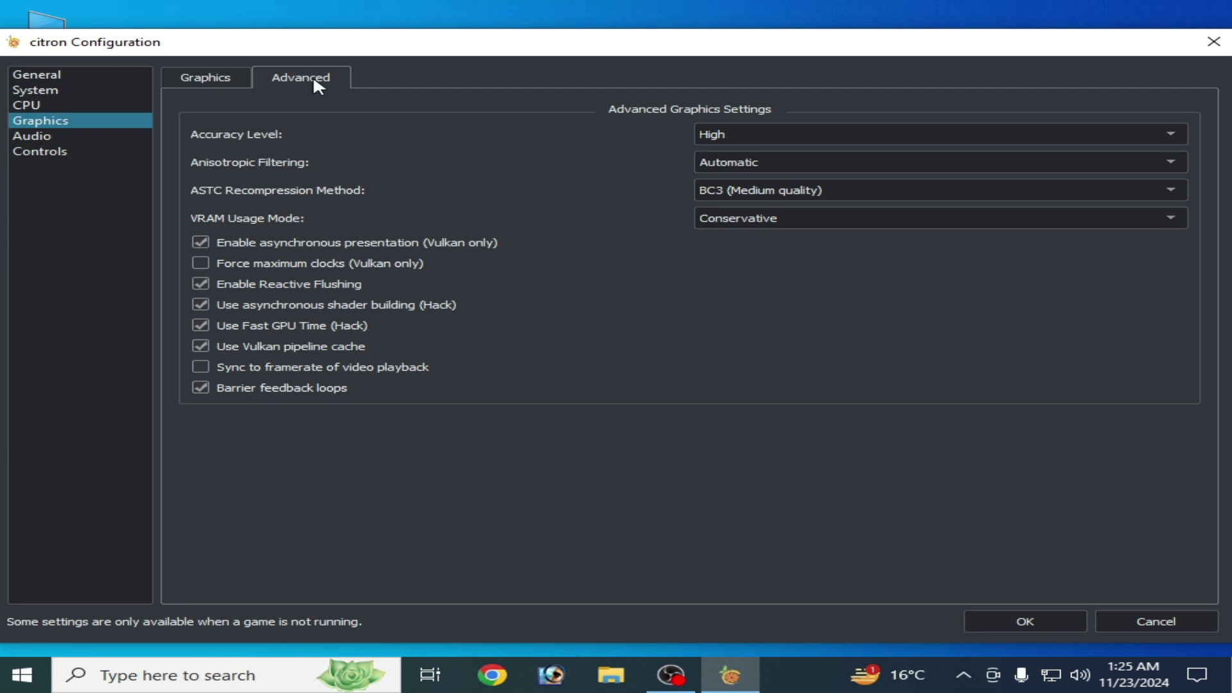
pyautogui.click(755, 190)
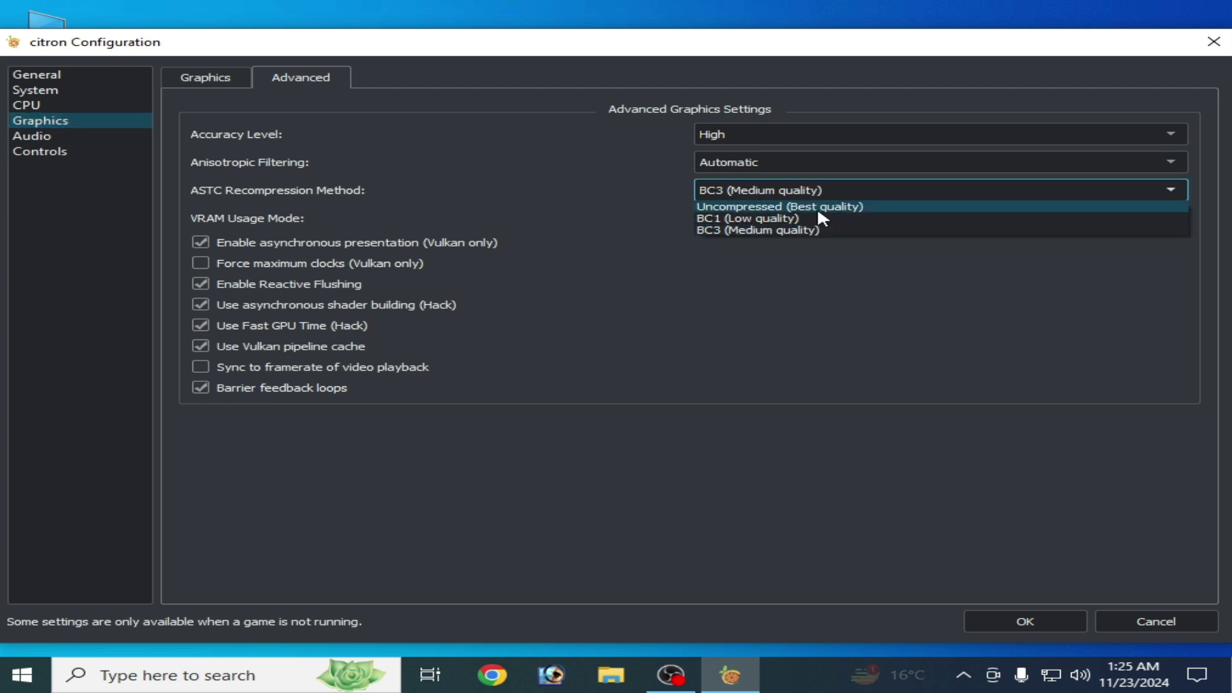
pyautogui.click(784, 202)
pyautogui.click(781, 192)
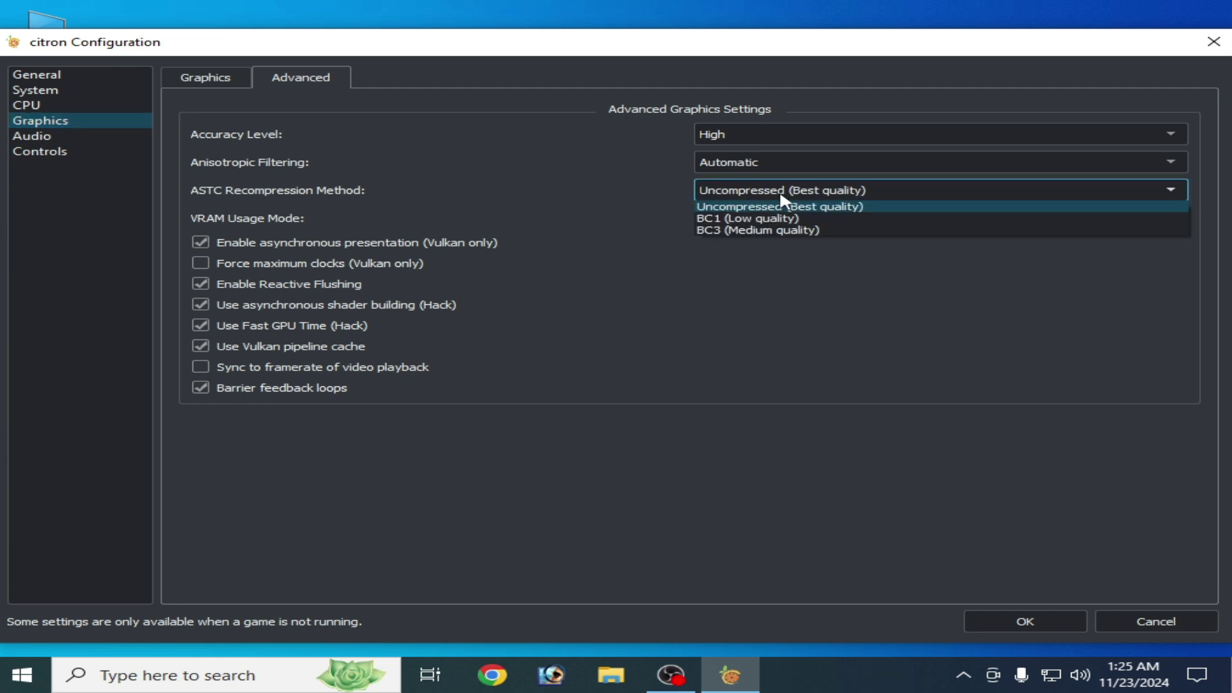
pyautogui.click(754, 229)
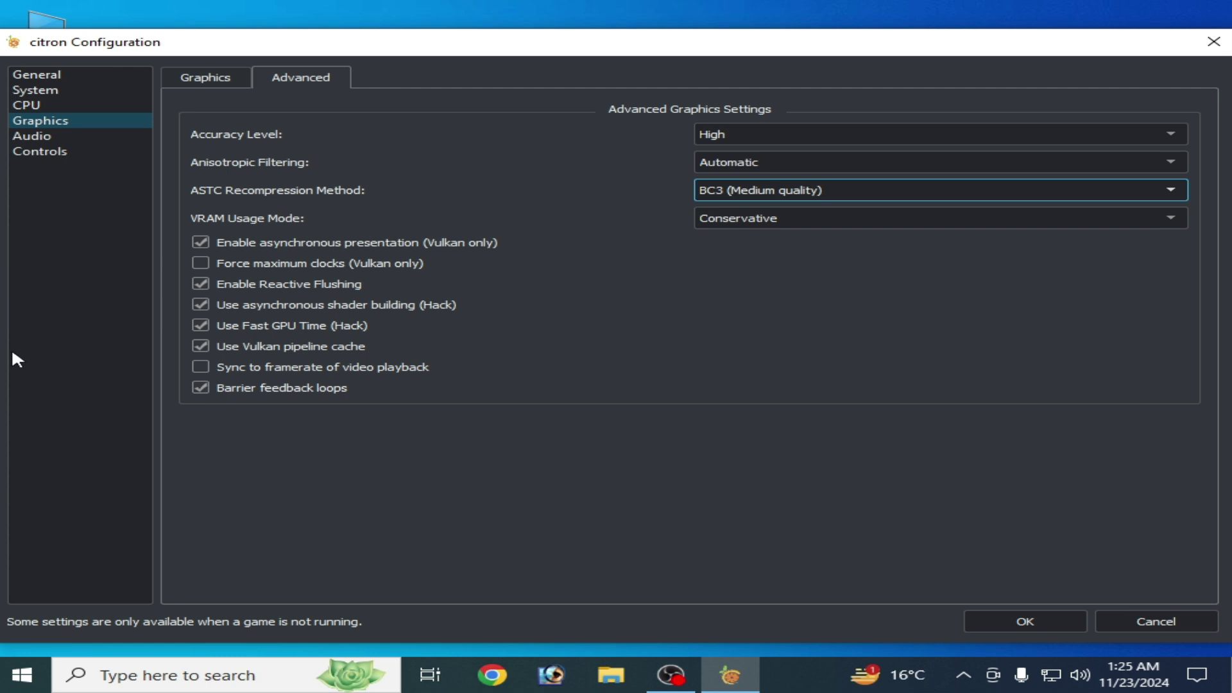
pyautogui.click(230, 307)
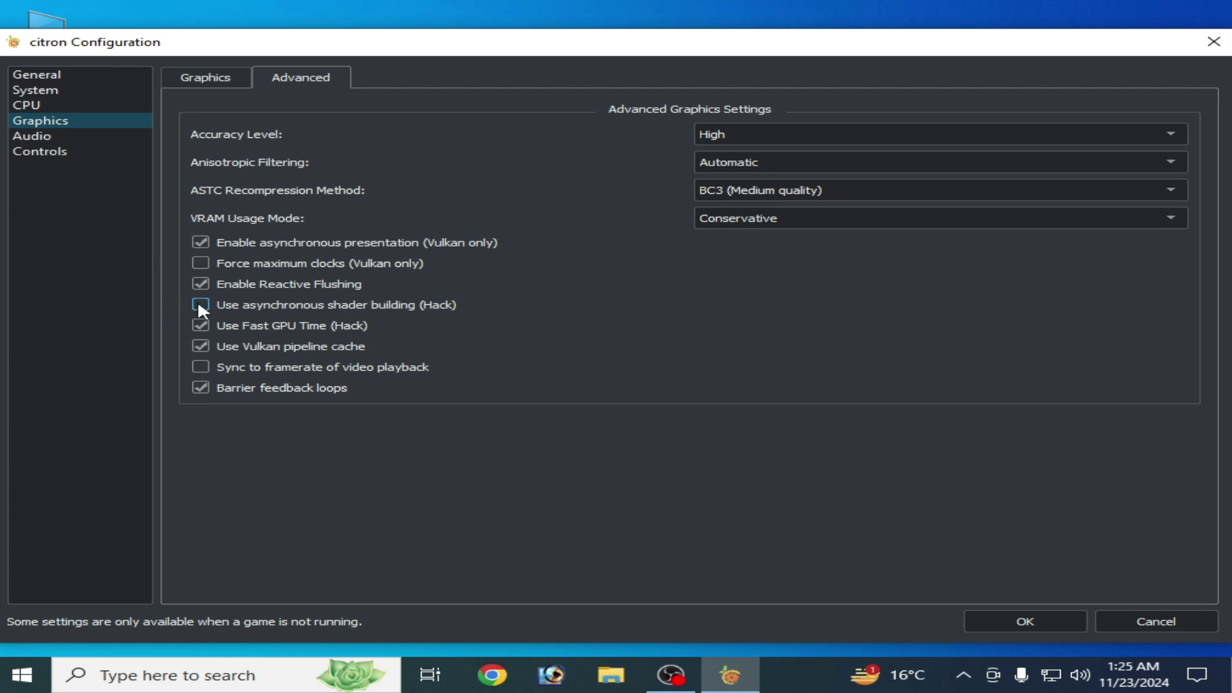
pyautogui.click(199, 306)
pyautogui.click(721, 125)
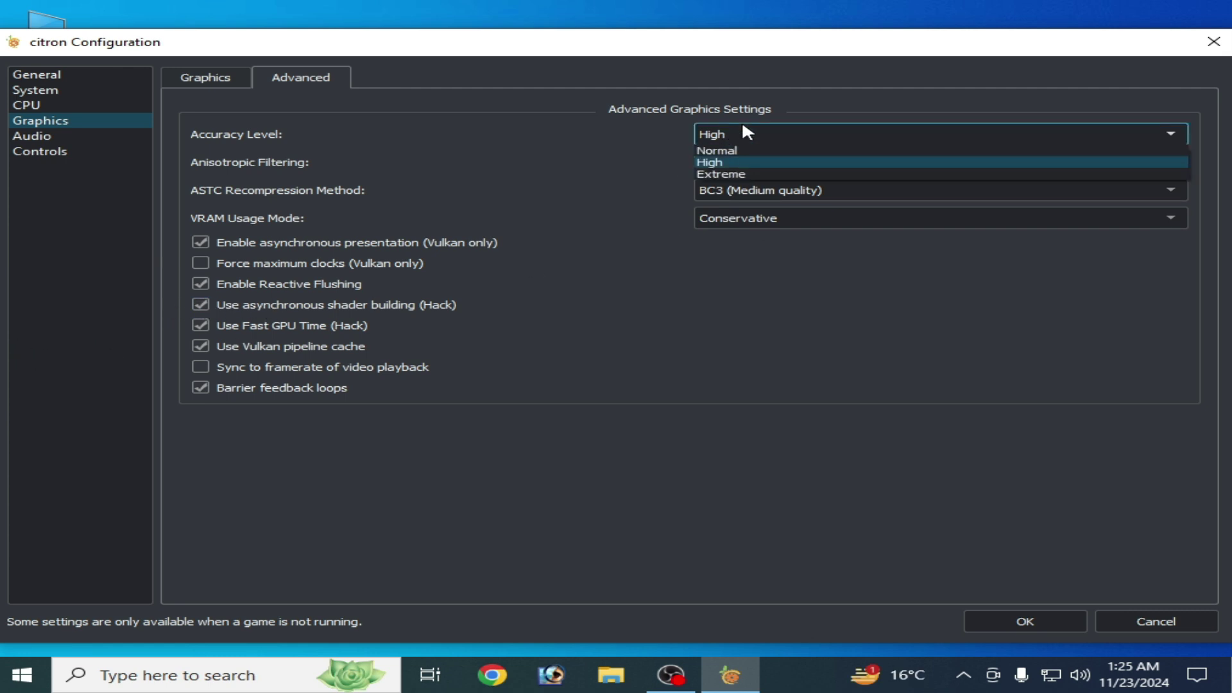
pyautogui.click(728, 162)
pyautogui.click(1006, 625)
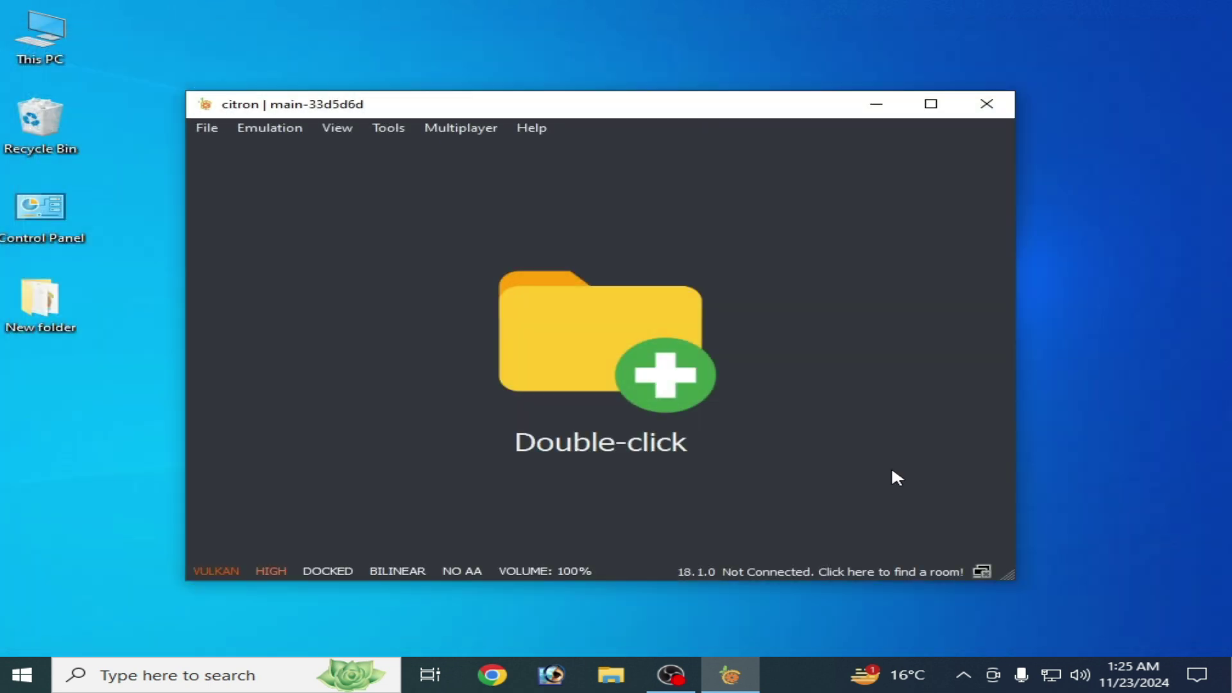
pyautogui.click(270, 129)
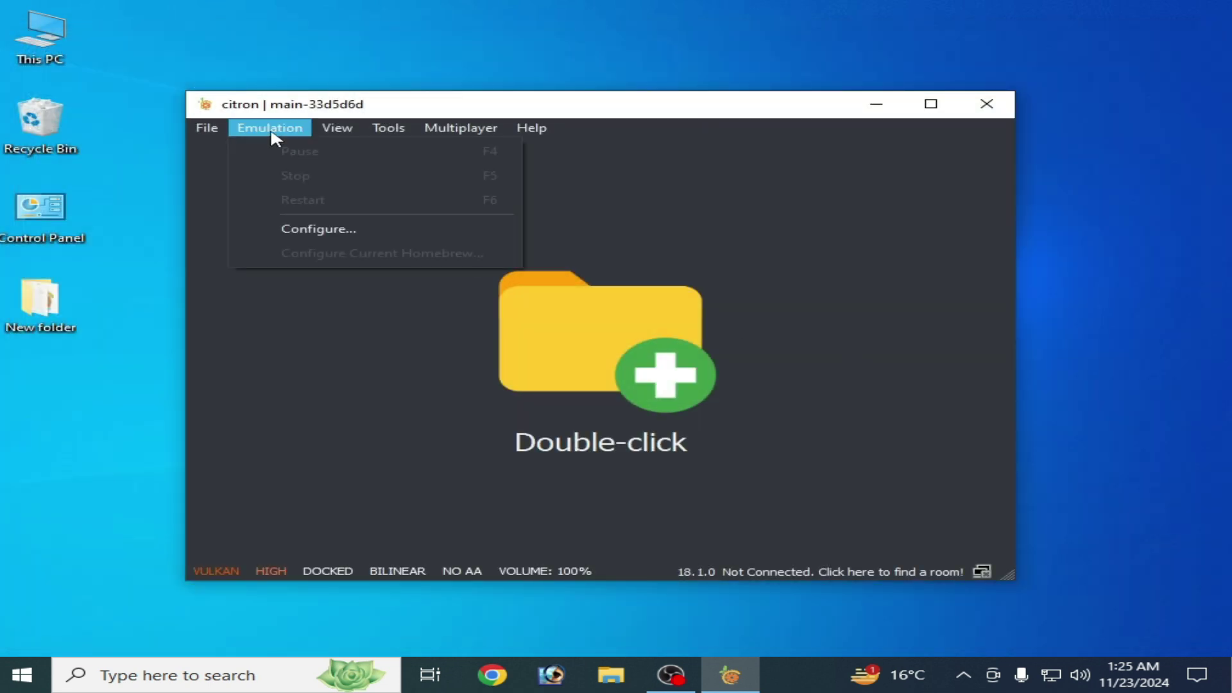
pyautogui.click(310, 229)
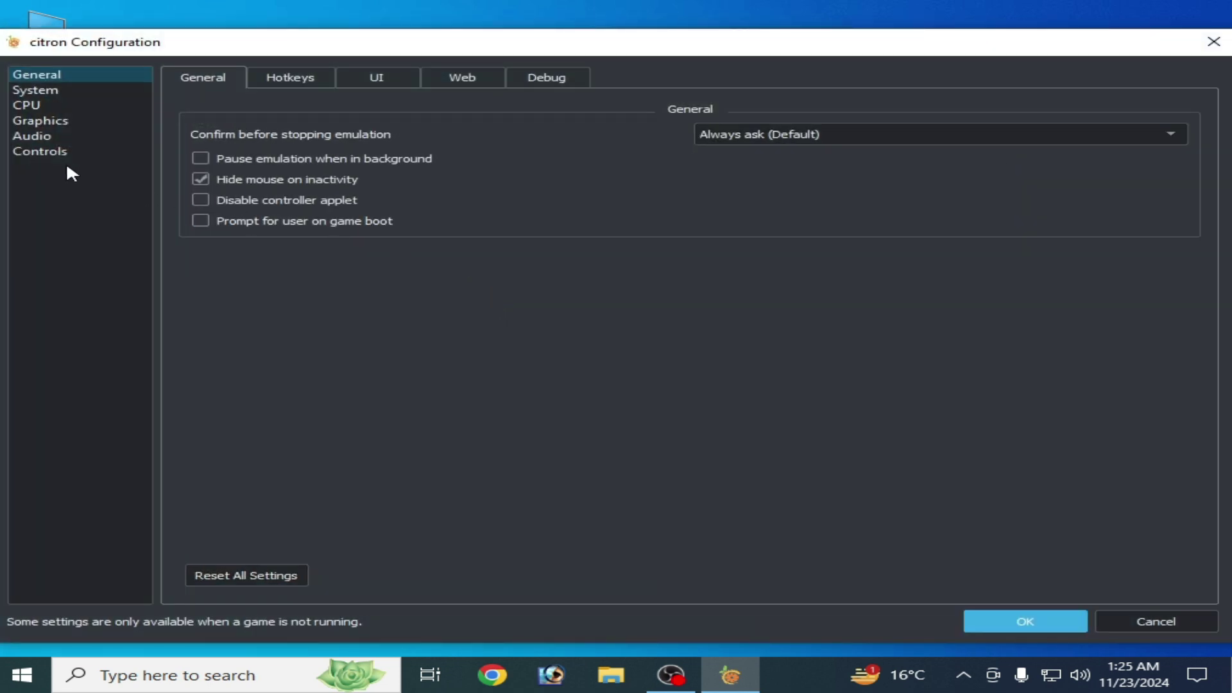
pyautogui.click(50, 152)
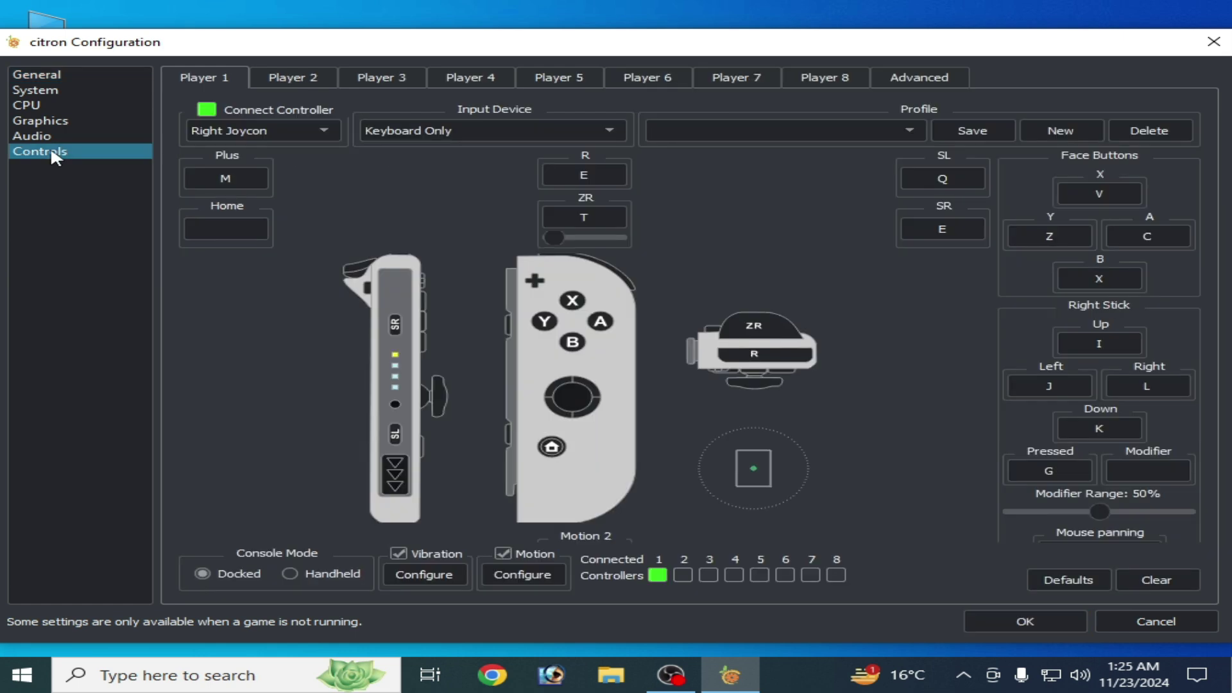
pyautogui.click(288, 574)
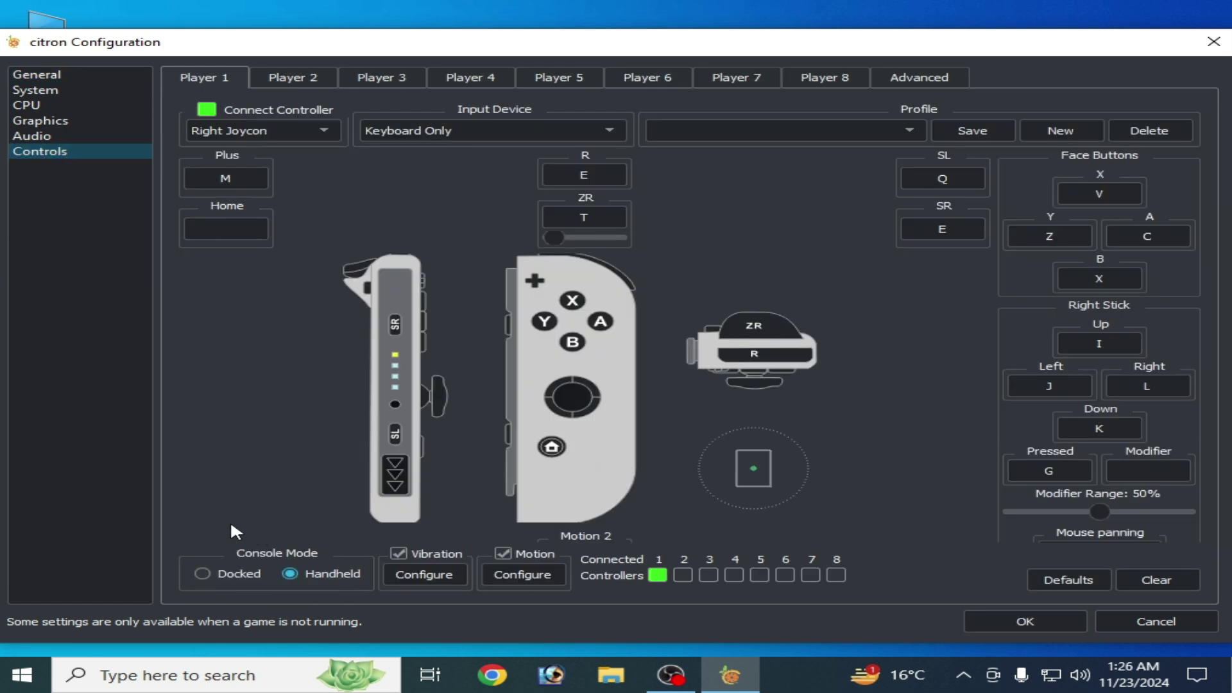
pyautogui.click(1017, 623)
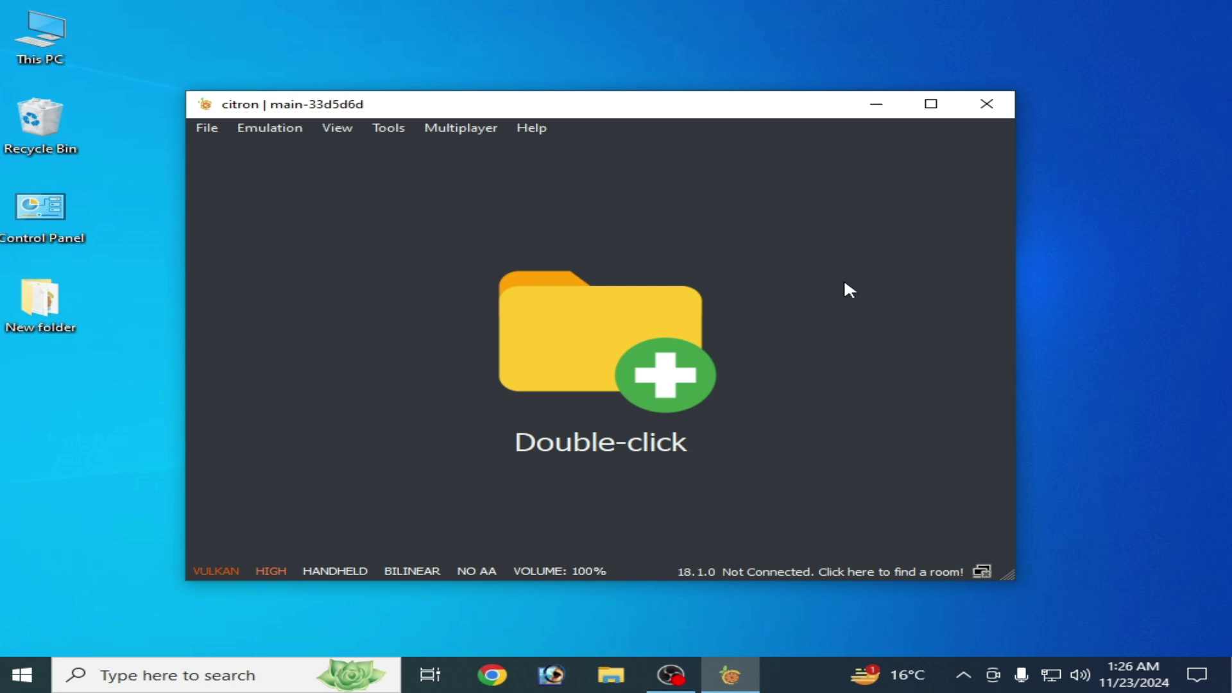
pyautogui.click(270, 130)
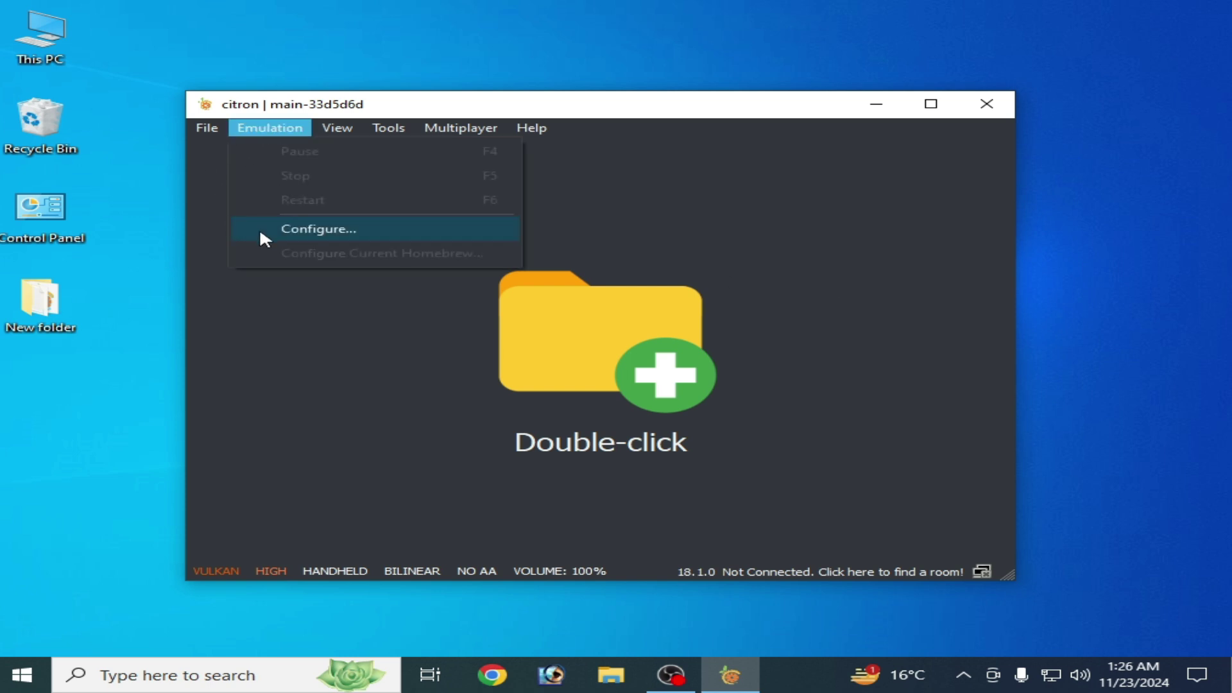
pyautogui.click(307, 229)
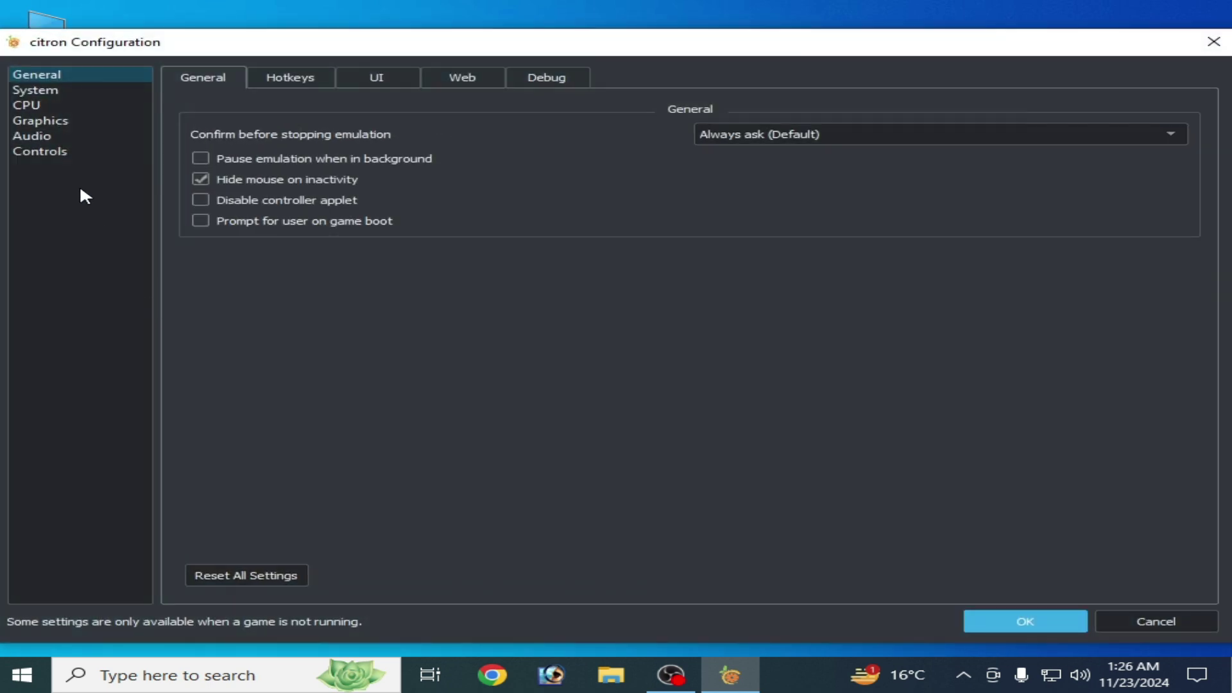
pyautogui.click(56, 153)
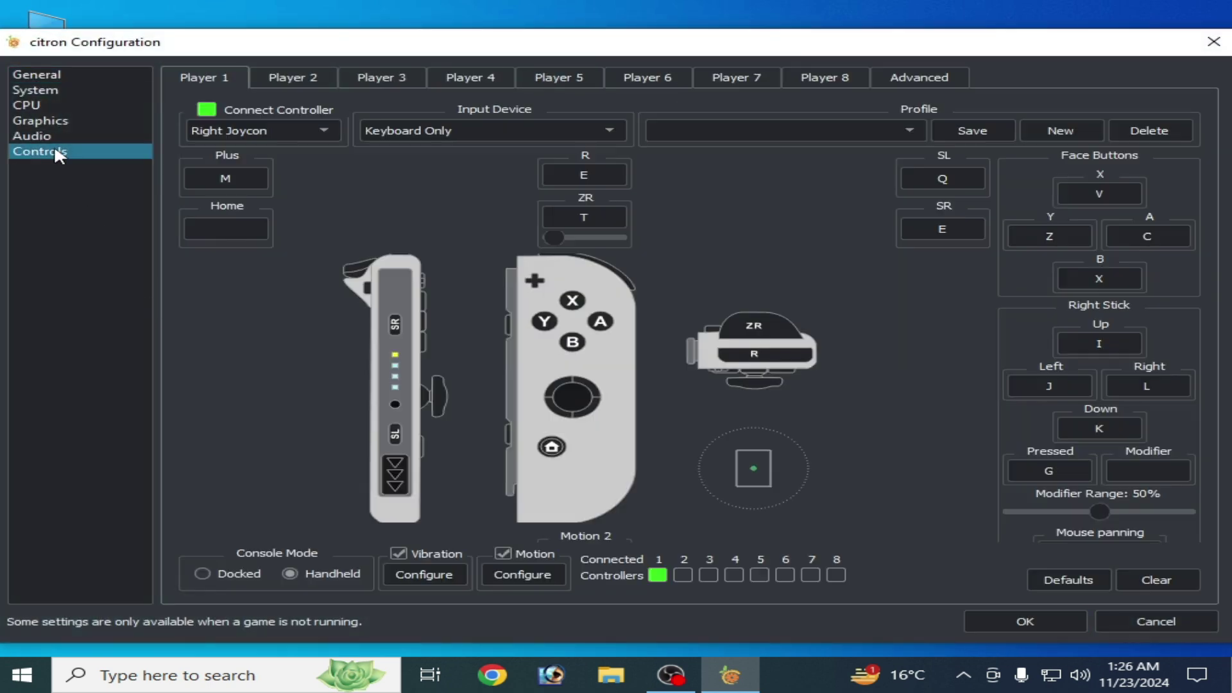
pyautogui.click(211, 571)
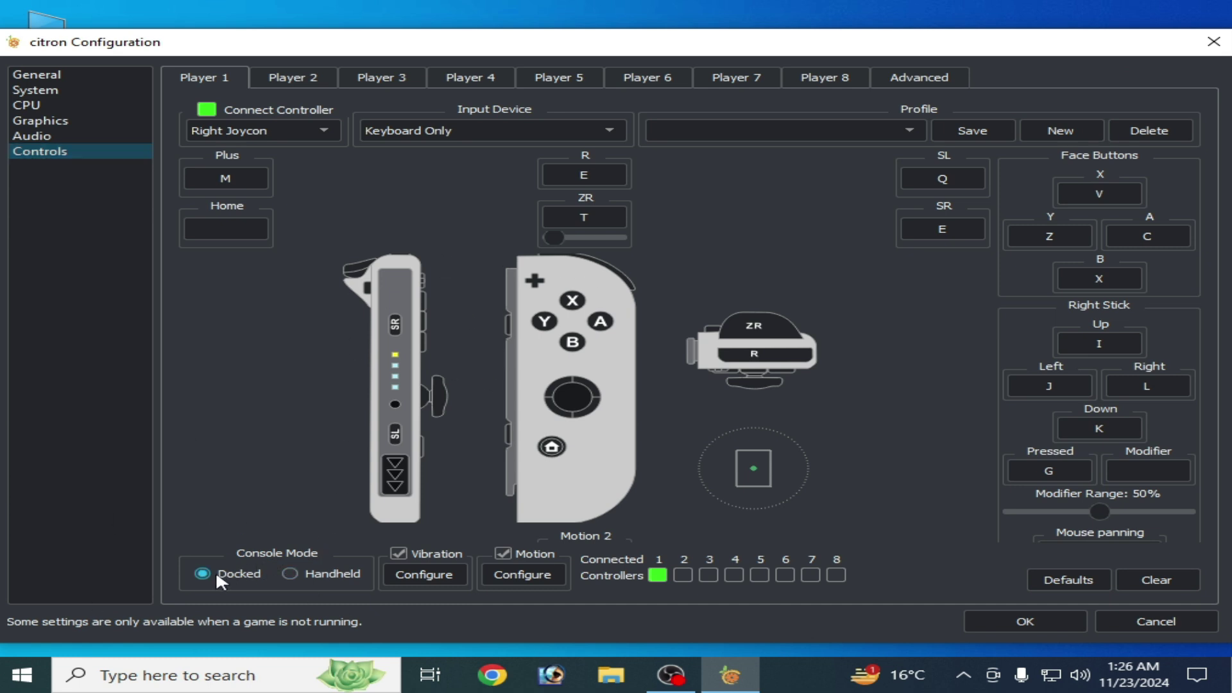
pyautogui.click(1001, 620)
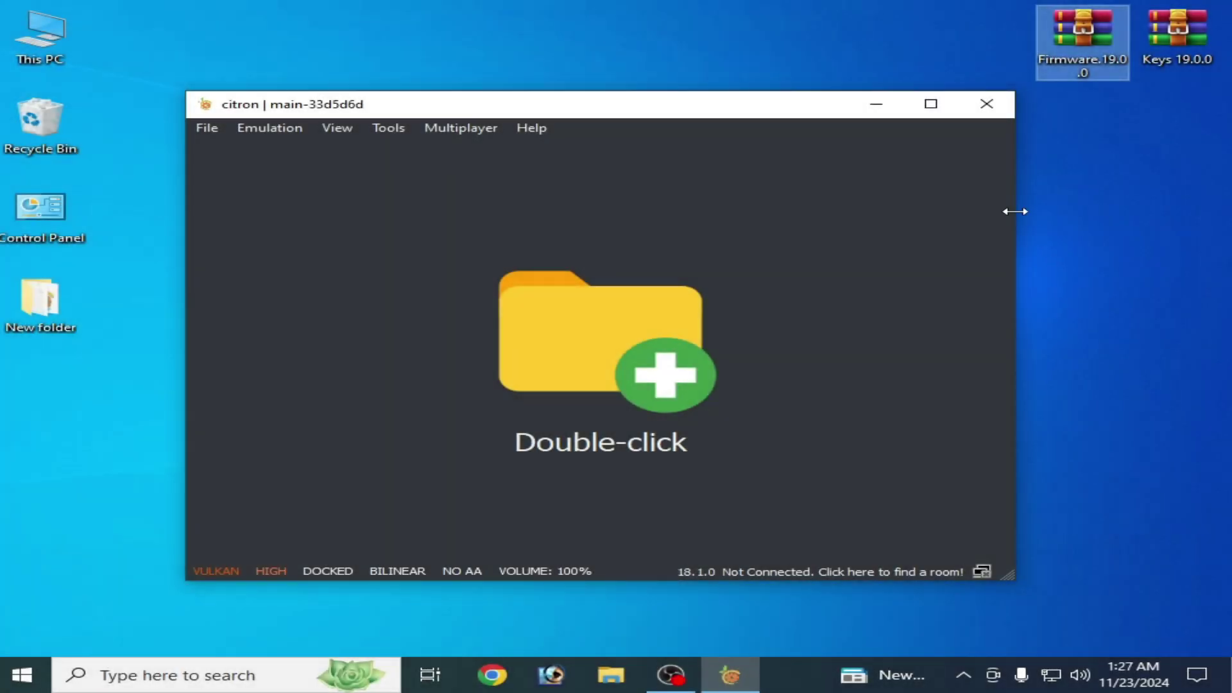
# Step: Open and close Citron's user data folder, then move the window to reveal the citron shortcut
pyautogui.click(206, 132)
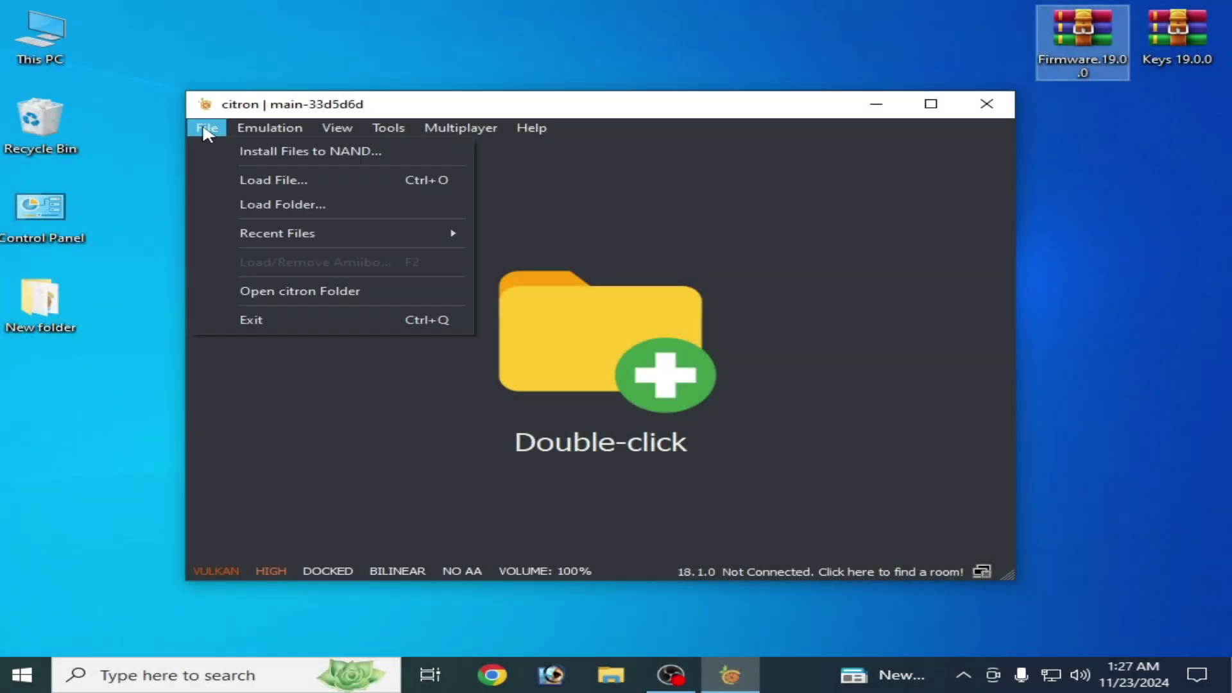
pyautogui.click(297, 291)
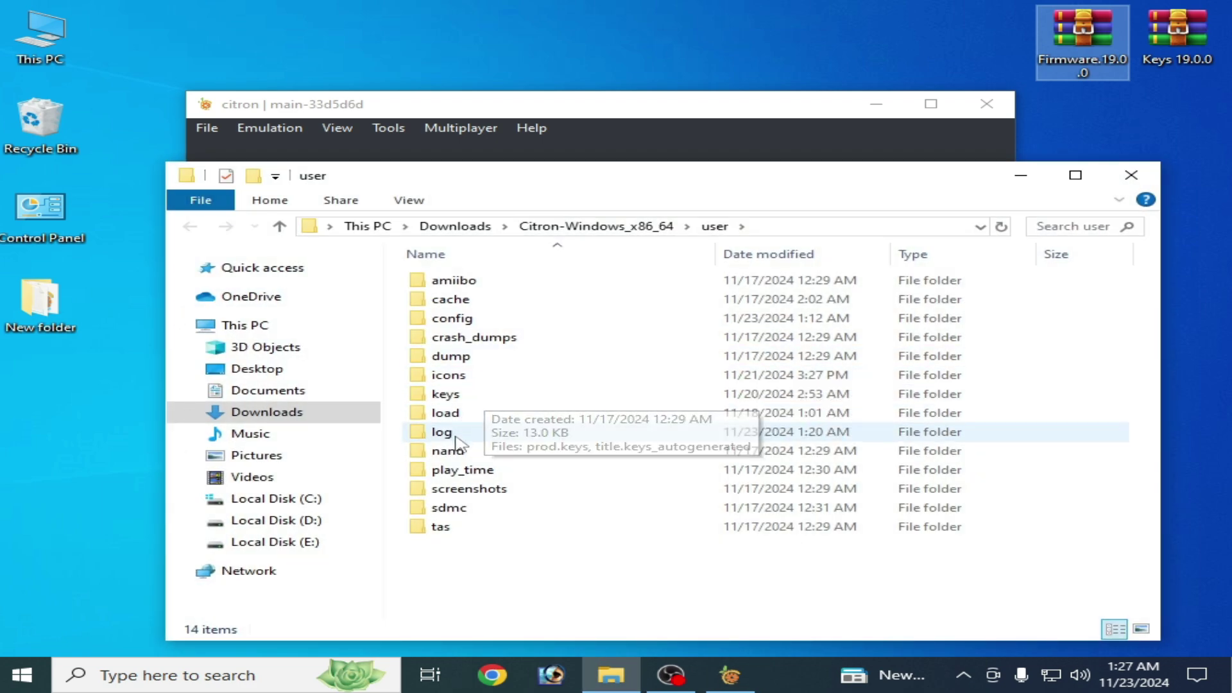
pyautogui.click(1131, 174)
pyautogui.moveTo(764, 116); pyautogui.dragTo(734, 256)
pyautogui.moveTo(890, 206); pyautogui.dragTo(699, 125)
# Step: Go from the citron shortcut's program folder into user\nand\system\Contents\registered
pyautogui.rightClick(699, 125)
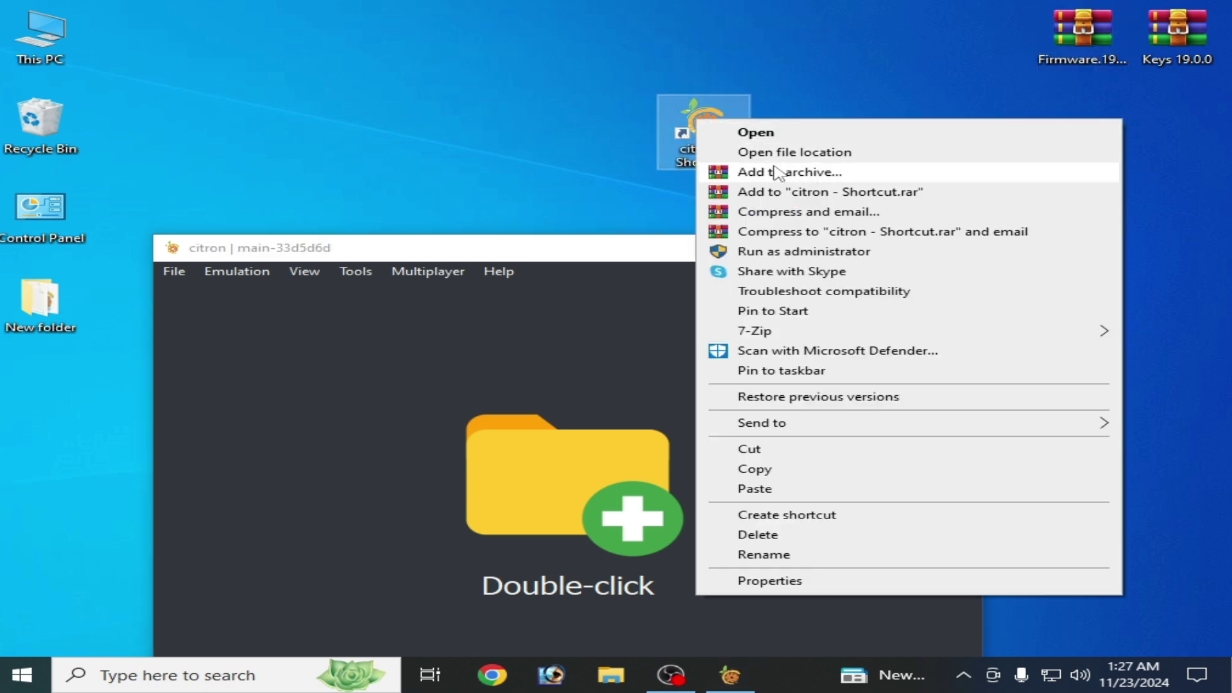
pyautogui.click(781, 154)
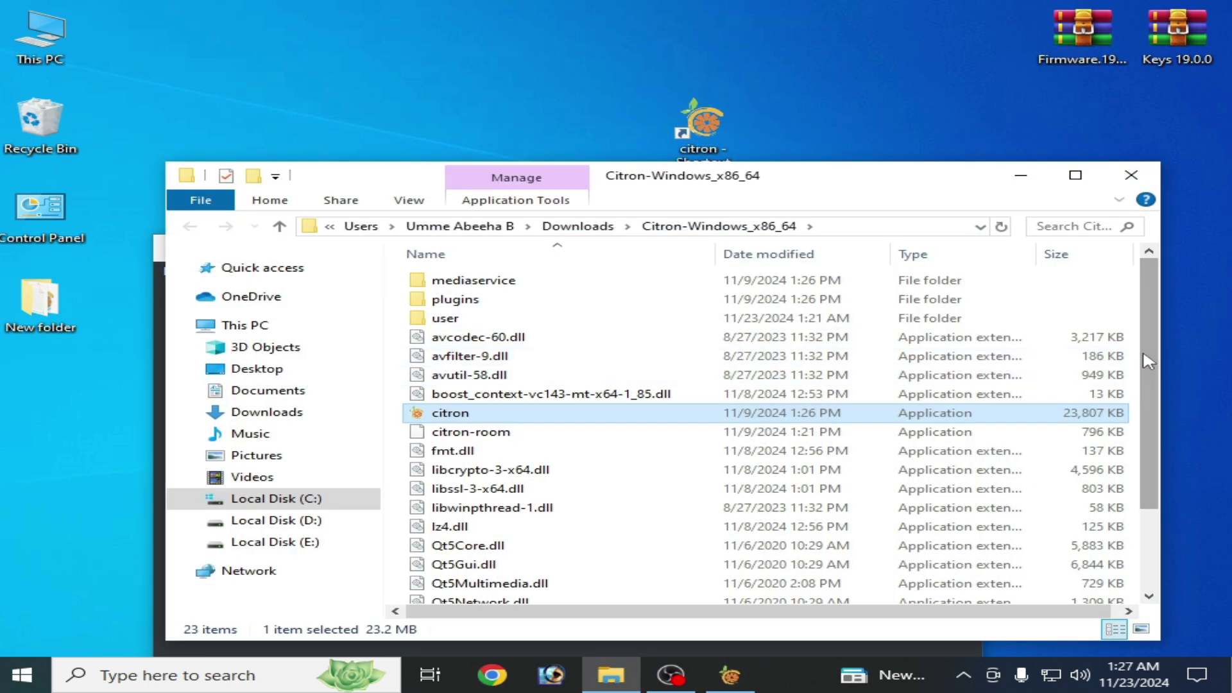
pyautogui.scroll(-1, 1152, 375)
pyautogui.scroll(1, 1152, 375)
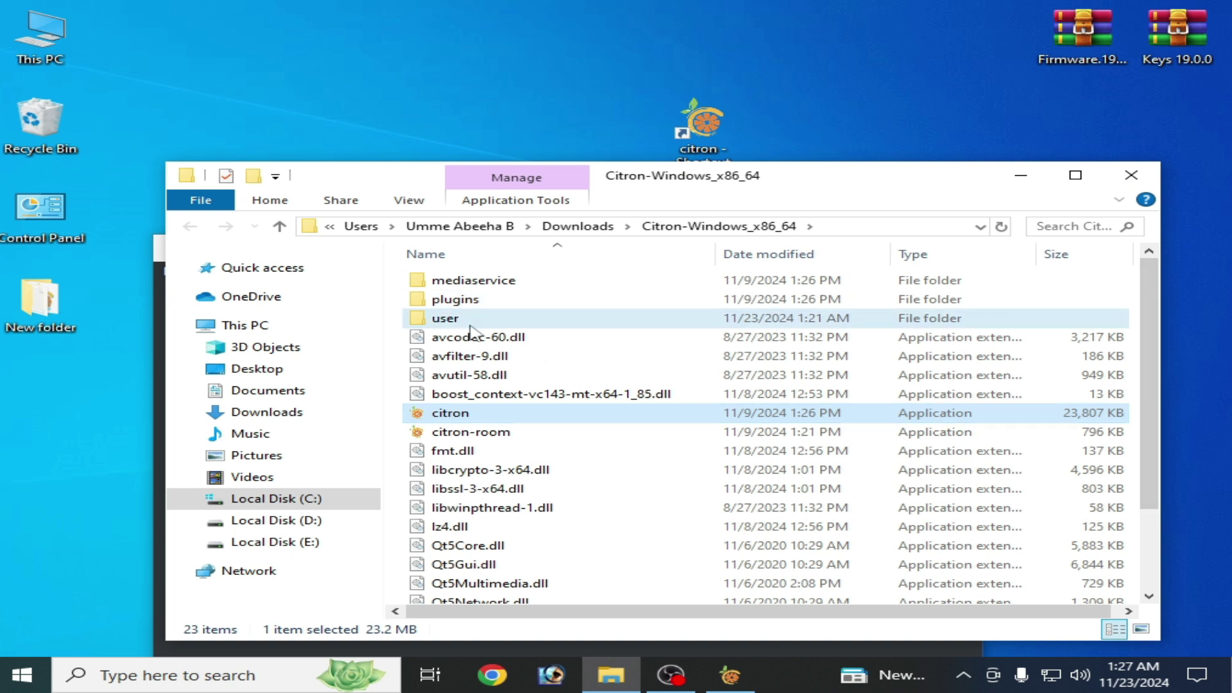
pyautogui.doubleClick(487, 316)
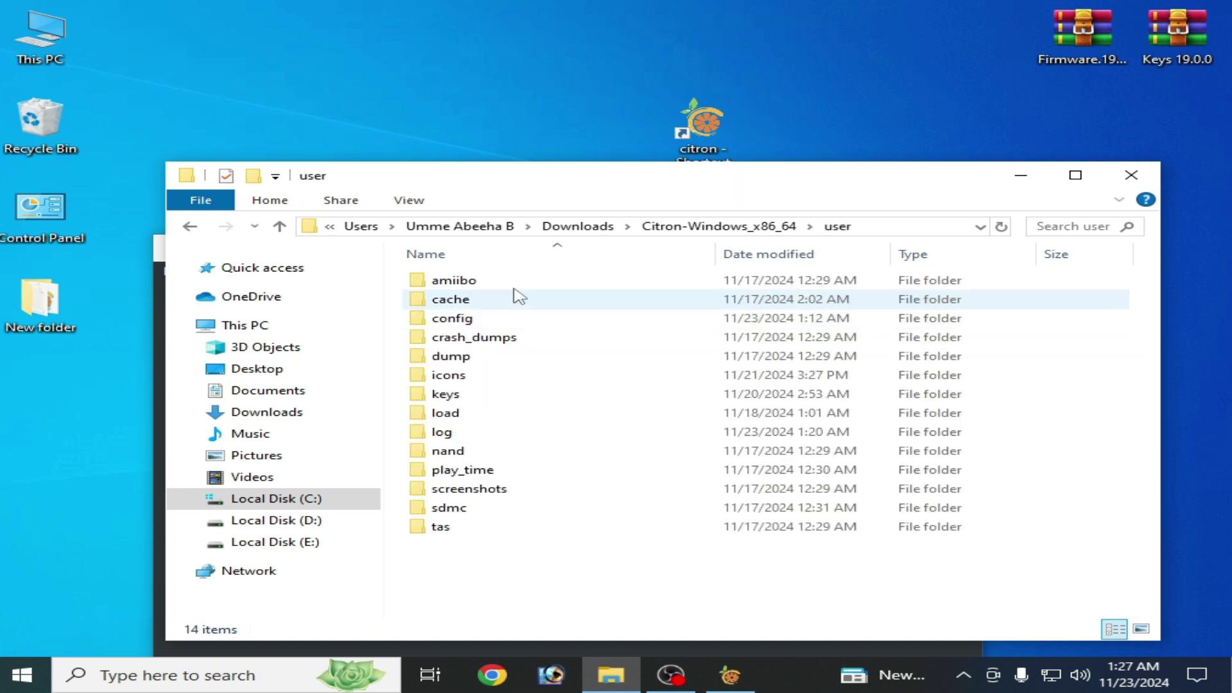
pyautogui.doubleClick(462, 450)
pyautogui.doubleClick(473, 284)
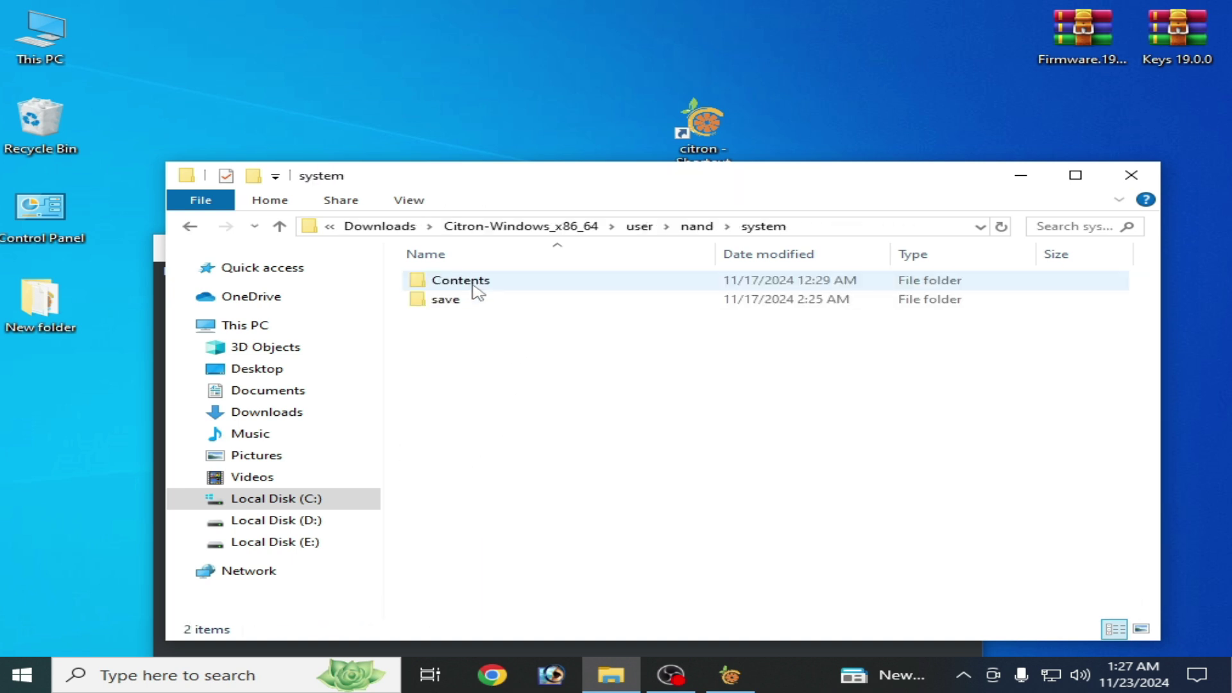
pyautogui.doubleClick(473, 285)
pyautogui.doubleClick(473, 301)
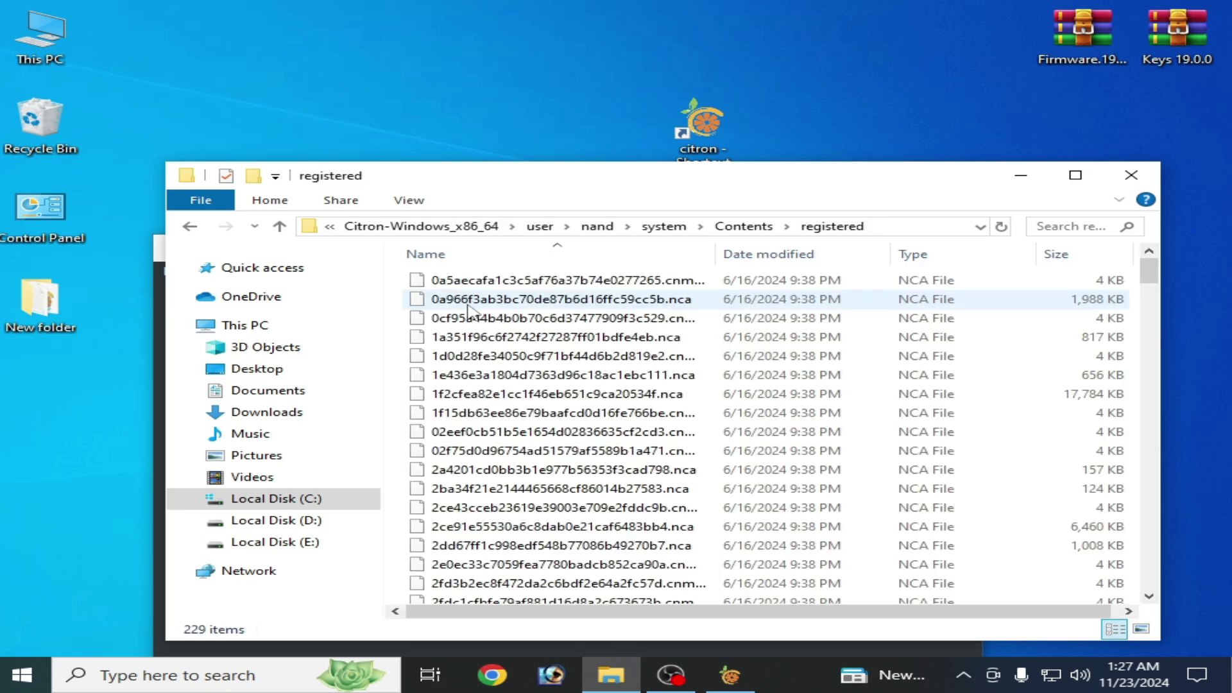
# Step: Delete all 229 NCA files in registered and place the Firmware archive beside Keys
pyautogui.moveTo(396, 281); pyautogui.dragTo(559, 597)
pyautogui.rightClick(558, 596)
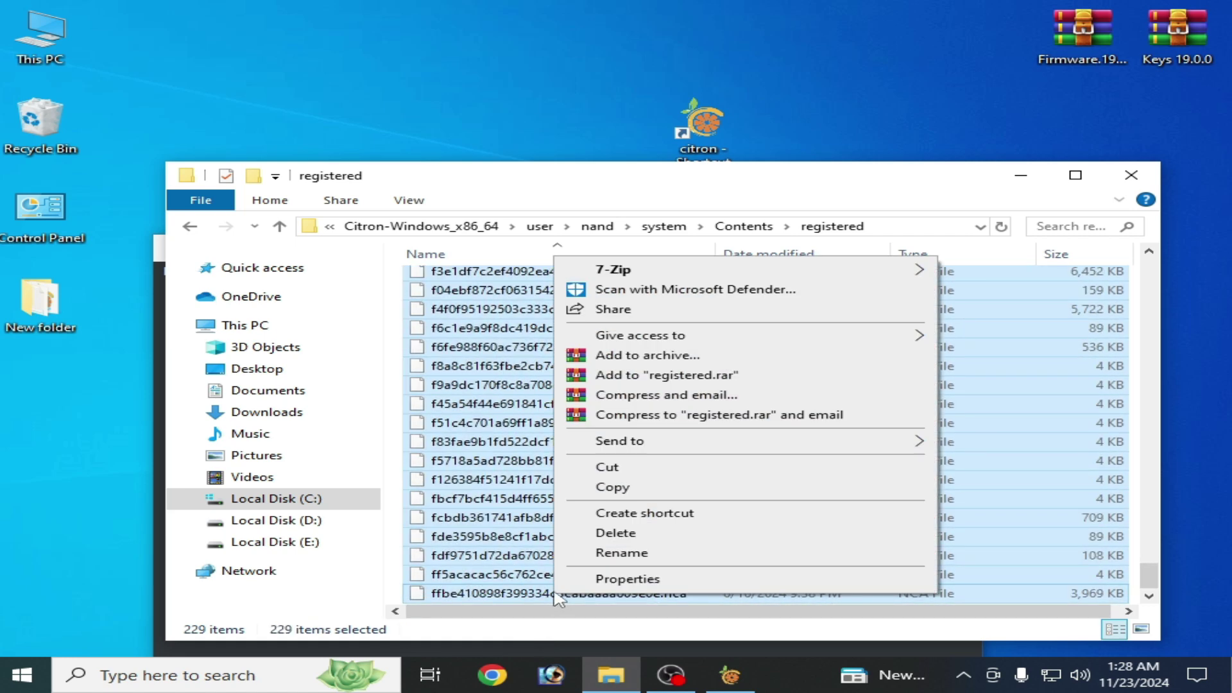
pyautogui.click(610, 536)
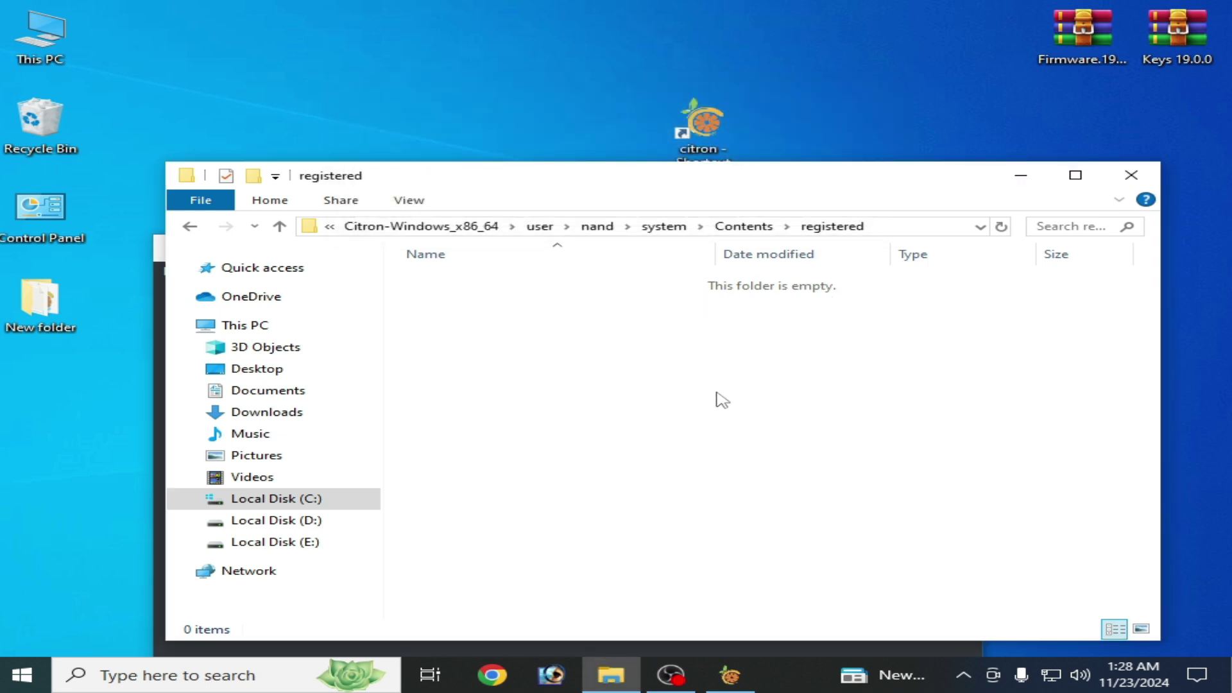
pyautogui.moveTo(1102, 42); pyautogui.dragTo(805, 54)
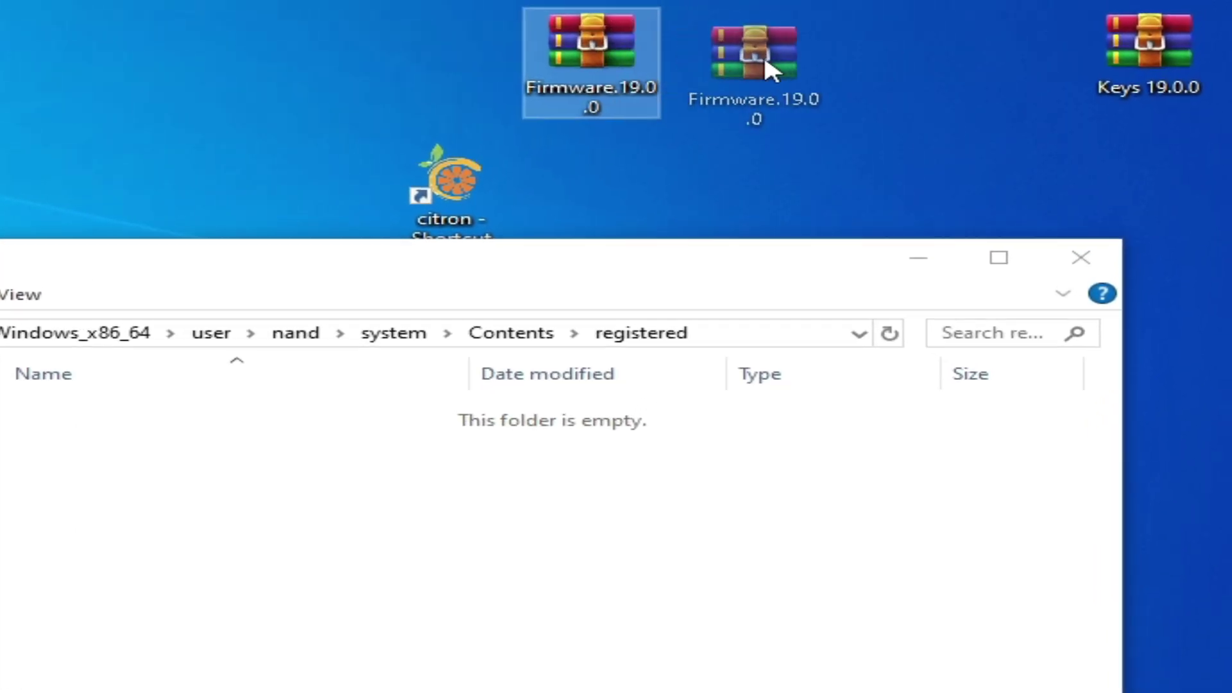
pyautogui.moveTo(764, 54); pyautogui.dragTo(879, 40)
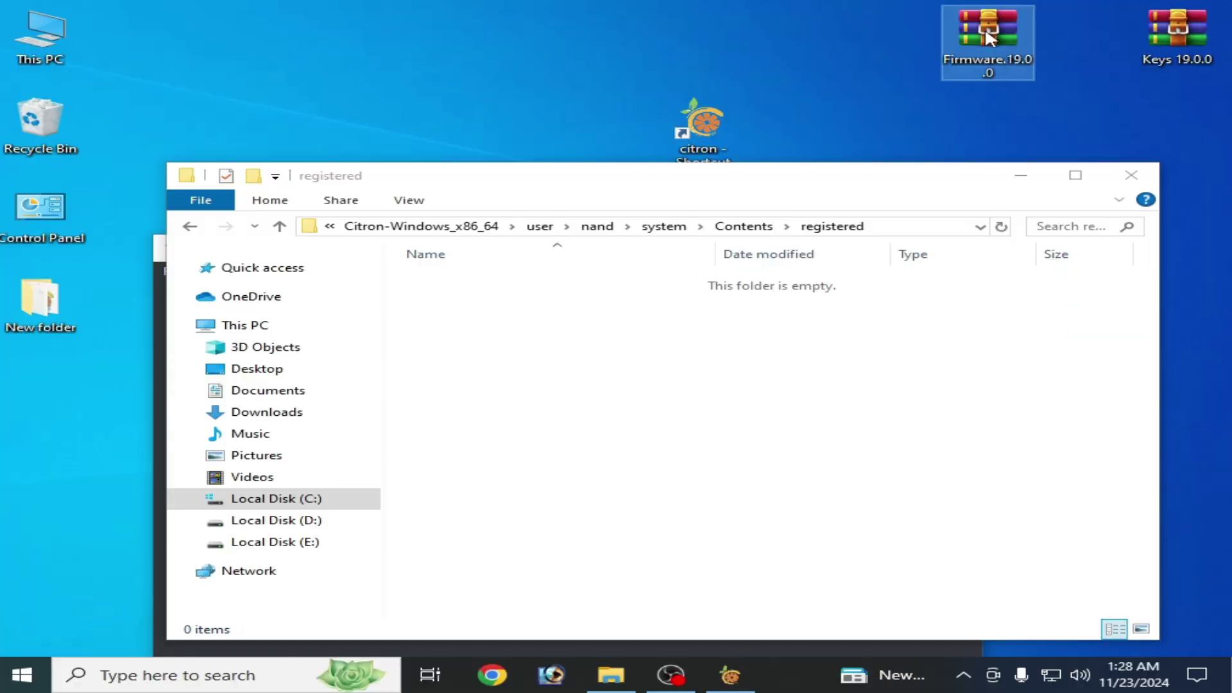
# Step: Extract the Firmware.19.0.0 archive here and cut all 229 firmware files
pyautogui.rightClick(811, 49)
pyautogui.click(948, 137)
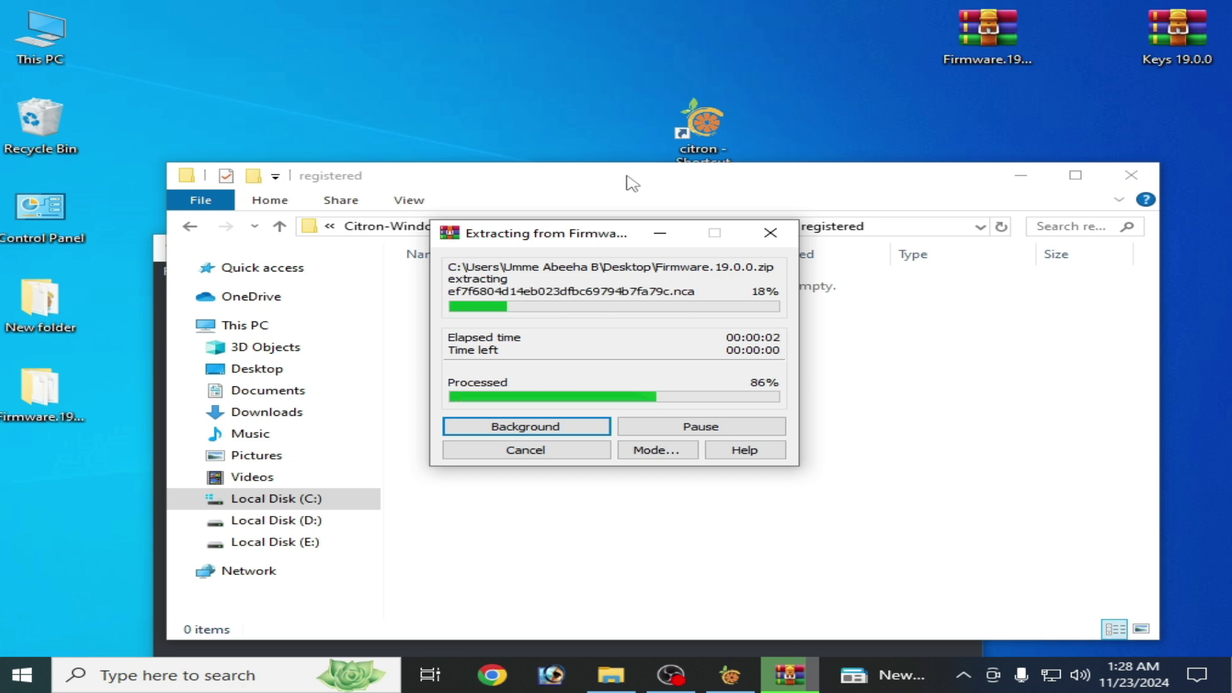
pyautogui.click(69, 376)
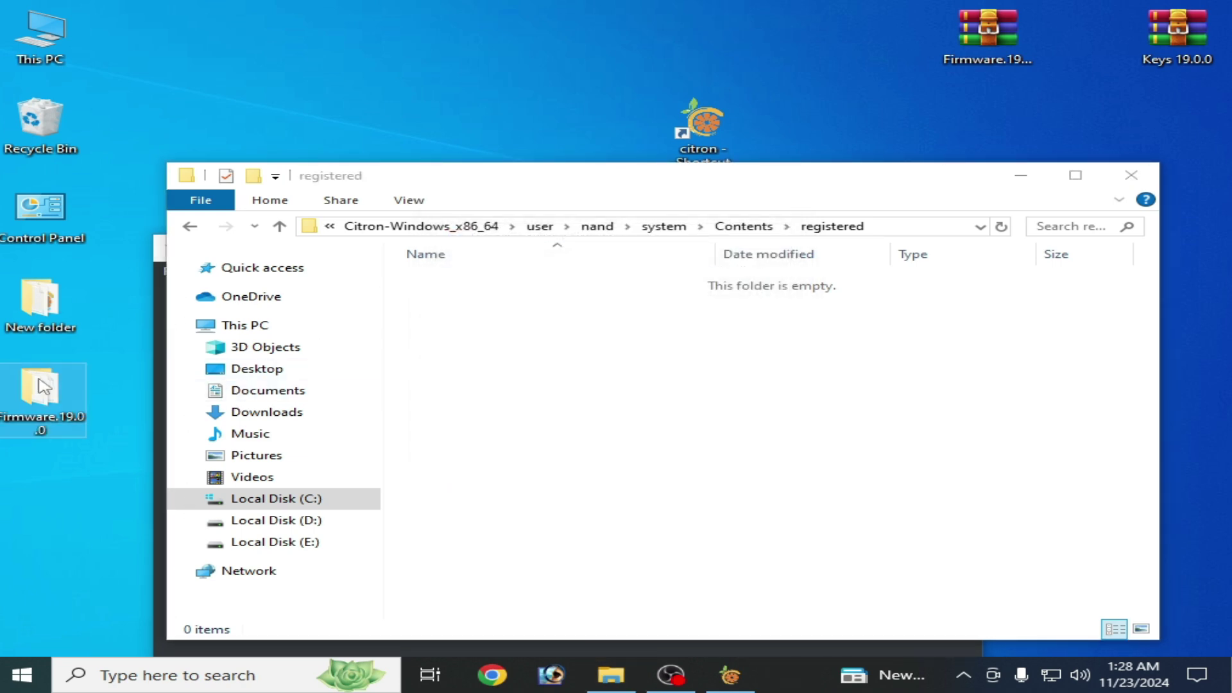
pyautogui.doubleClick(74, 379)
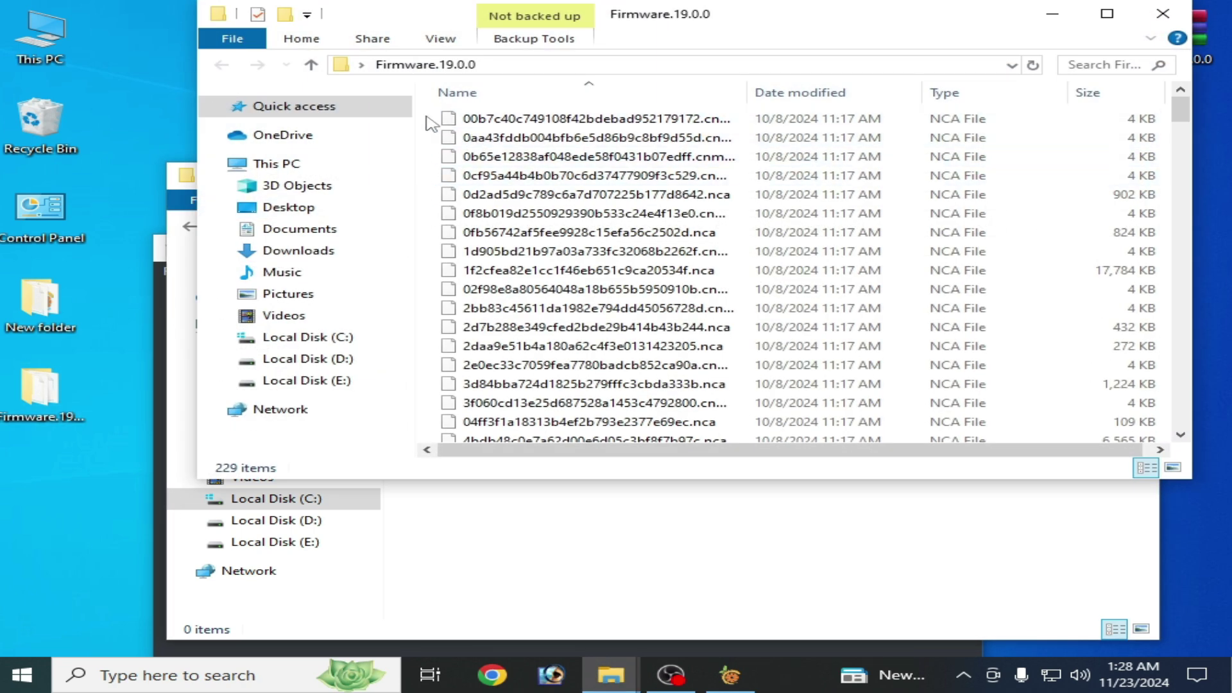
pyautogui.moveTo(425, 114); pyautogui.dragTo(643, 443)
pyautogui.rightClick(645, 437)
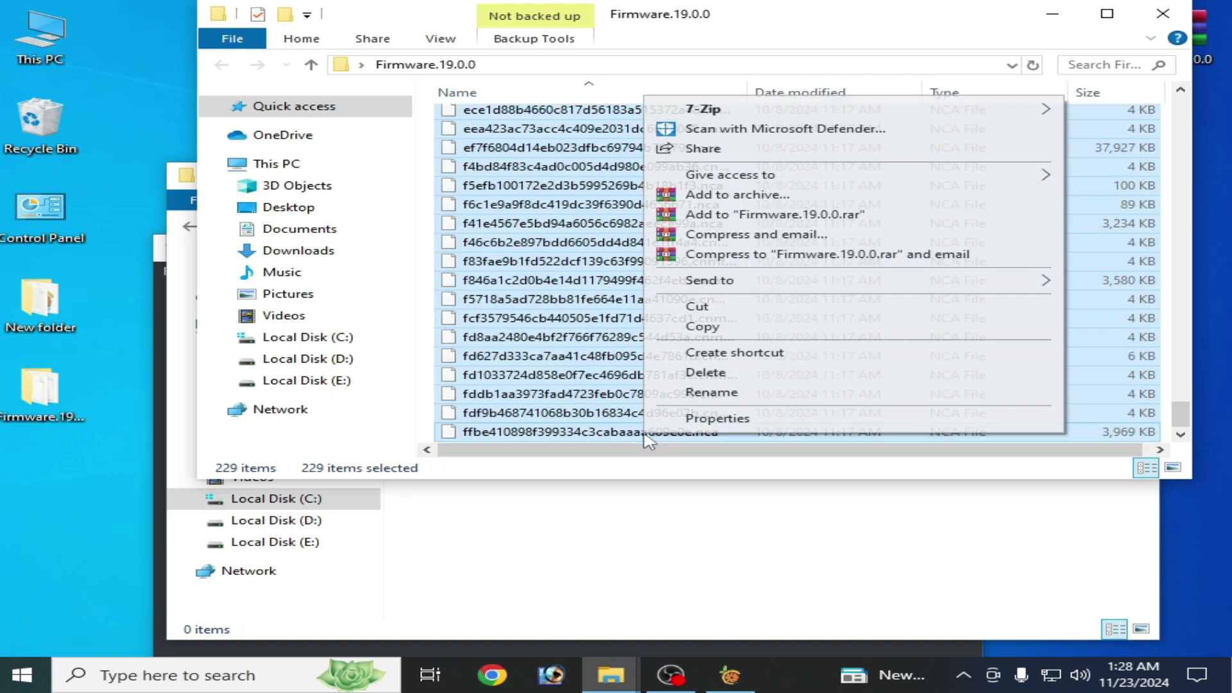
pyautogui.click(700, 306)
# Step: Paste the firmware files into the registered folder and close both Explorer windows
pyautogui.click(683, 525)
pyautogui.rightClick(693, 459)
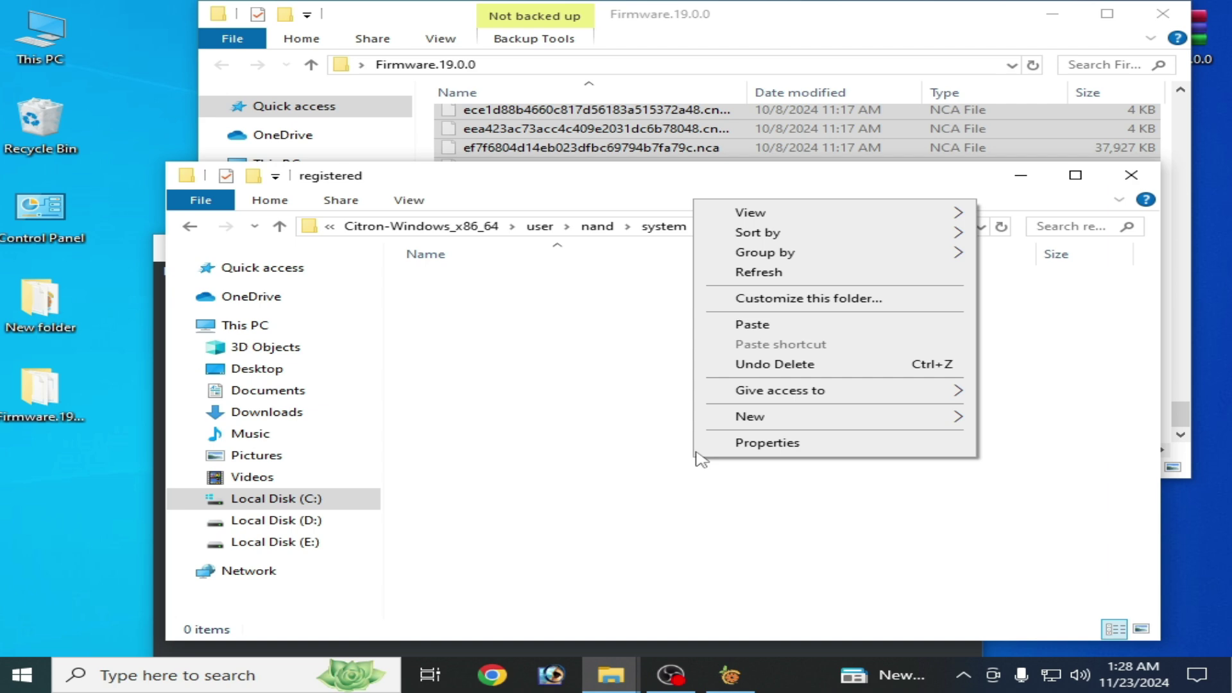
pyautogui.click(747, 326)
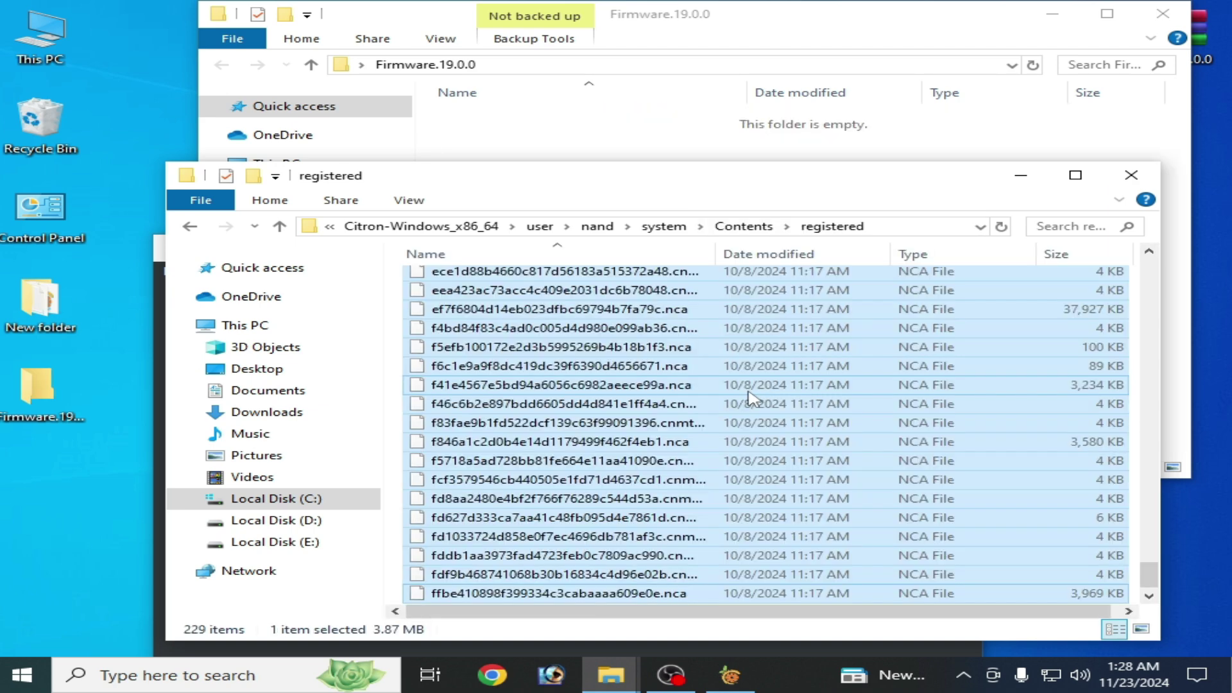
pyautogui.click(653, 158)
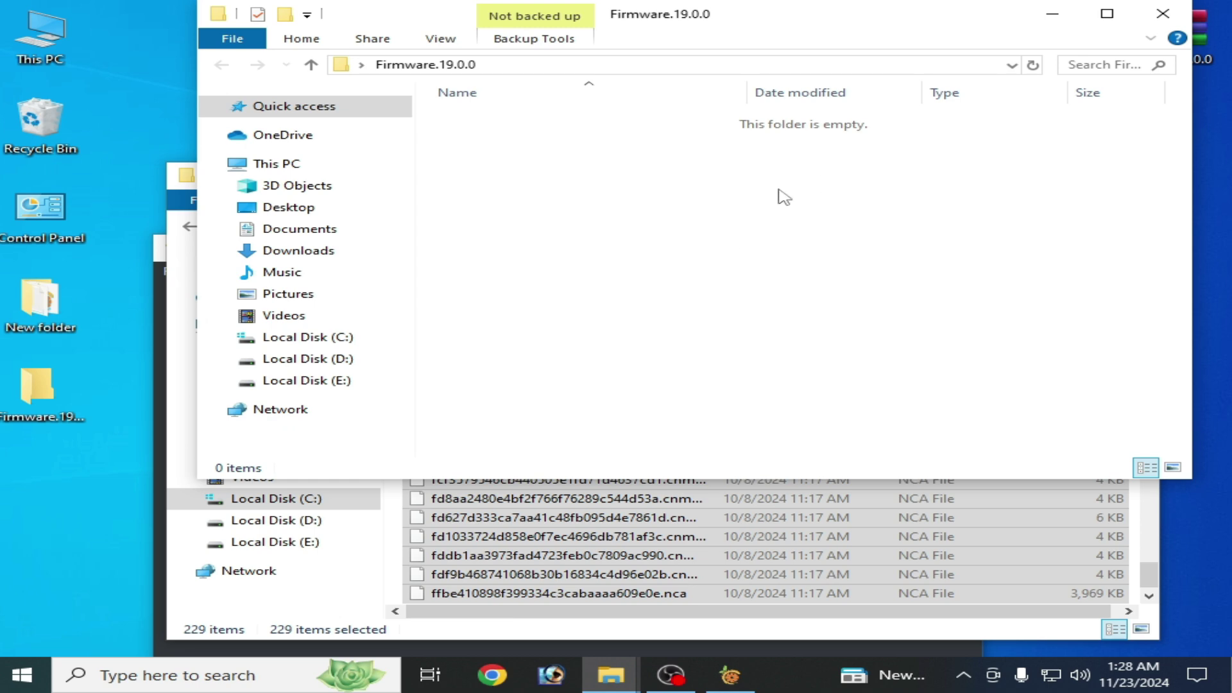
pyautogui.click(722, 536)
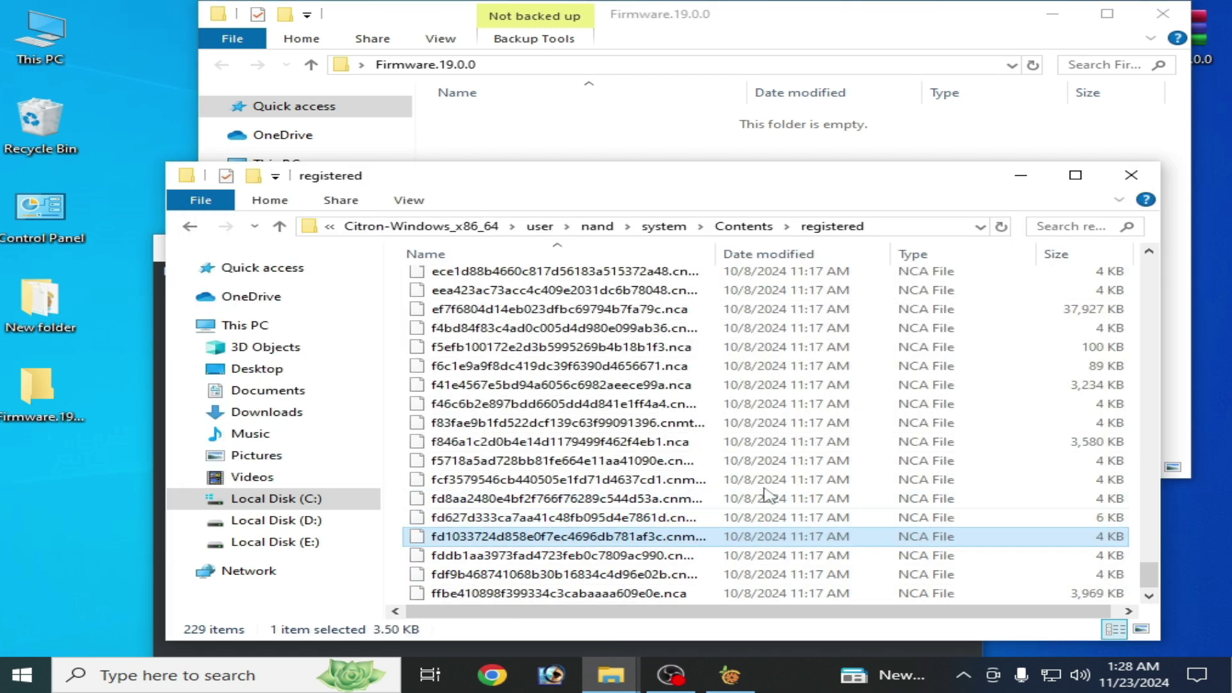
pyautogui.click(1130, 180)
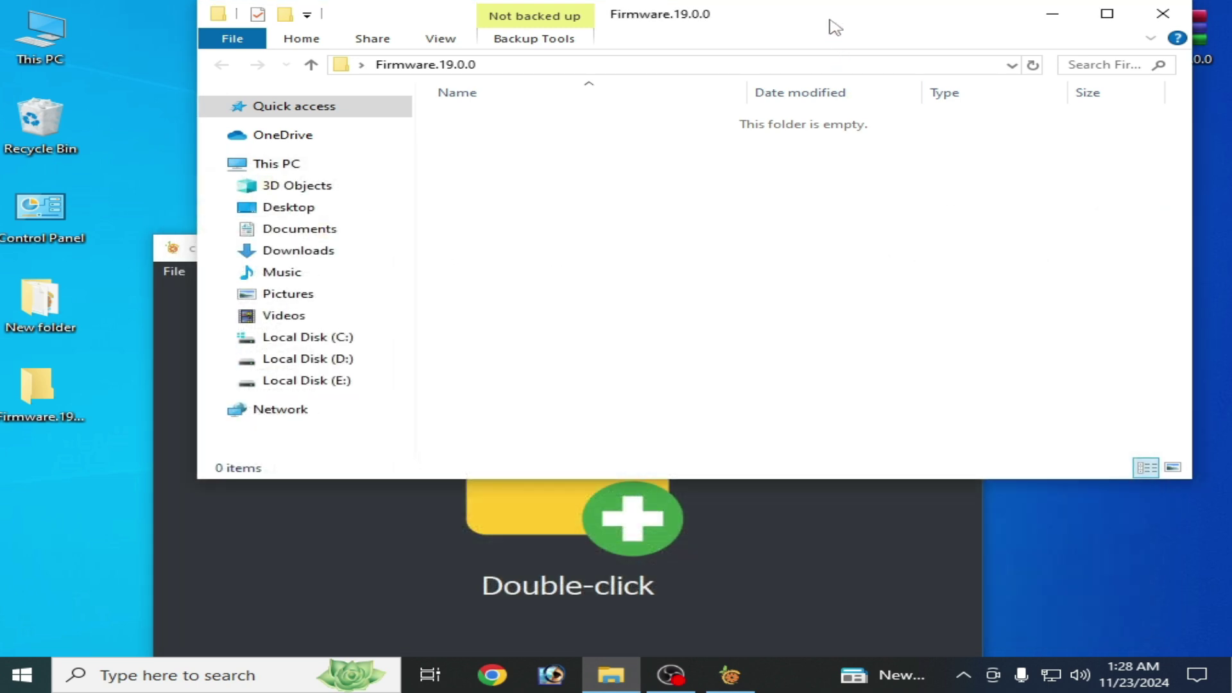
pyautogui.moveTo(831, 26); pyautogui.dragTo(801, 91)
pyautogui.click(1126, 86)
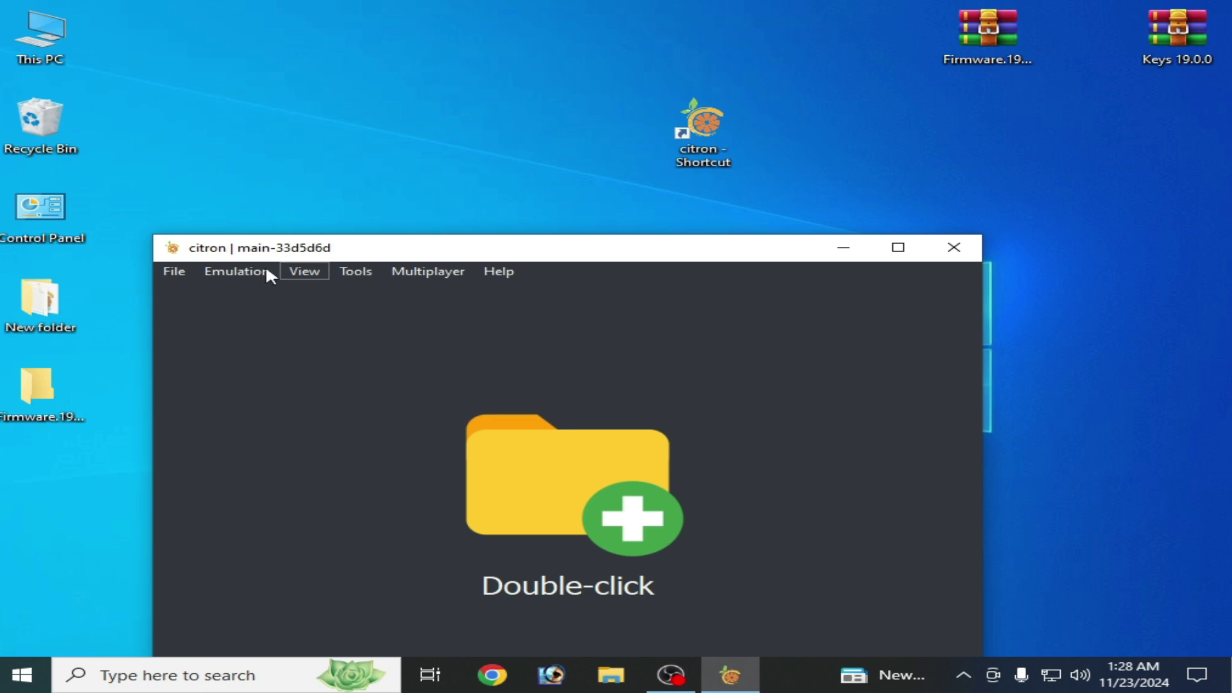
# Step: Open Citron's keys folder and delete both old key files
pyautogui.click(177, 273)
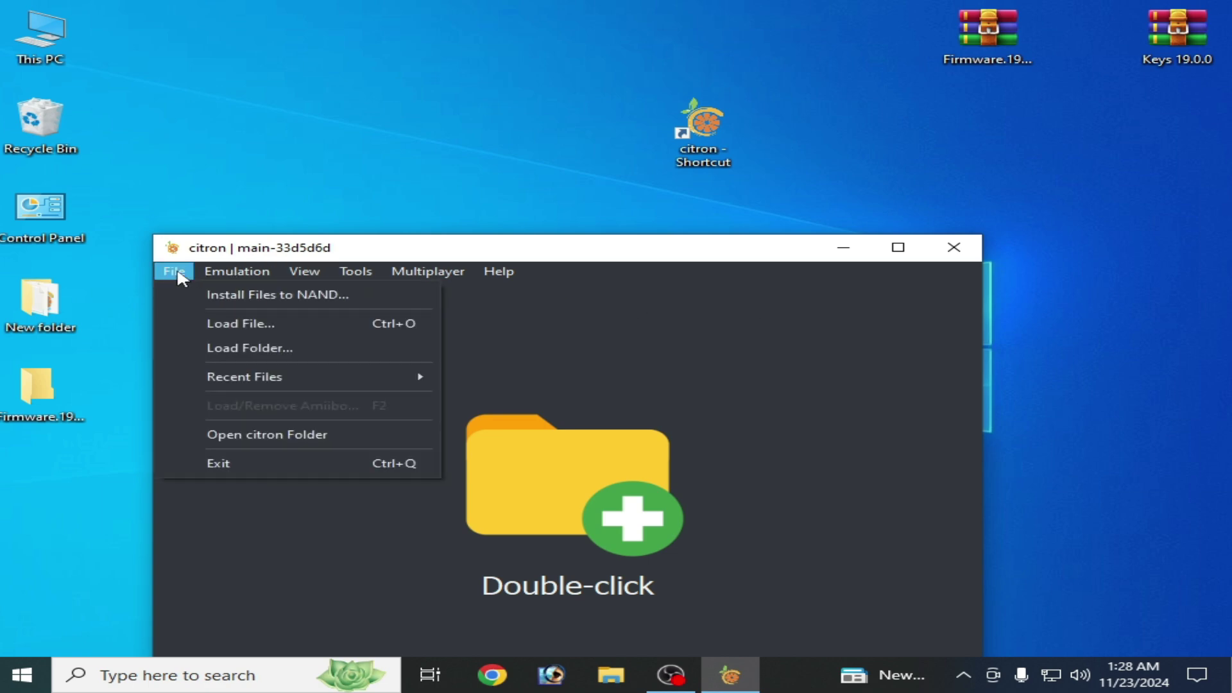
pyautogui.click(272, 435)
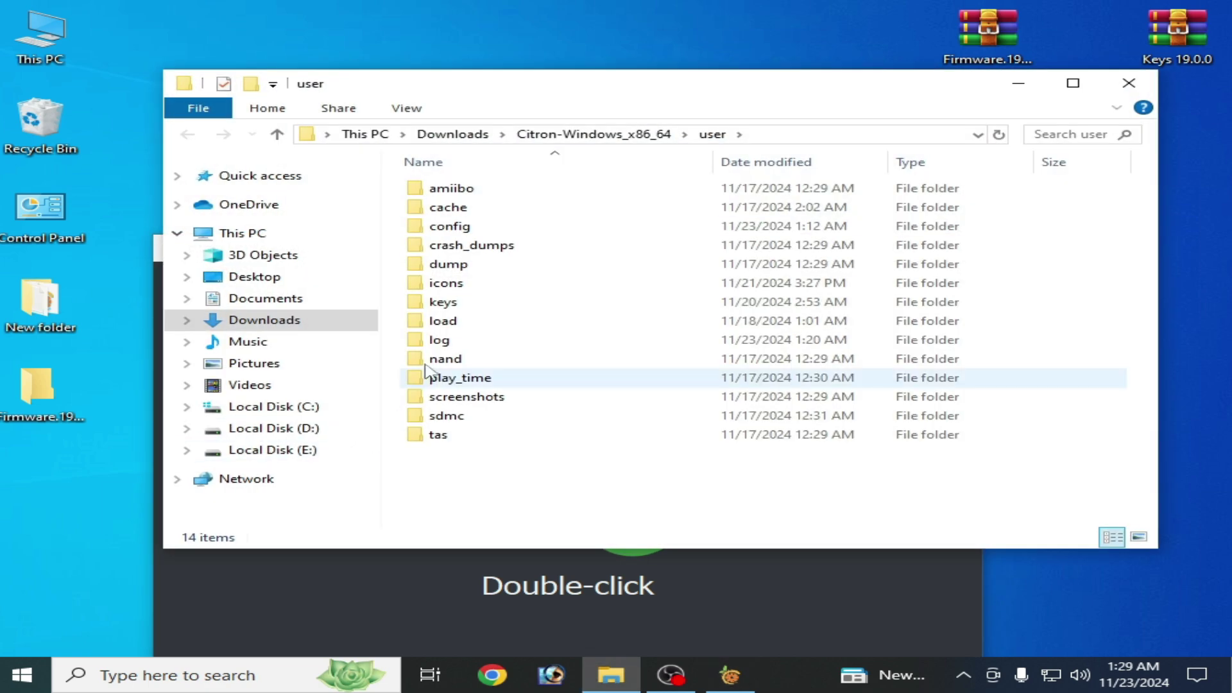
pyautogui.doubleClick(445, 300)
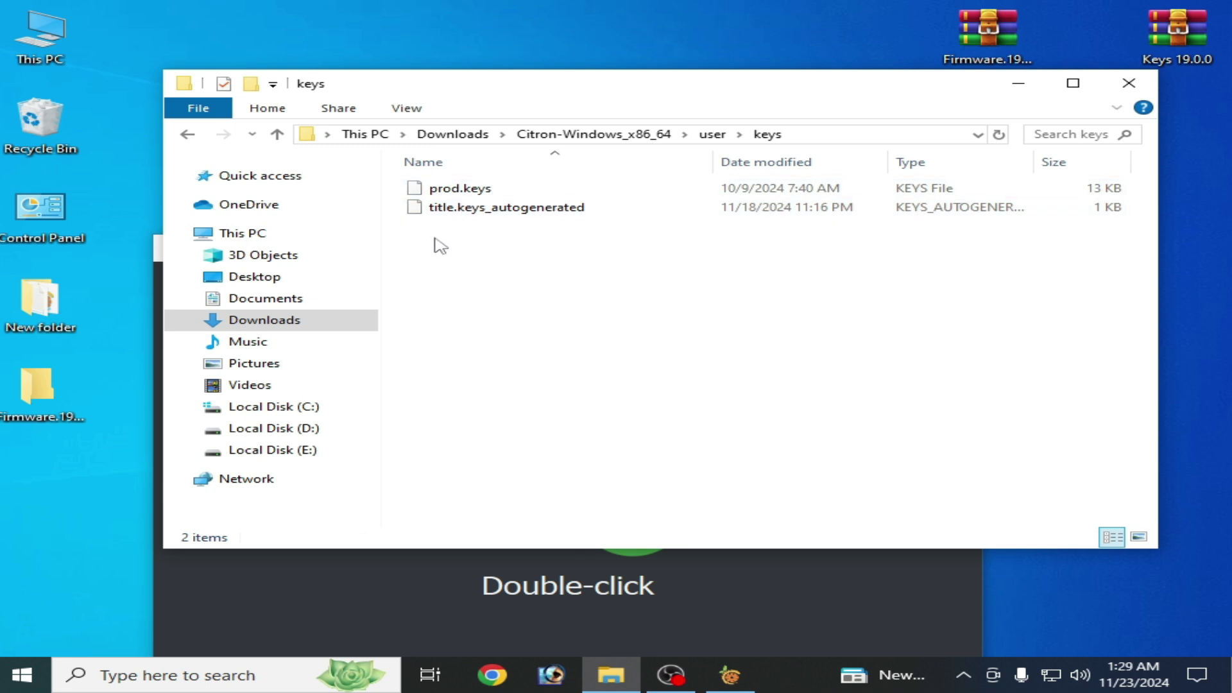
pyautogui.moveTo(458, 230); pyautogui.dragTo(494, 194)
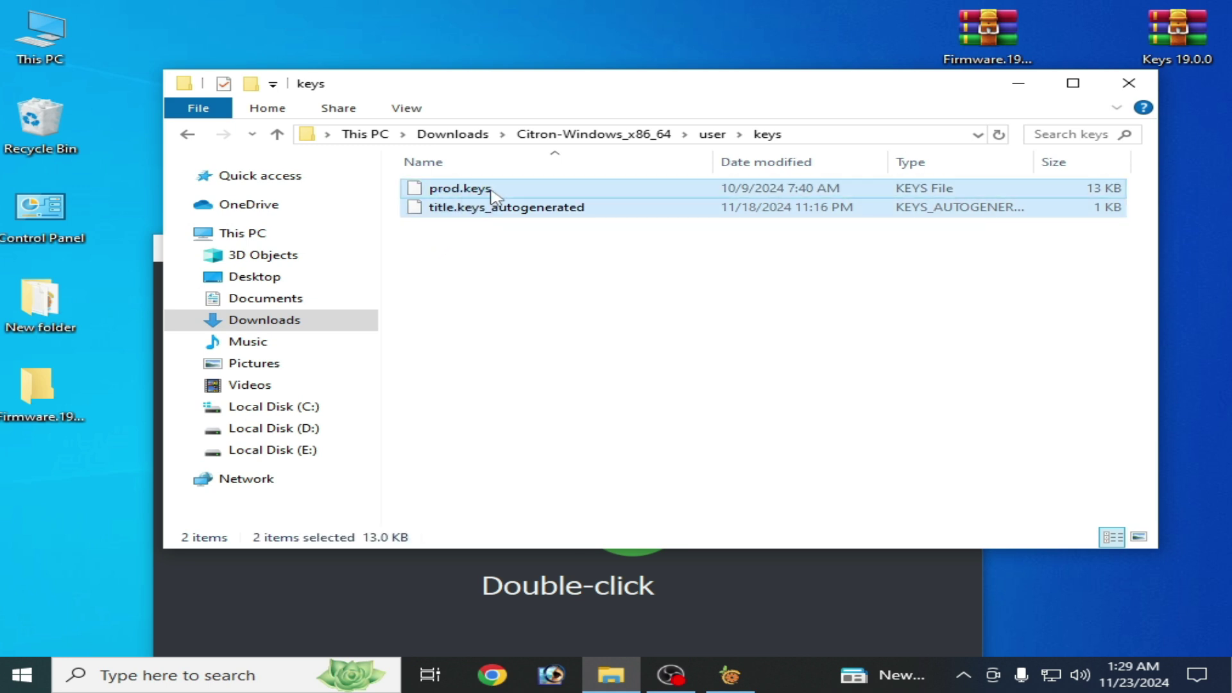
pyautogui.rightClick(494, 195)
pyautogui.click(541, 471)
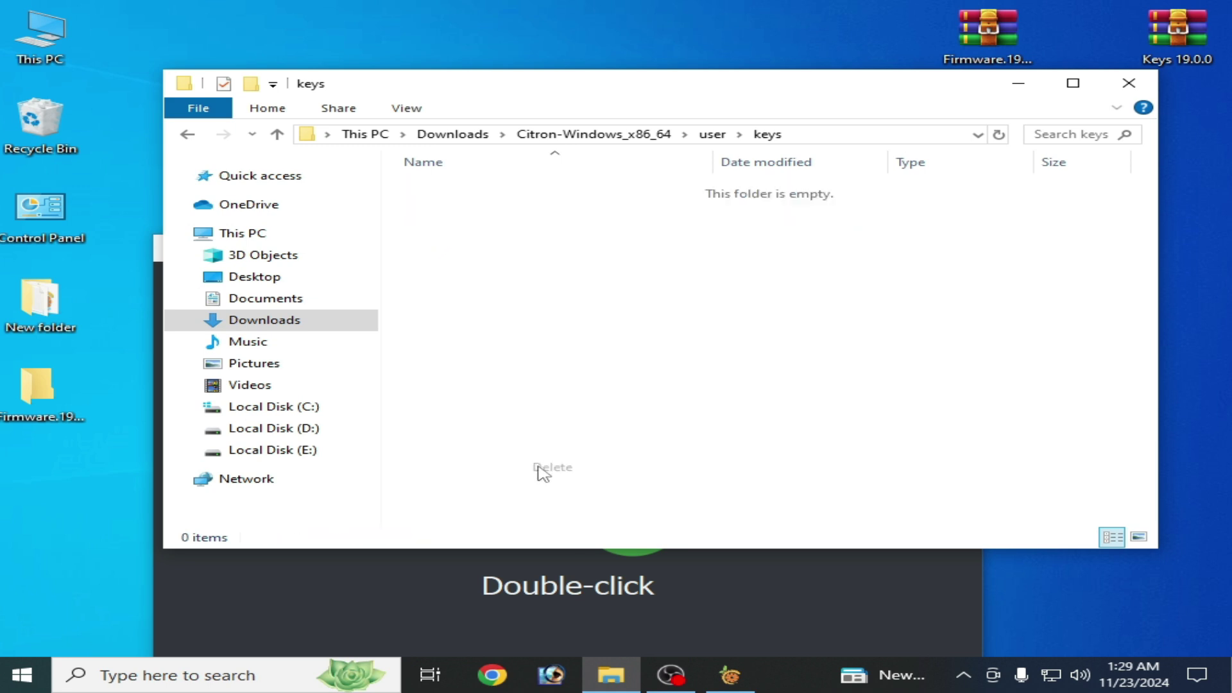
# Step: Extract the Keys 19.0.0 archive onto the desktop and open the extracted folder
pyautogui.moveTo(1158, 37); pyautogui.dragTo(730, 36)
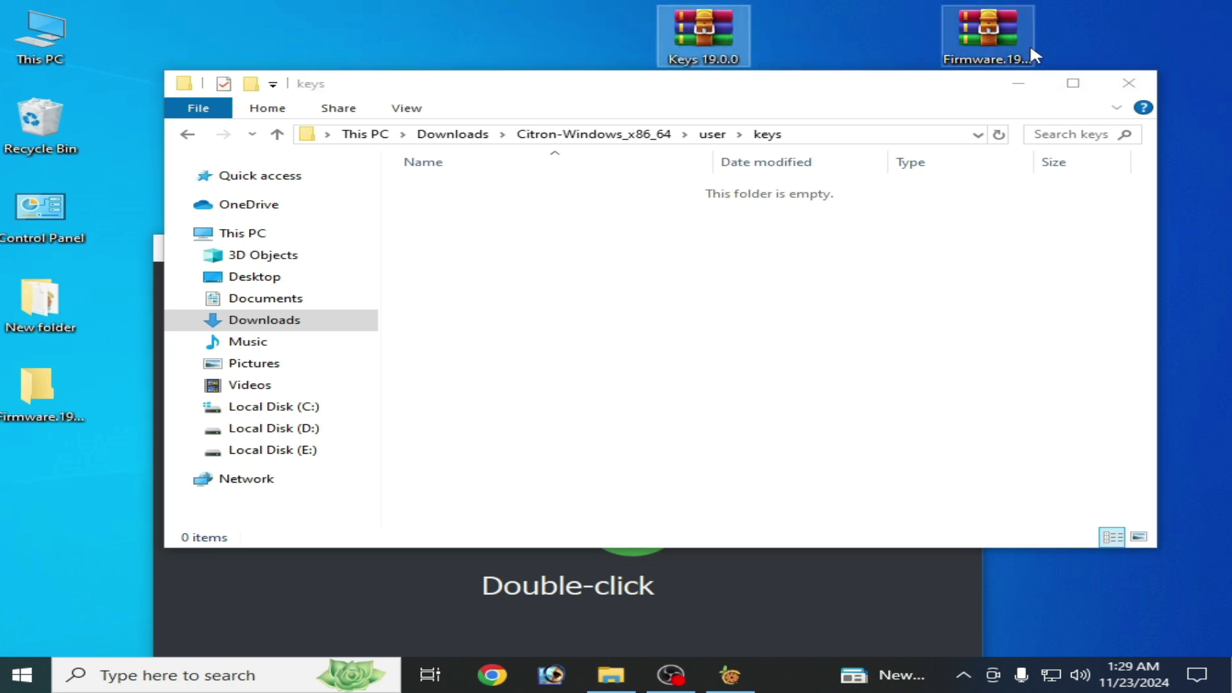
pyautogui.doubleClick(682, 25)
pyautogui.rightClick(681, 24)
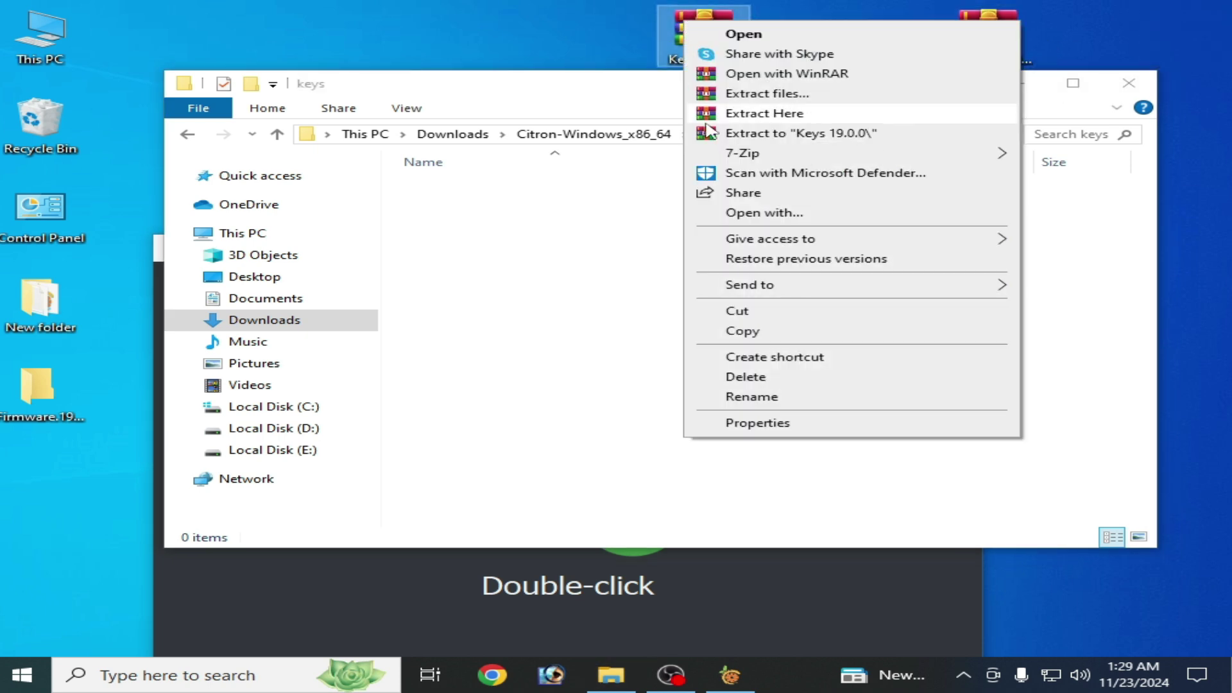
pyautogui.click(749, 141)
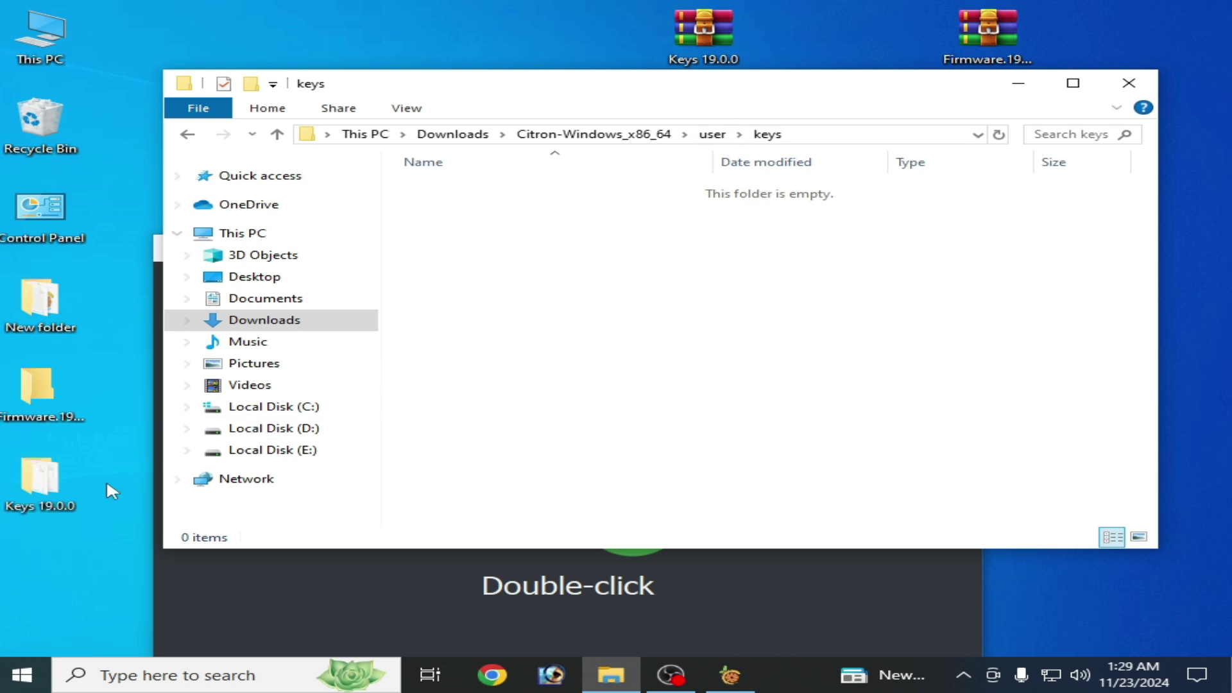
pyautogui.click(45, 491)
pyautogui.doubleClick(56, 491)
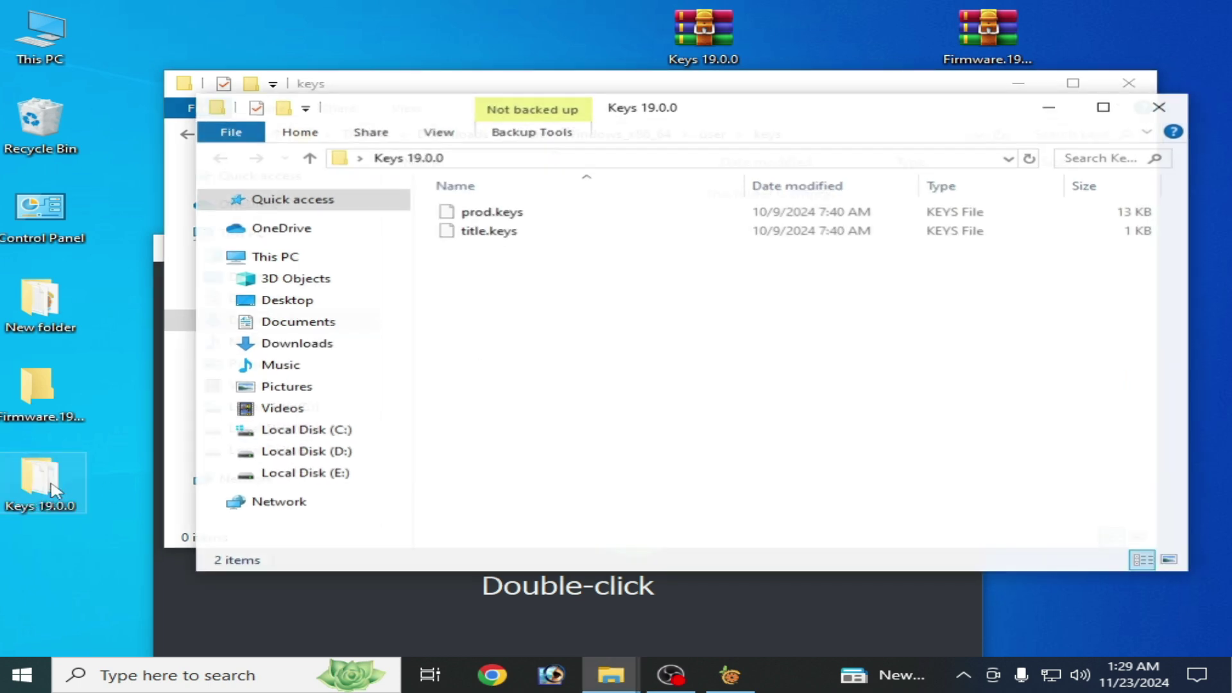
# Step: Copy prod.keys into Citron's keys folder and close Explorer
pyautogui.click(489, 212)
pyautogui.rightClick(486, 219)
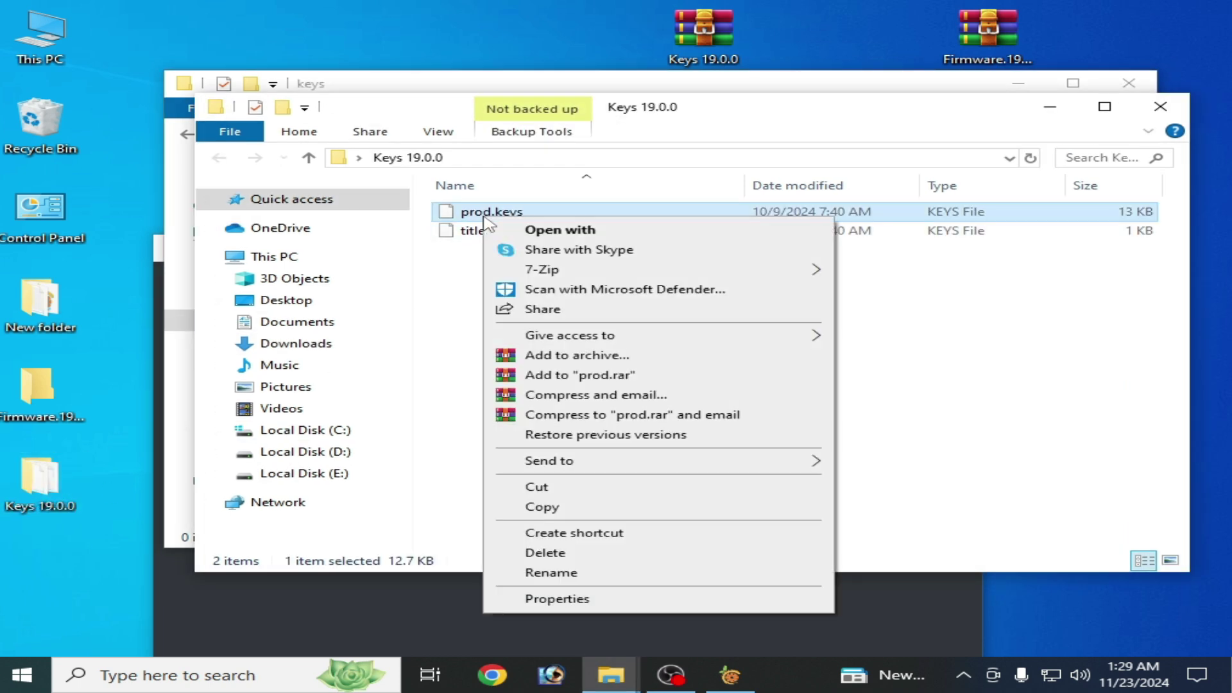
pyautogui.click(544, 508)
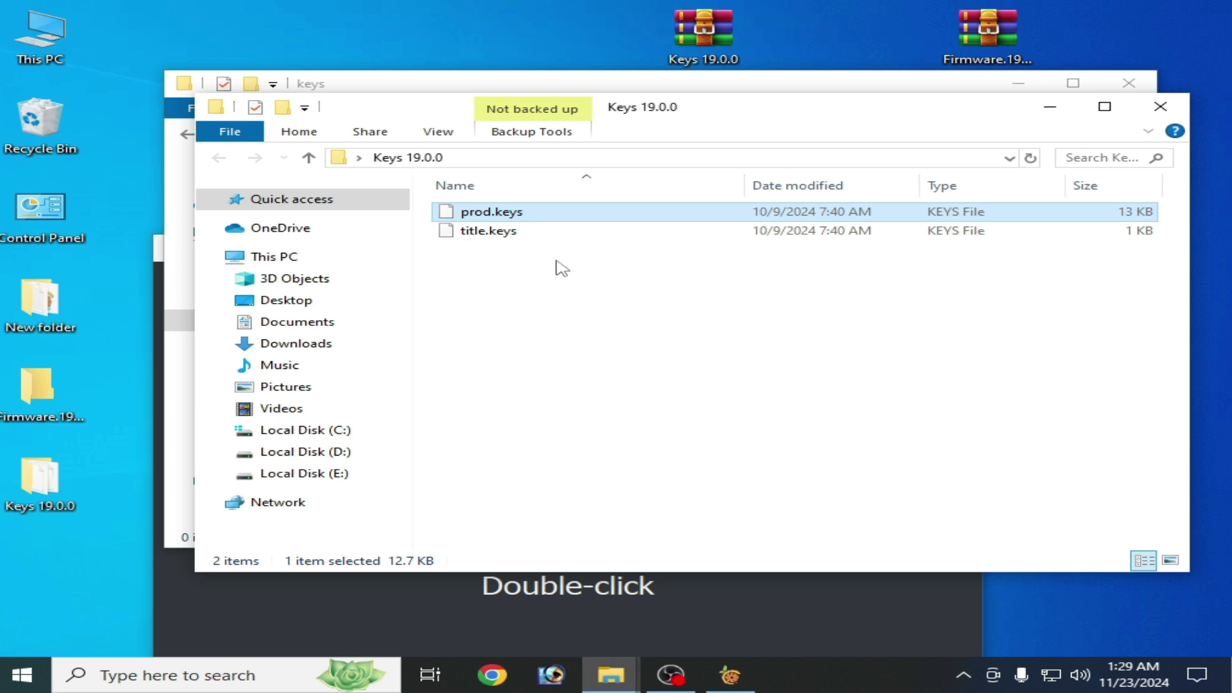
pyautogui.click(1160, 106)
pyautogui.rightClick(513, 232)
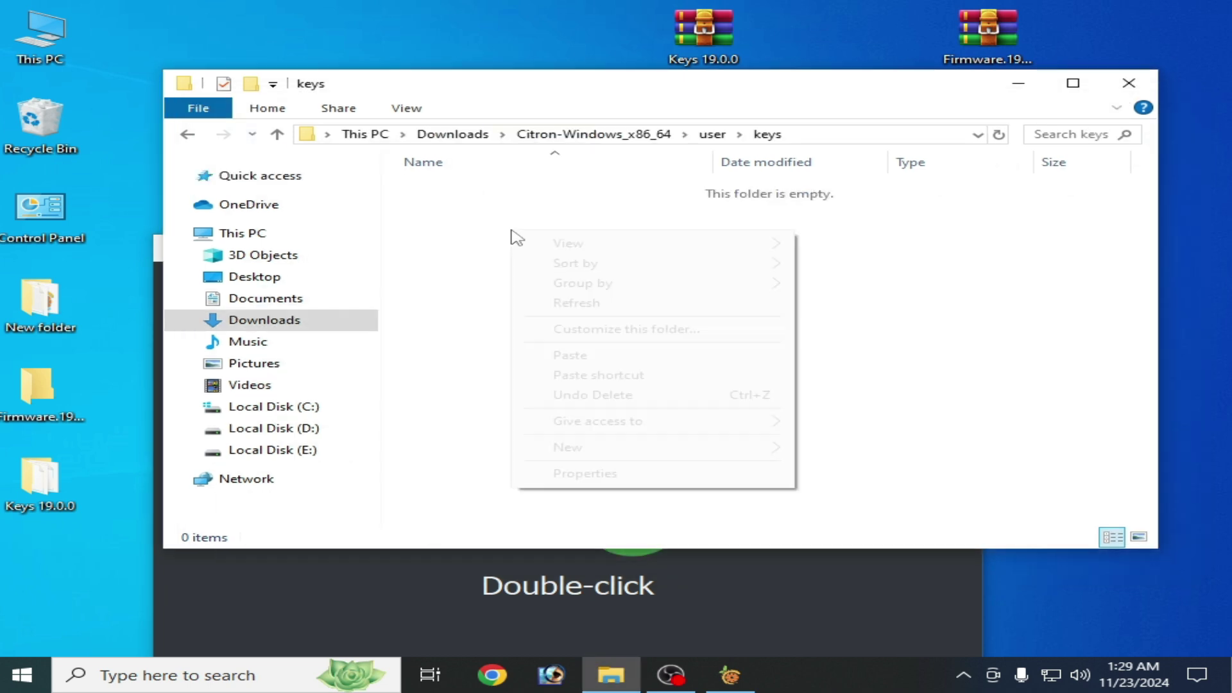
pyautogui.click(560, 354)
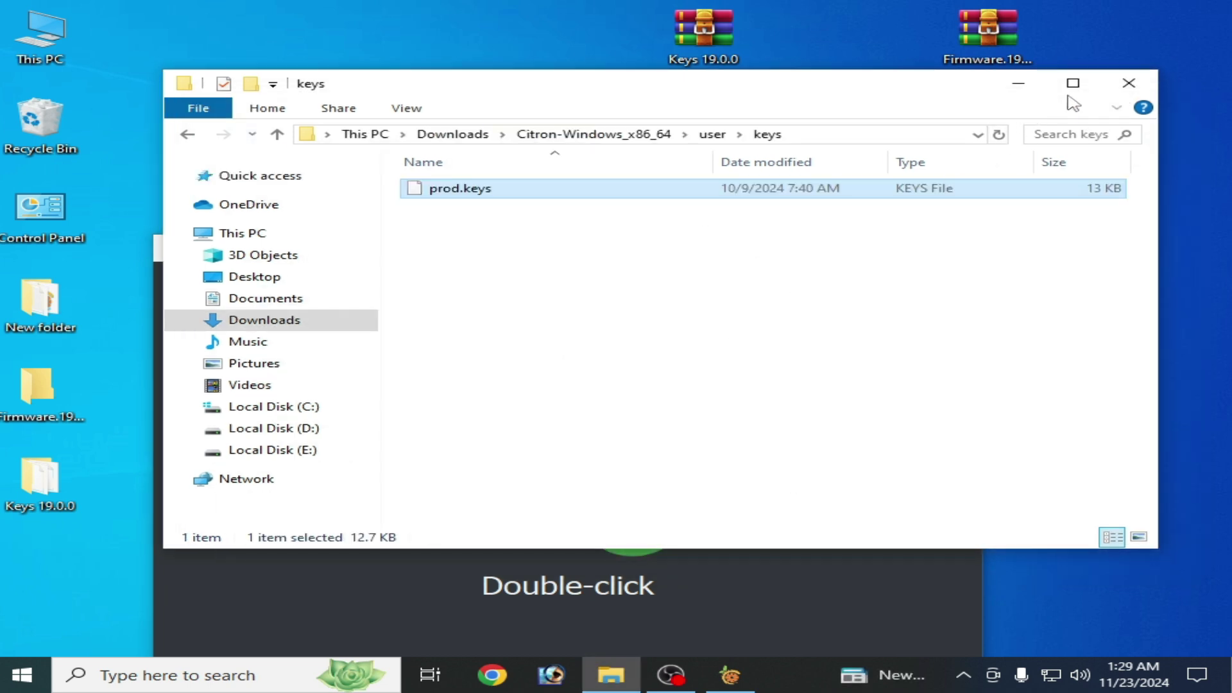
pyautogui.click(1129, 83)
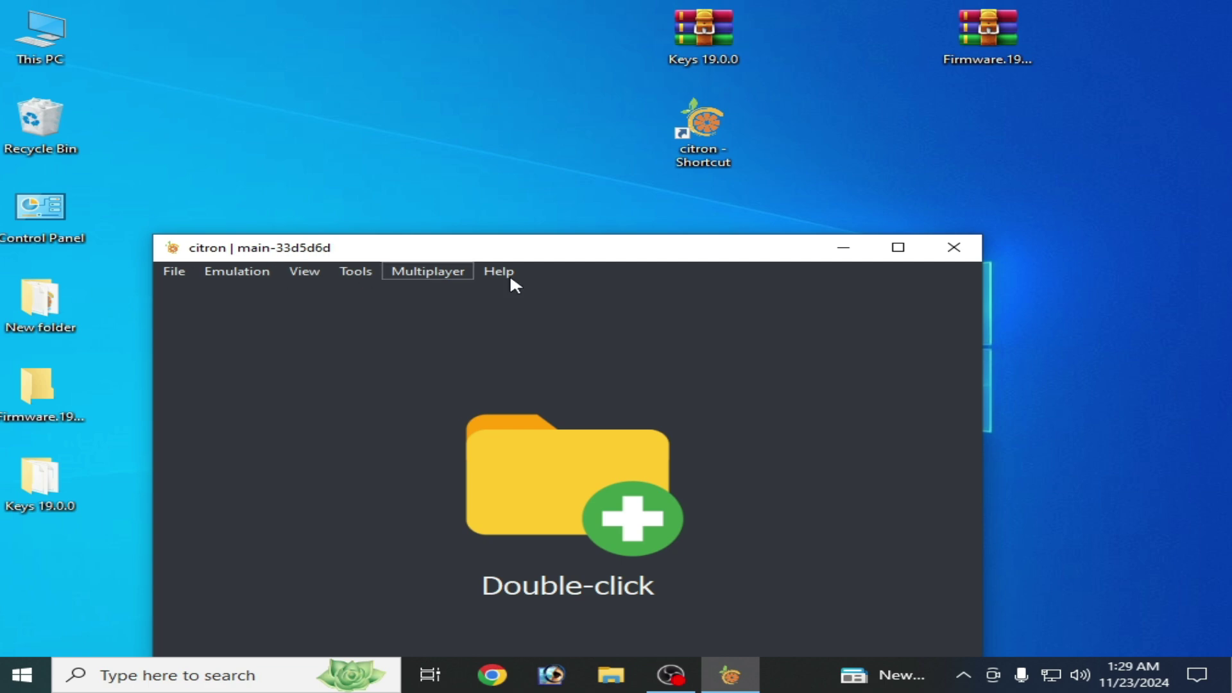
# Step: Close the Citron emulator and relaunch it from its desktop shortcut
pyautogui.click(956, 248)
pyautogui.rightClick(681, 134)
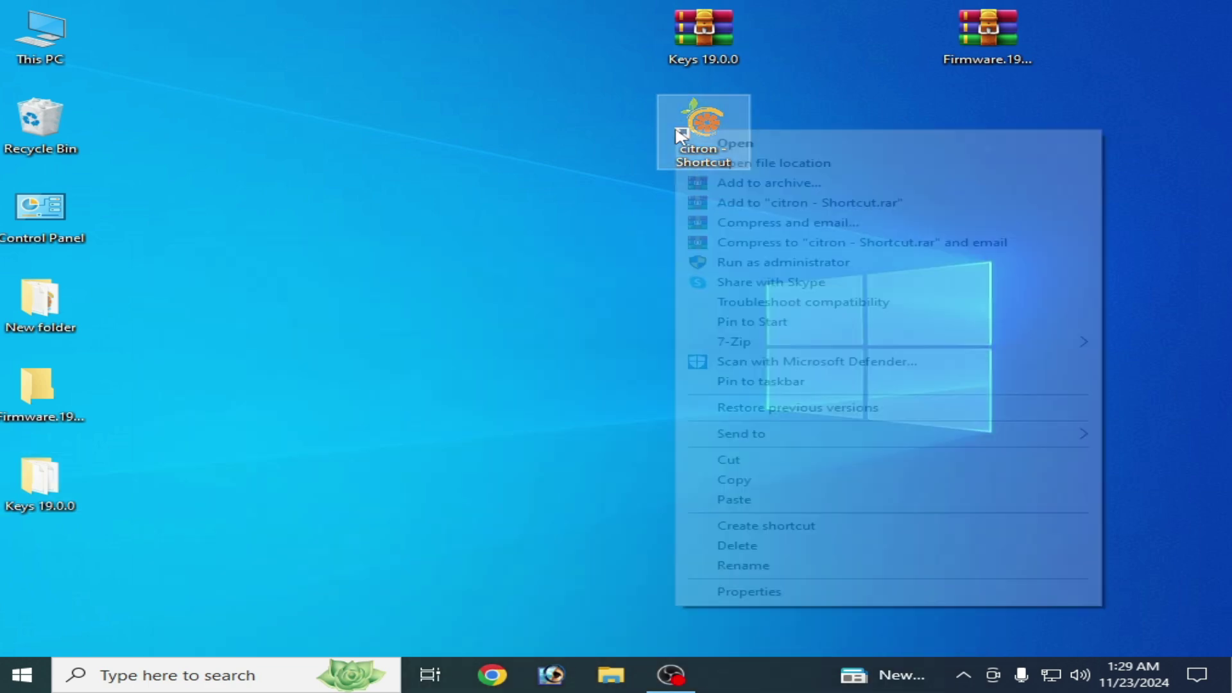
pyautogui.click(721, 138)
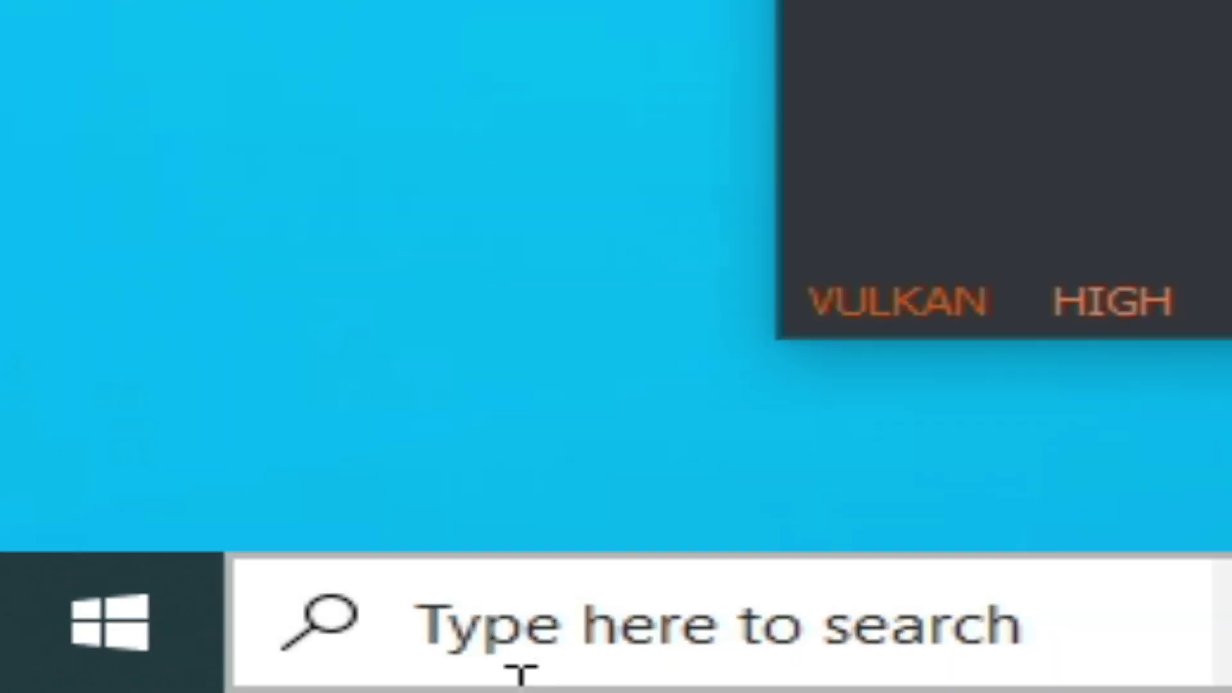
# Step: Search Windows for 'task' and start Task Manager from the results
pyautogui.click(631, 661)
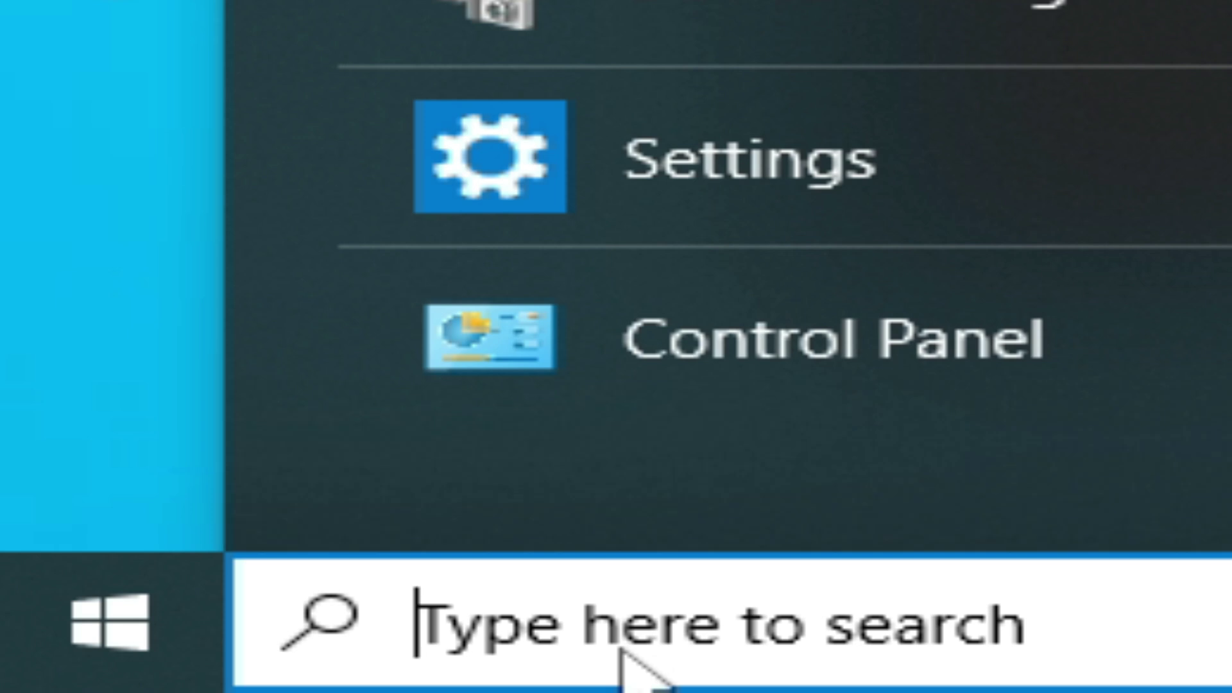
pyautogui.write('task')
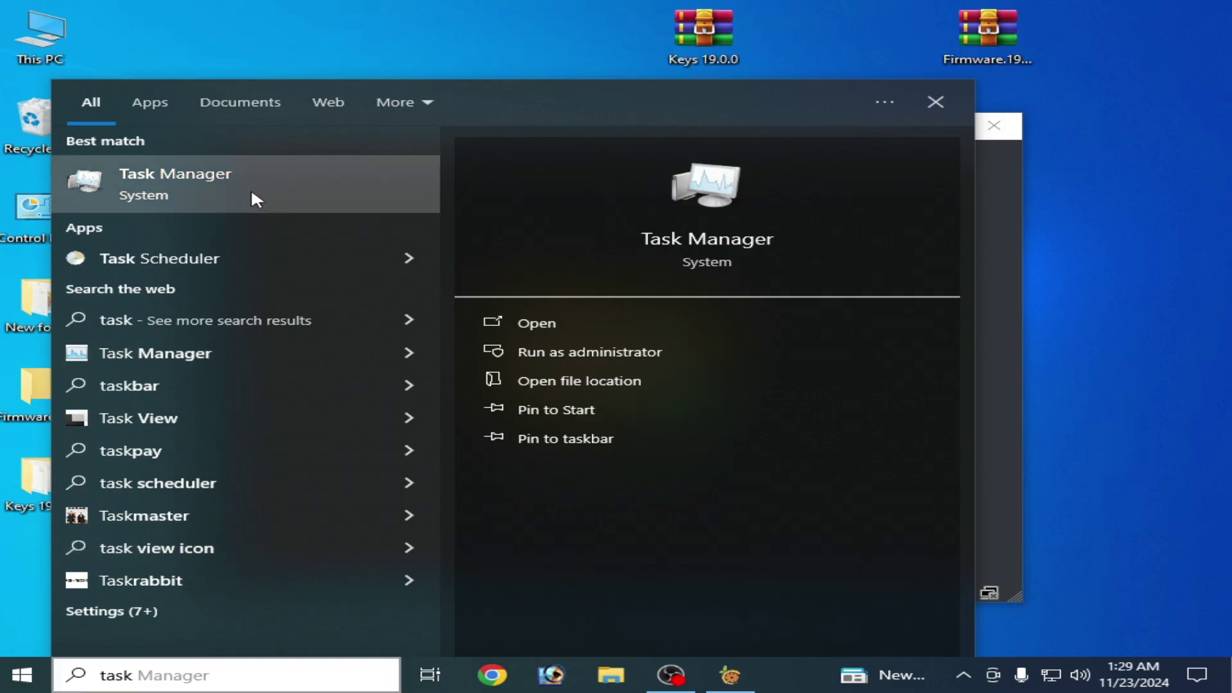
pyautogui.click(252, 187)
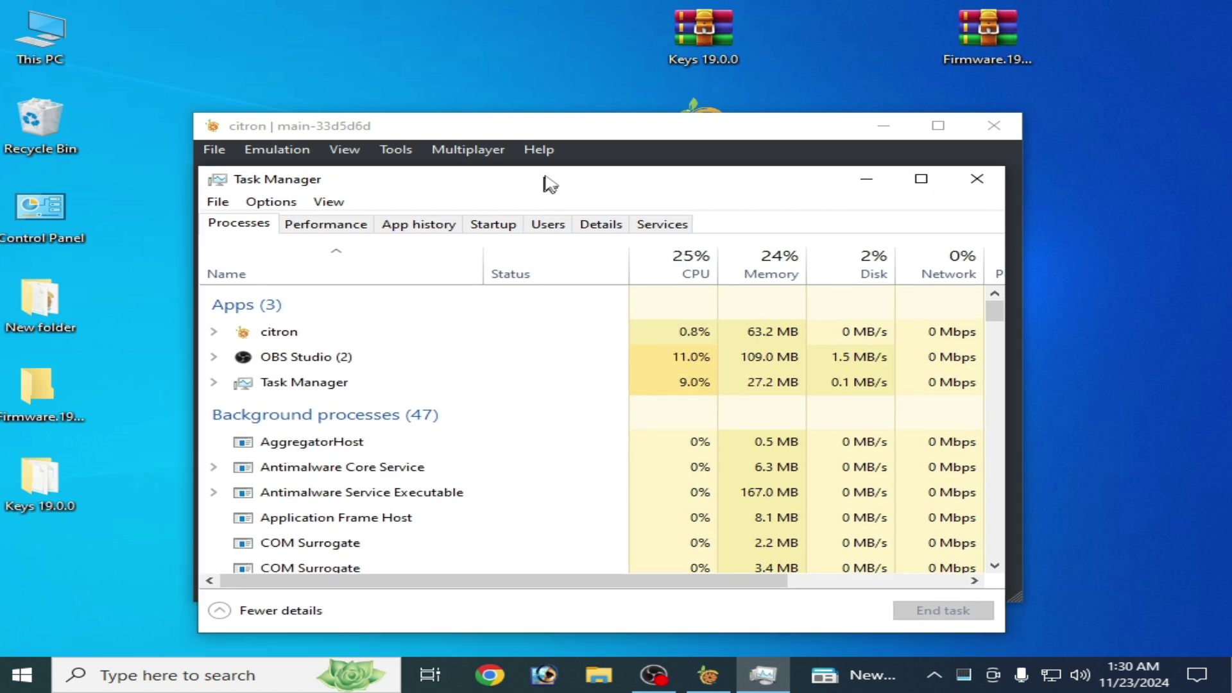
# Step: Jump from the citron app entry to citron.exe in the Details list
pyautogui.rightClick(299, 326)
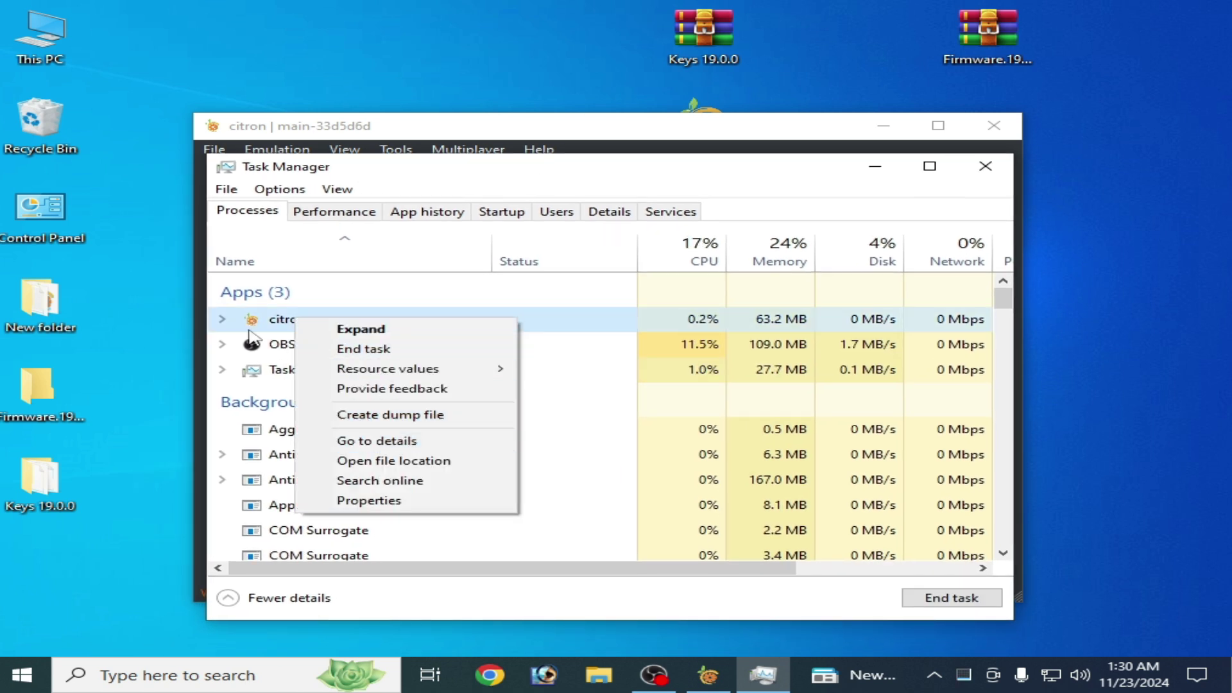
pyautogui.click(225, 319)
pyautogui.rightClick(307, 347)
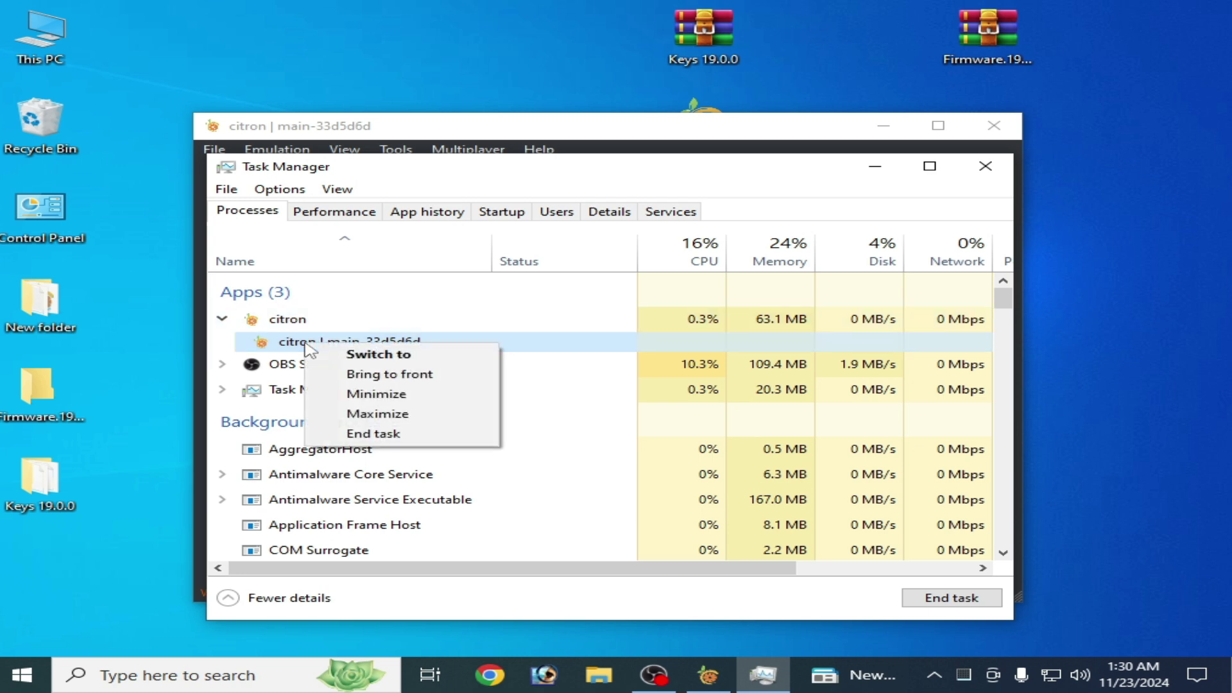
pyautogui.press('Escape')
pyautogui.rightClick(277, 322)
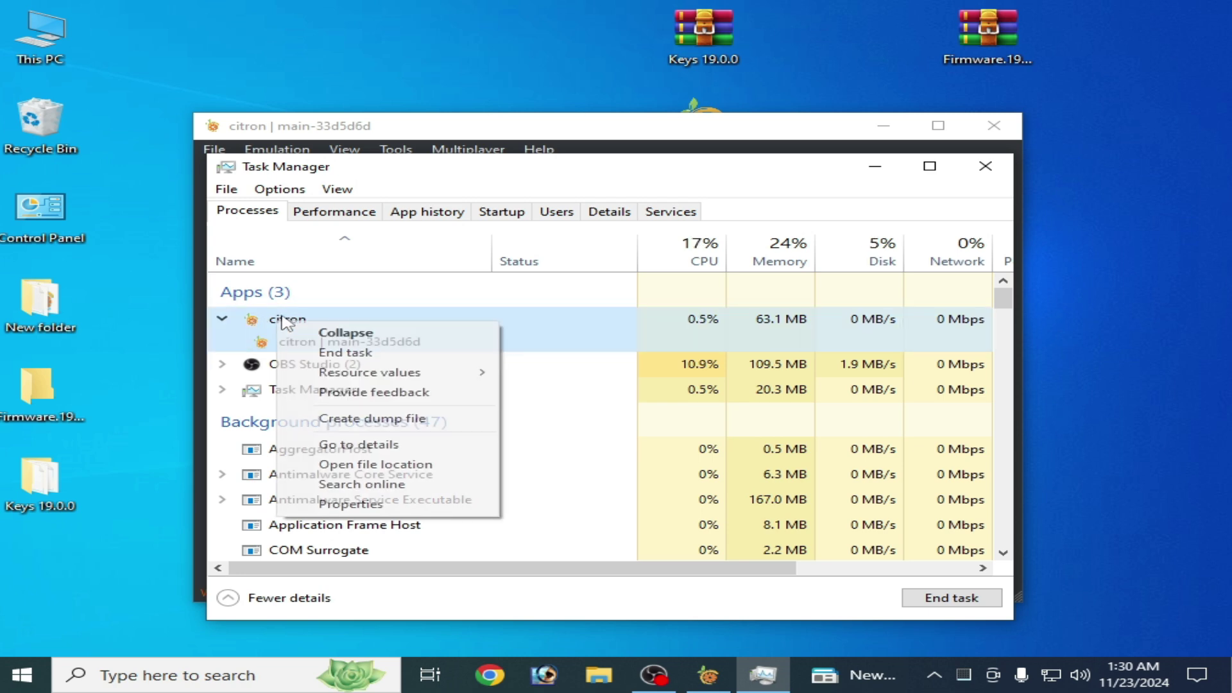
pyautogui.press('Escape')
pyautogui.rightClick(276, 319)
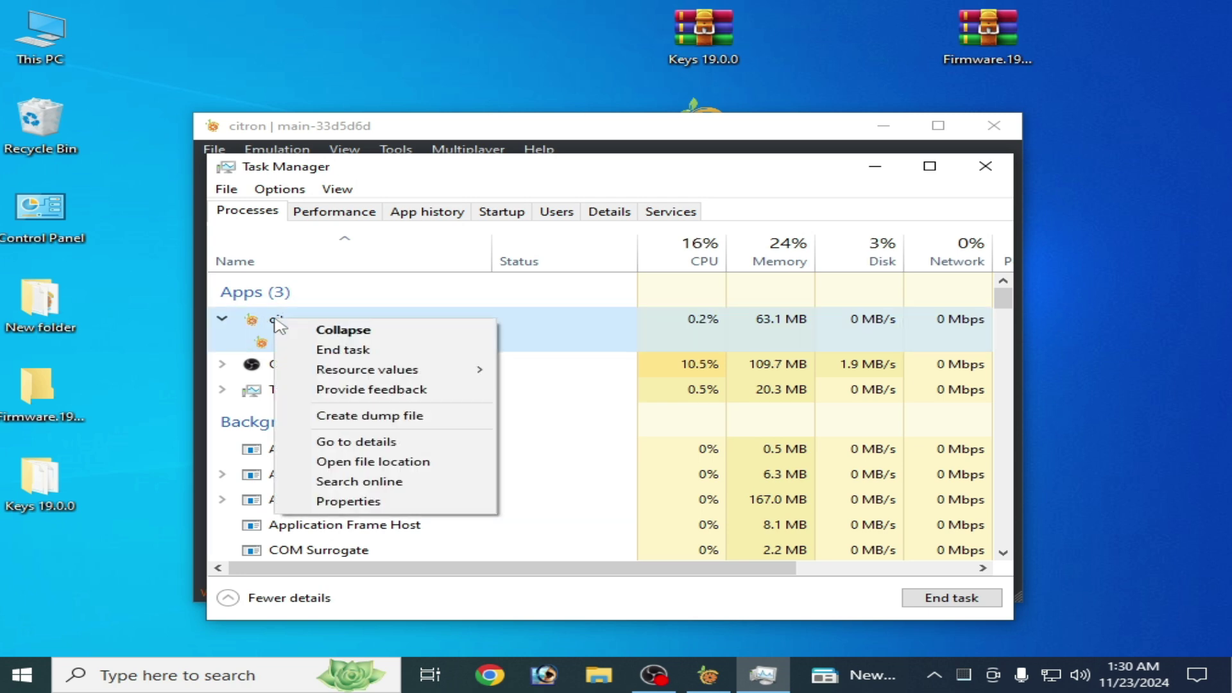
pyautogui.click(347, 442)
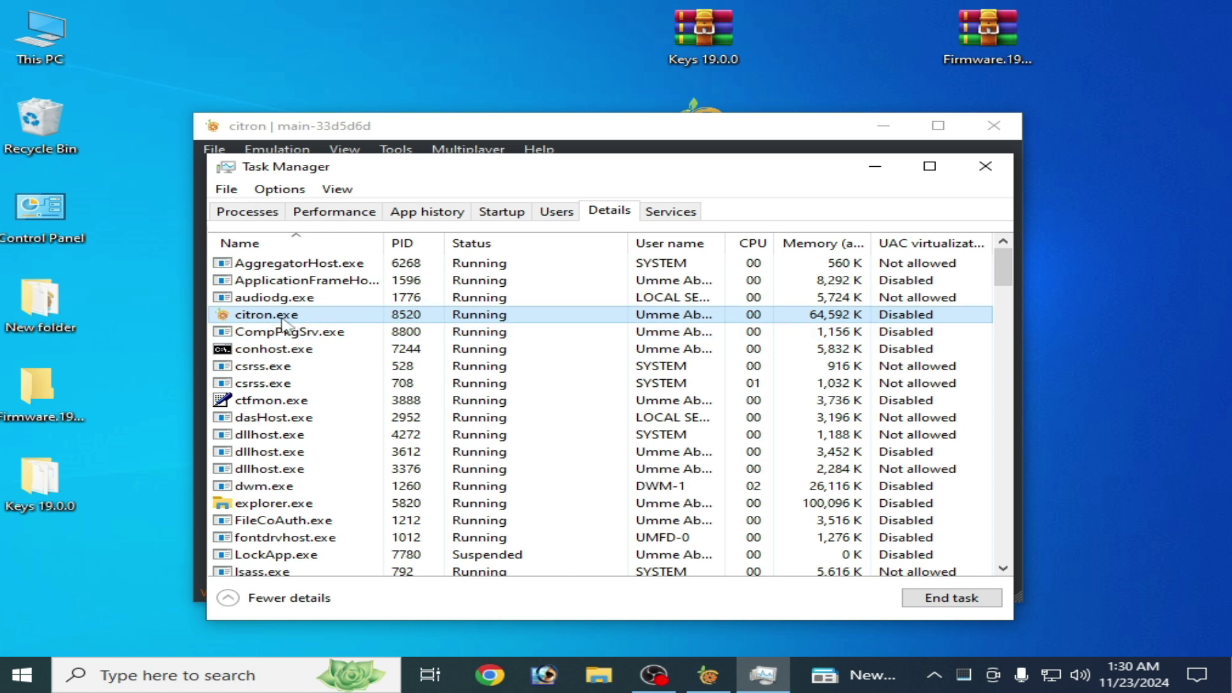
# Step: Set citron.exe's priority to High and confirm the change
pyautogui.rightClick(279, 319)
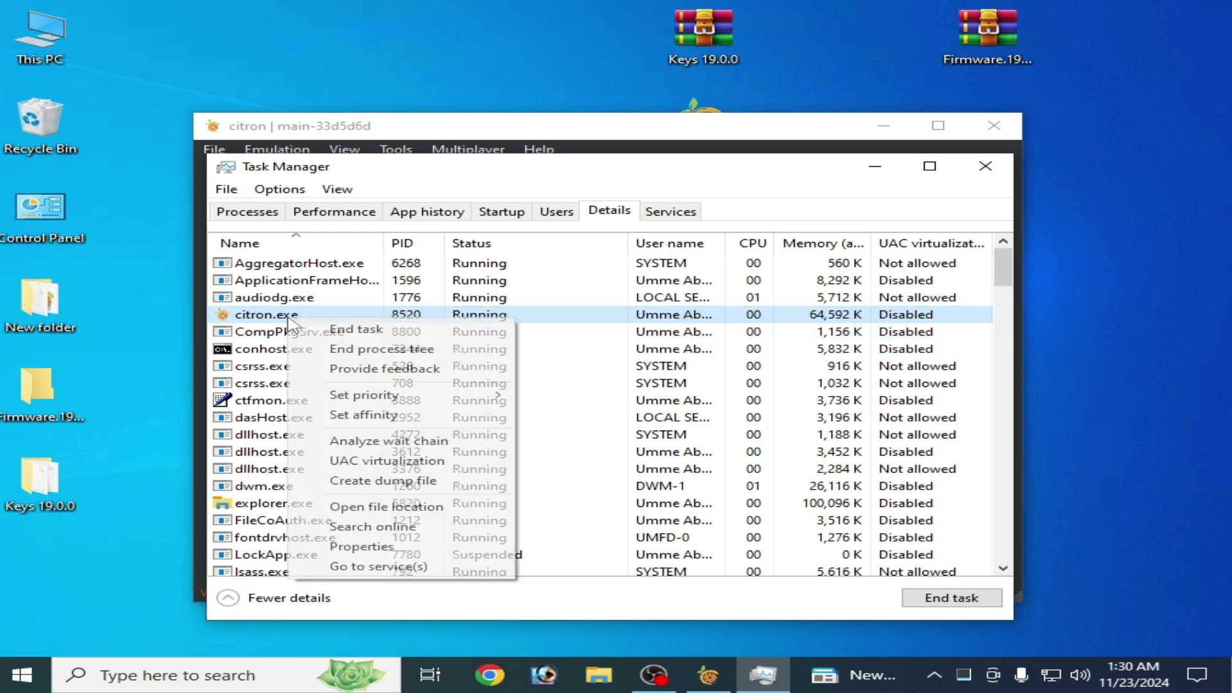
pyautogui.moveTo(378, 399)
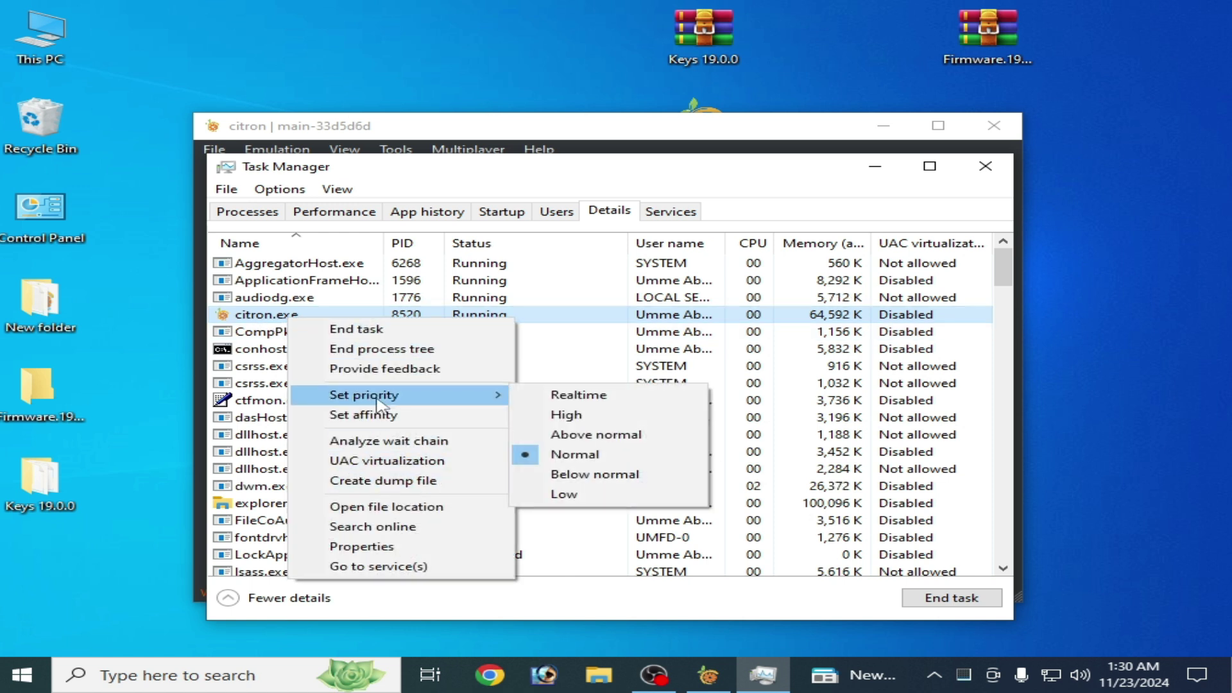
pyautogui.click(565, 416)
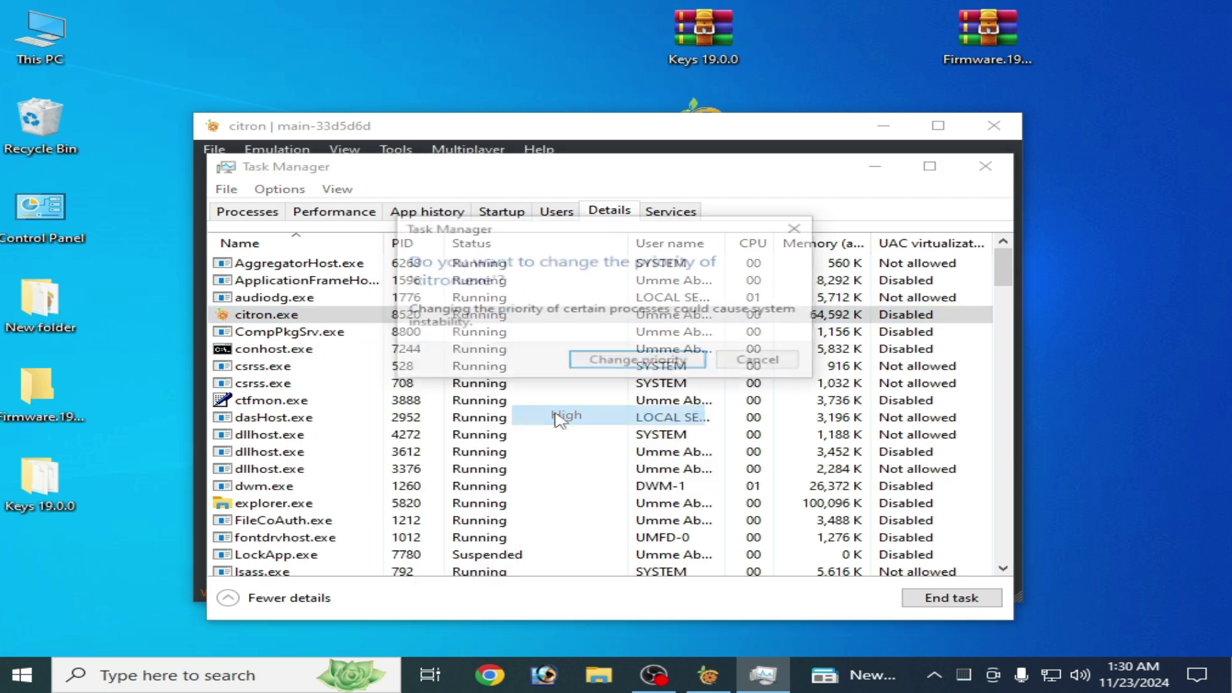
pyautogui.click(602, 363)
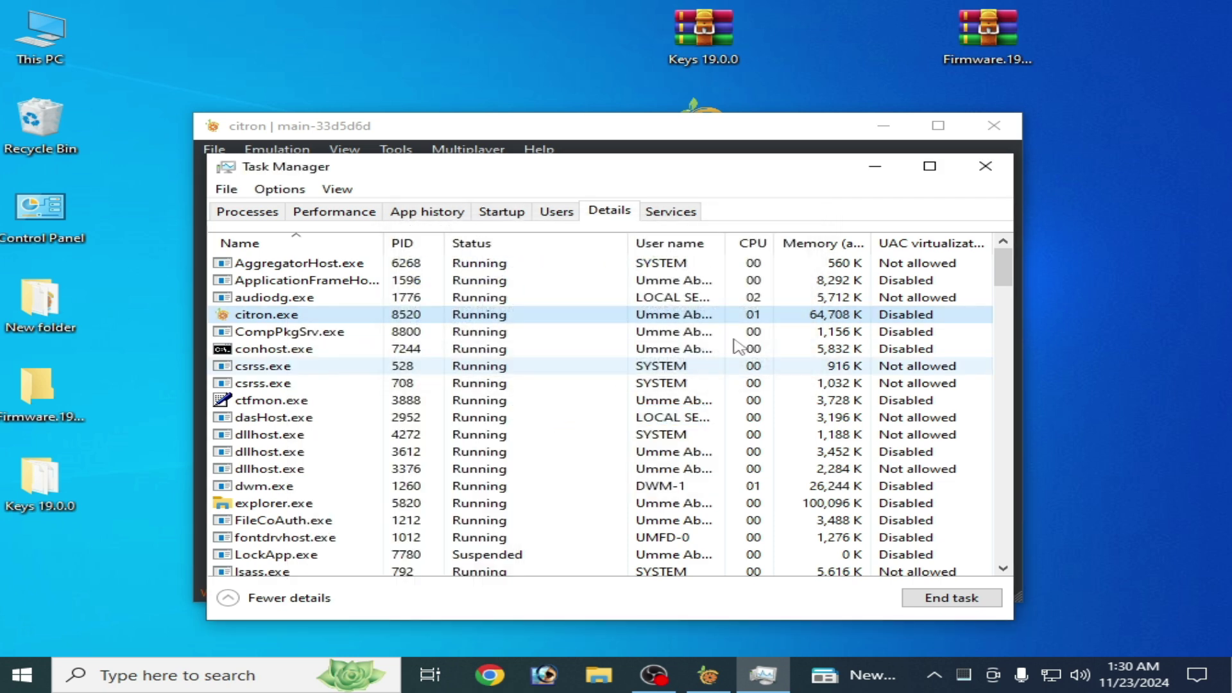
# Step: Hide Task Manager, close Citron, and relaunch Citron from its desktop shortcut
pyautogui.click(868, 171)
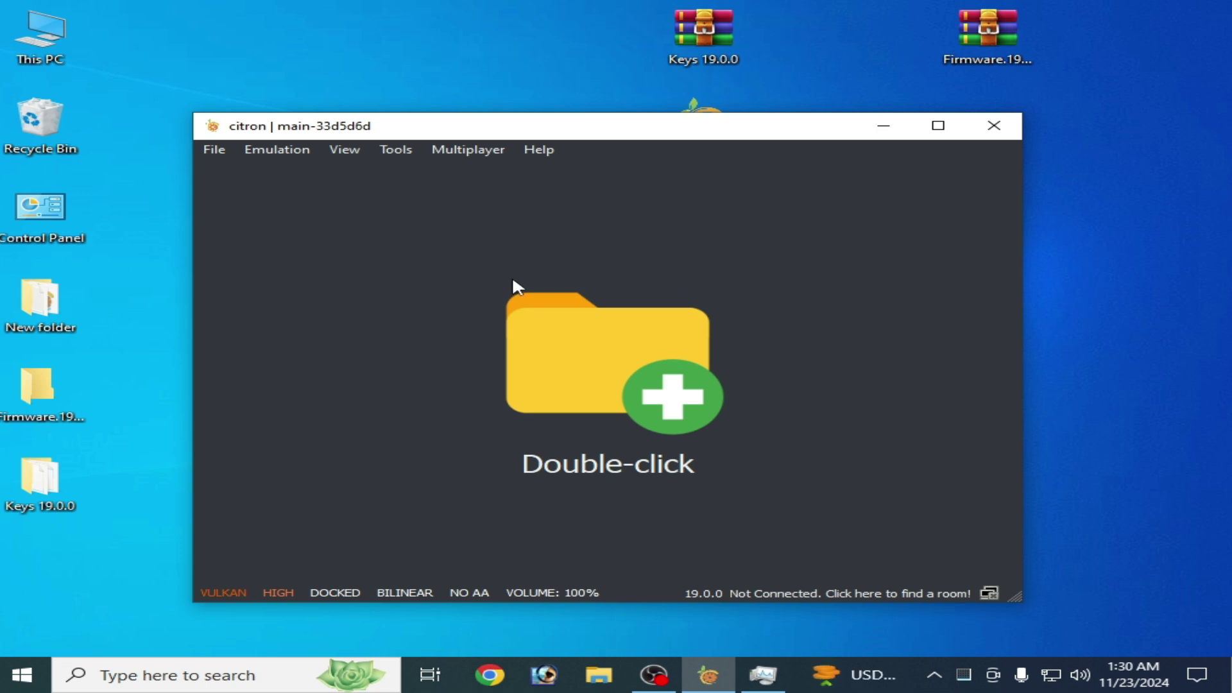
pyautogui.click(988, 128)
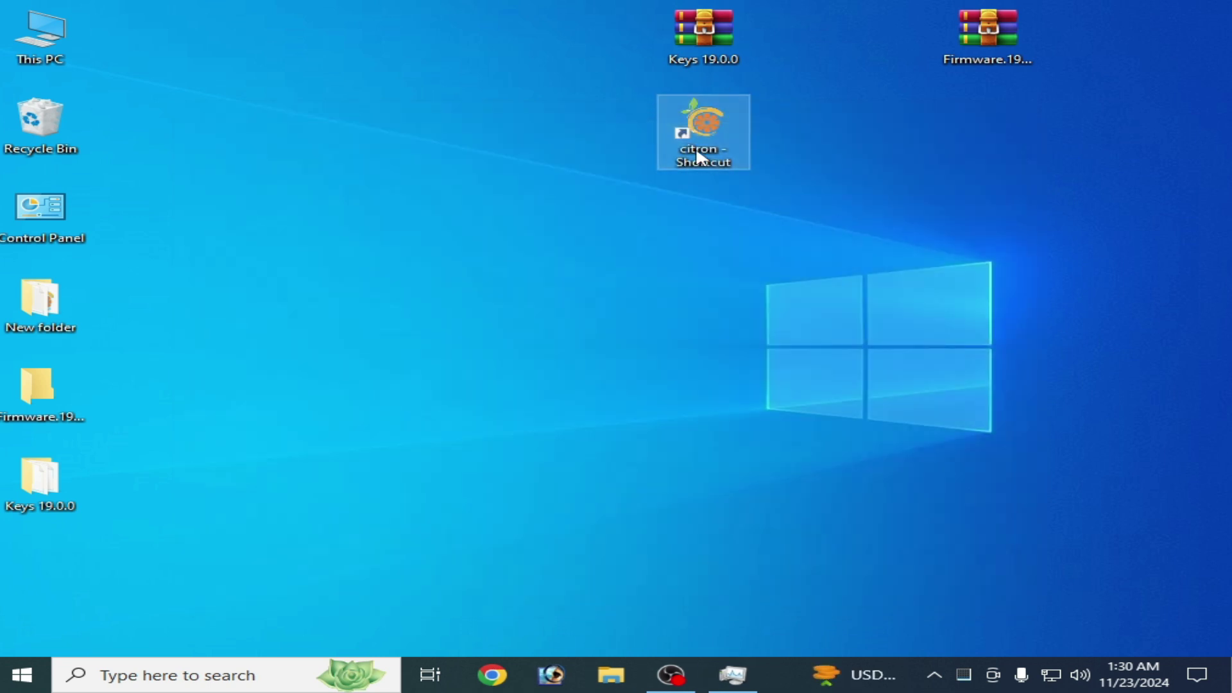
pyautogui.rightClick(693, 128)
pyautogui.click(713, 134)
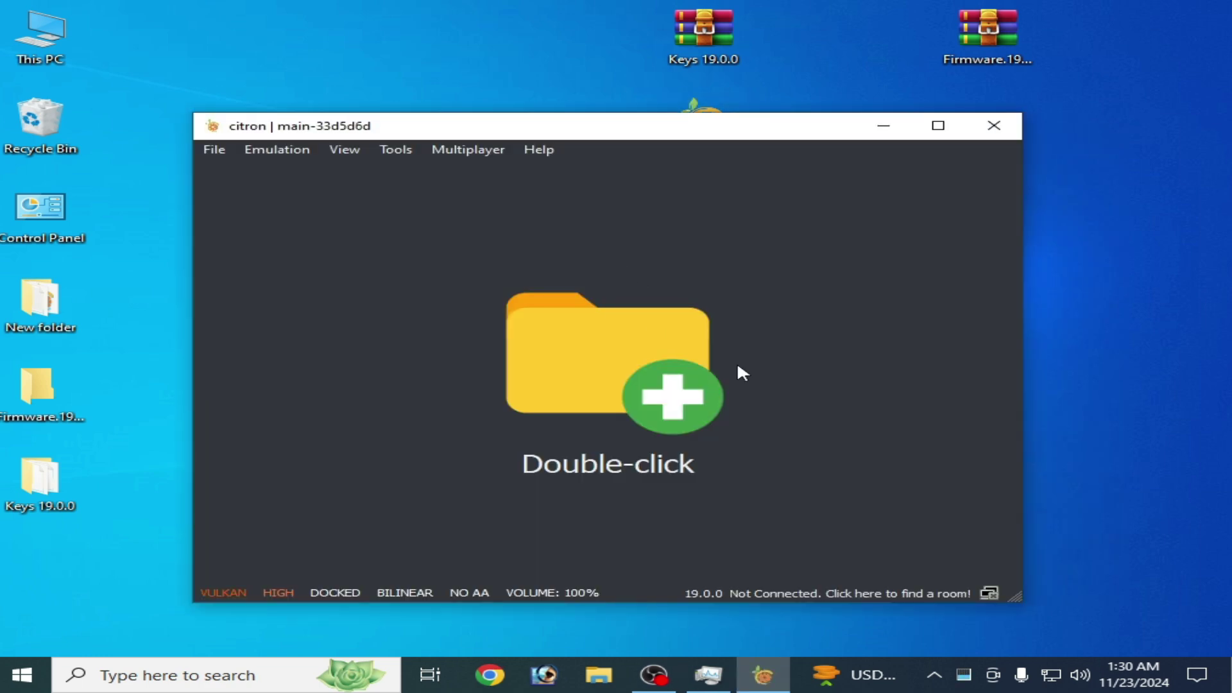
# Step: Locate the relaunched citron.exe in Task Manager's Details list
pyautogui.click(708, 674)
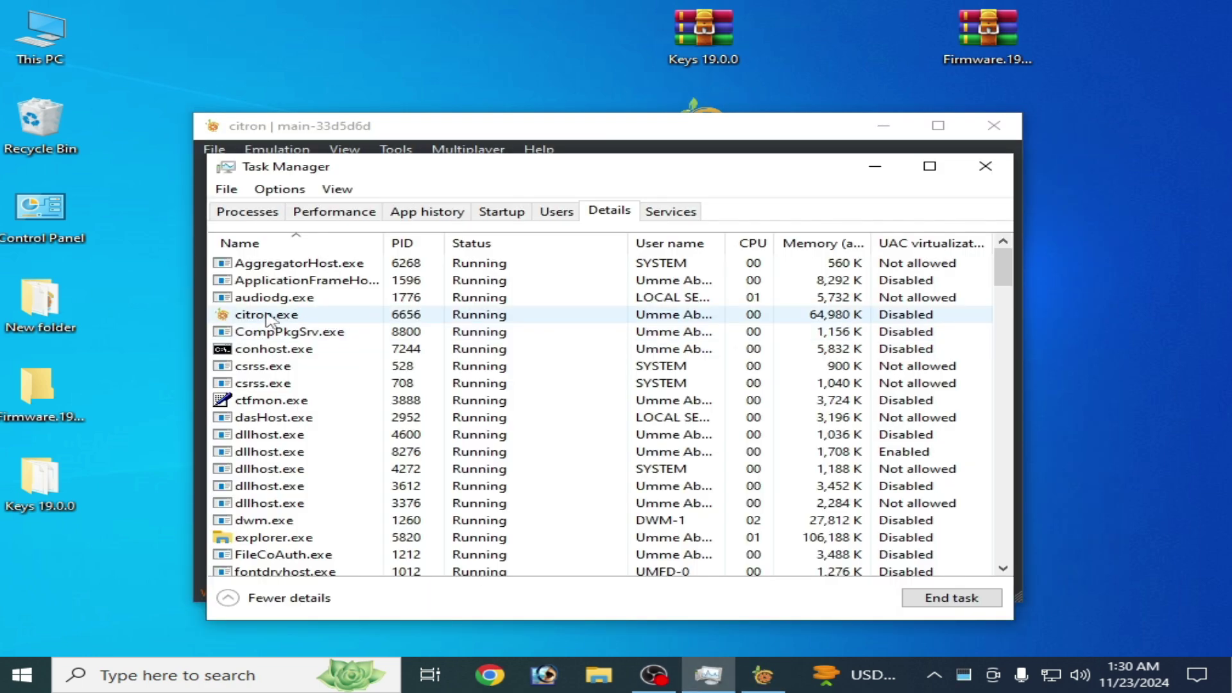
pyautogui.click(273, 214)
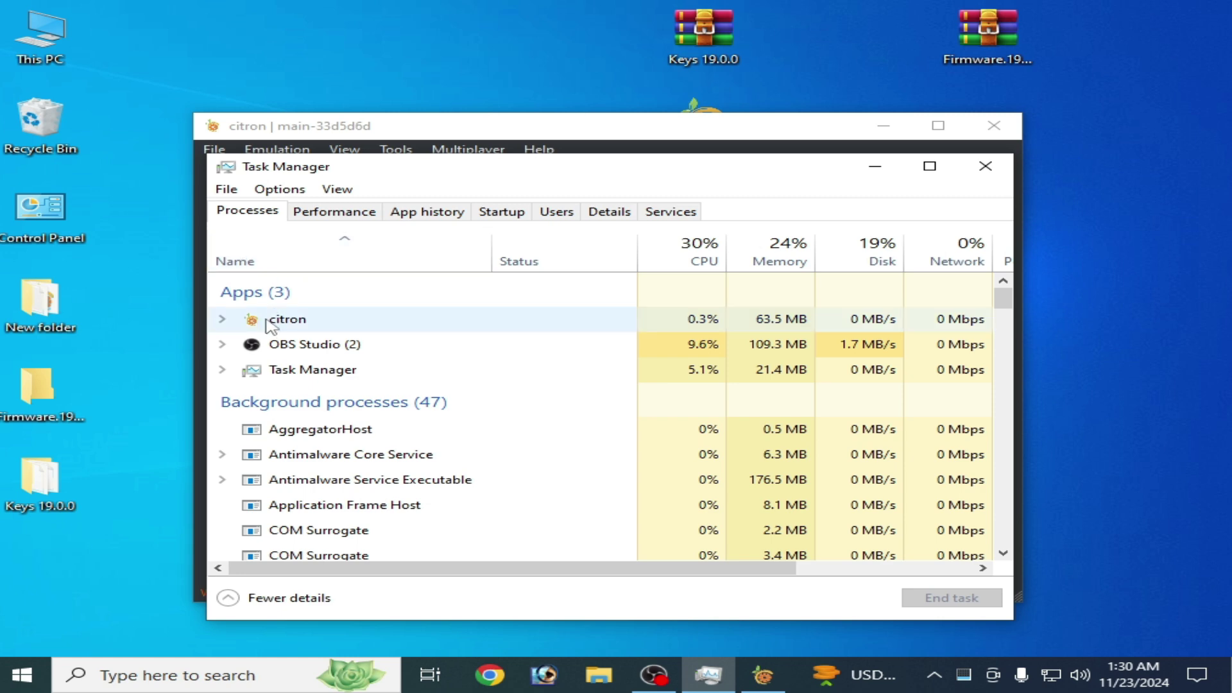
pyautogui.rightClick(271, 325)
pyautogui.click(345, 441)
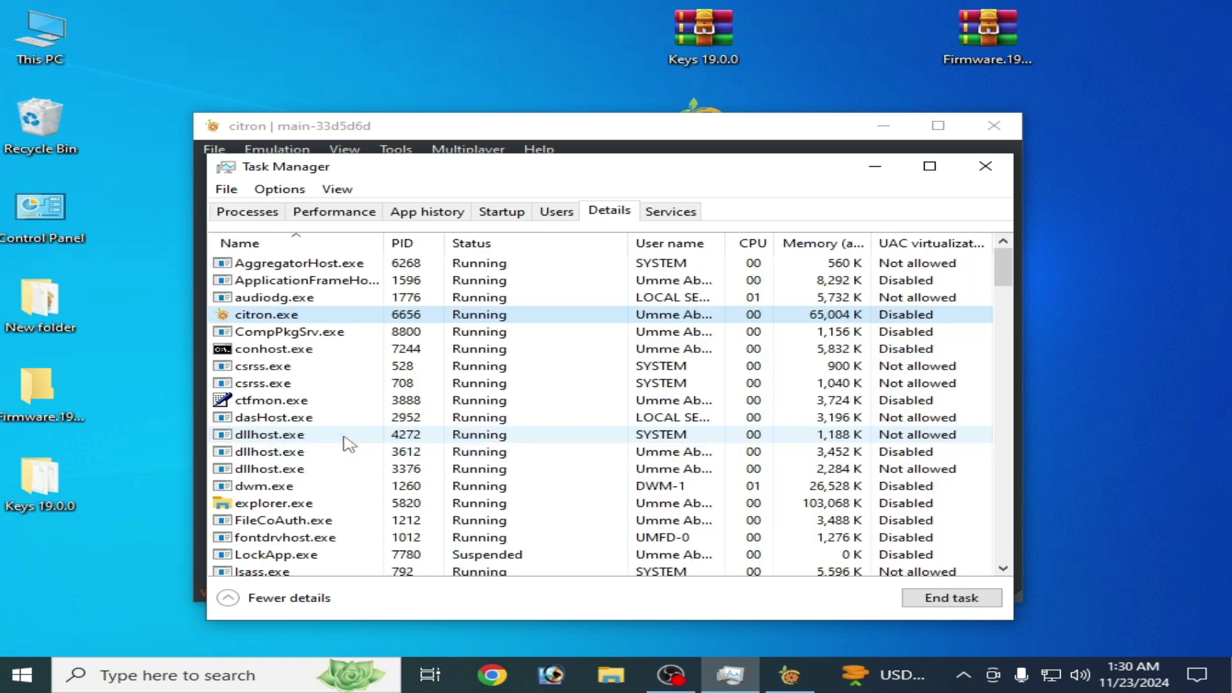
pyautogui.click(244, 211)
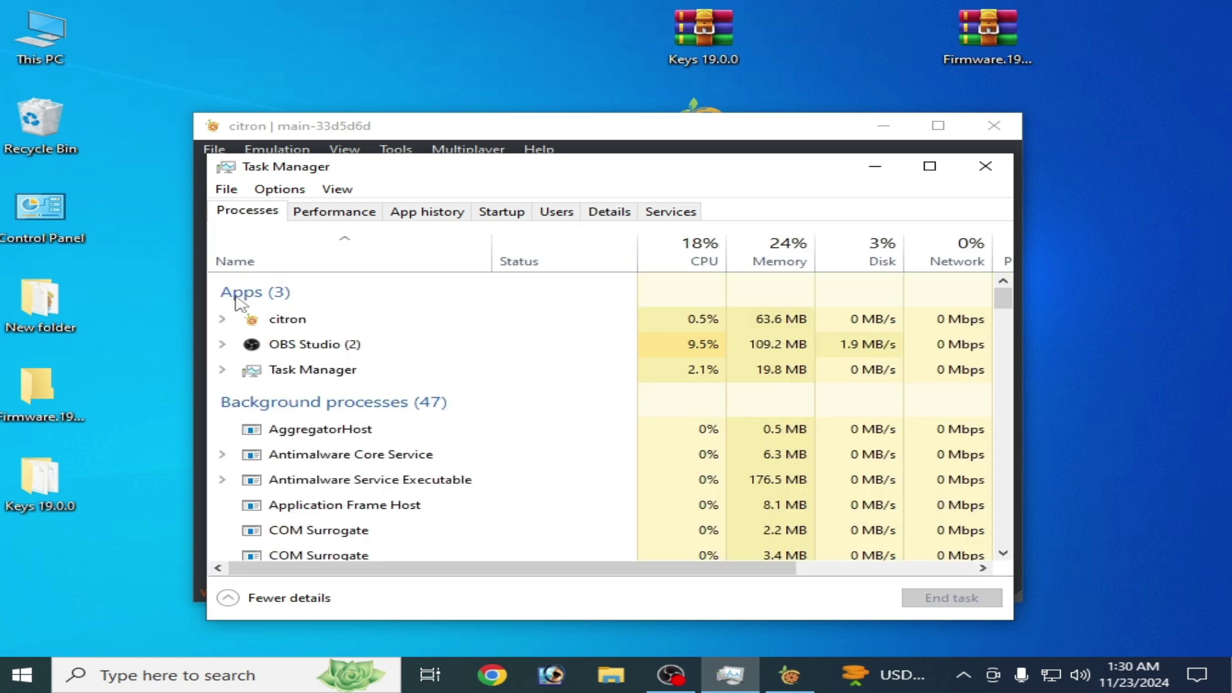
pyautogui.click(244, 319)
pyautogui.click(222, 318)
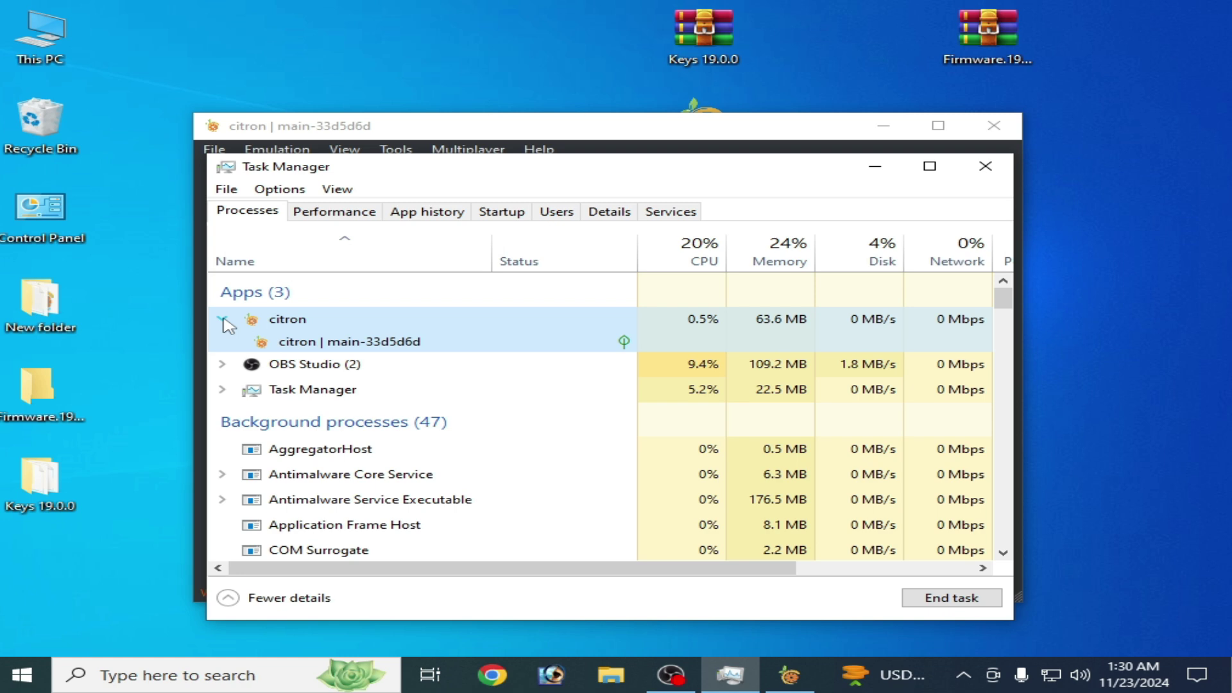
pyautogui.rightClick(329, 347)
pyautogui.rightClick(296, 321)
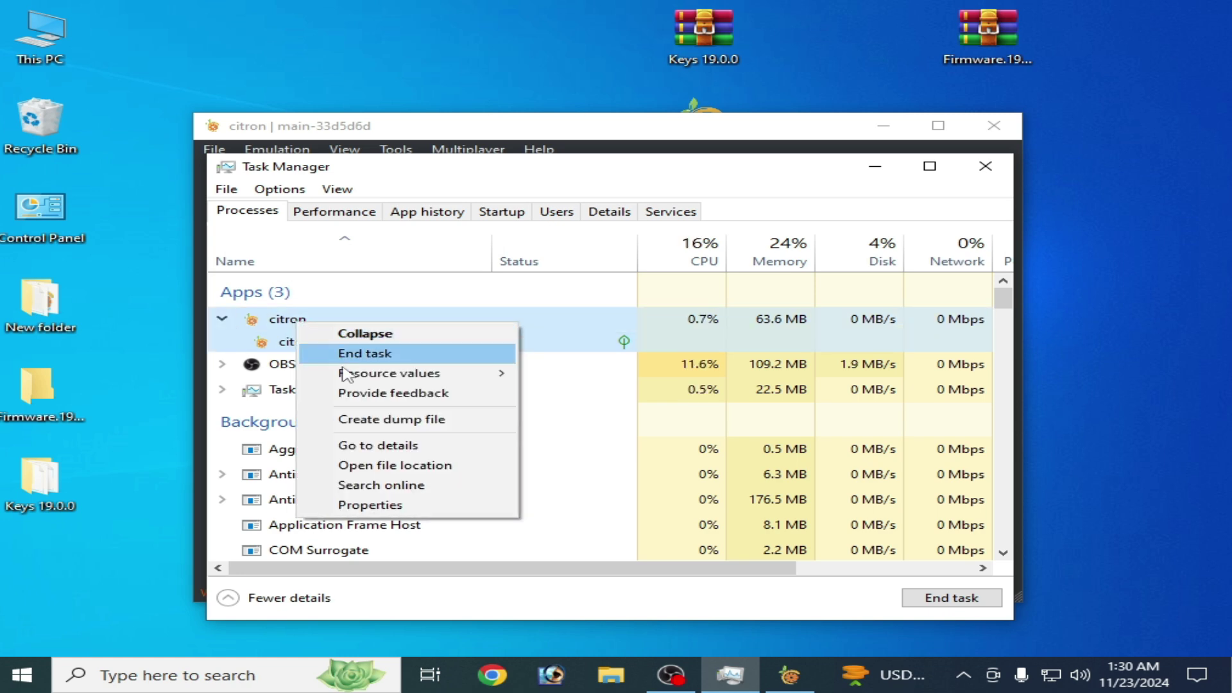
pyautogui.click(379, 445)
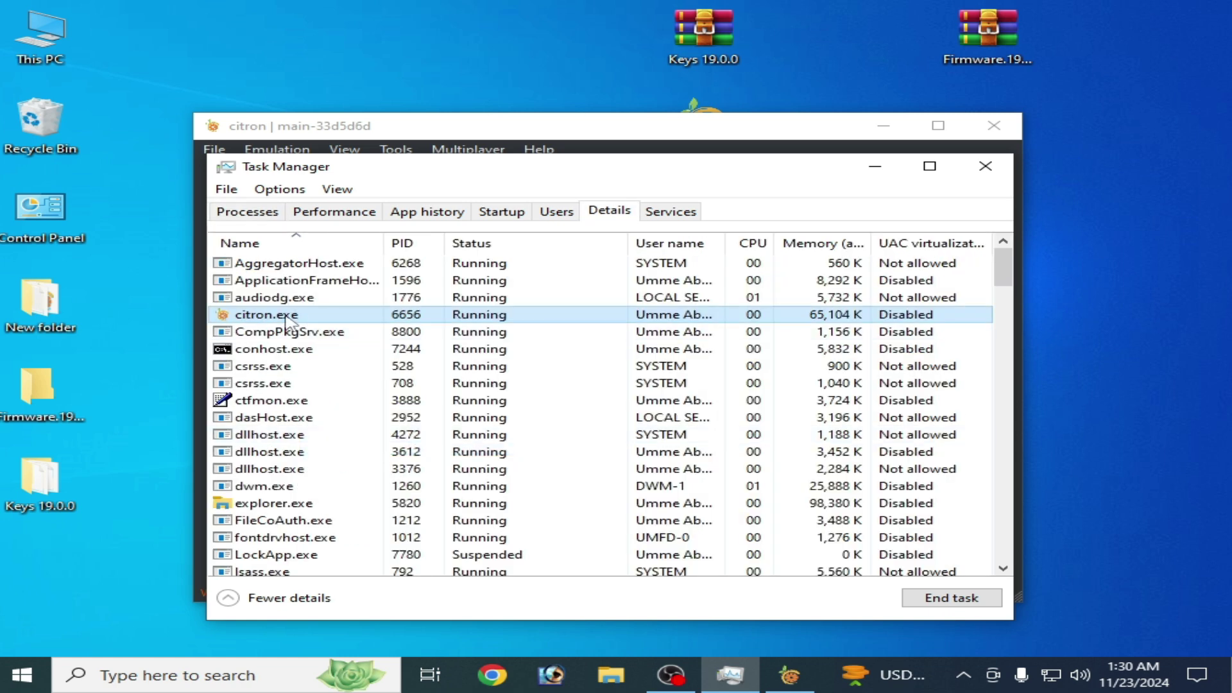
# Step: Raise citron.exe to High priority, confirm it, and bring Citron's window forward
pyautogui.rightClick(287, 321)
pyautogui.moveTo(462, 395)
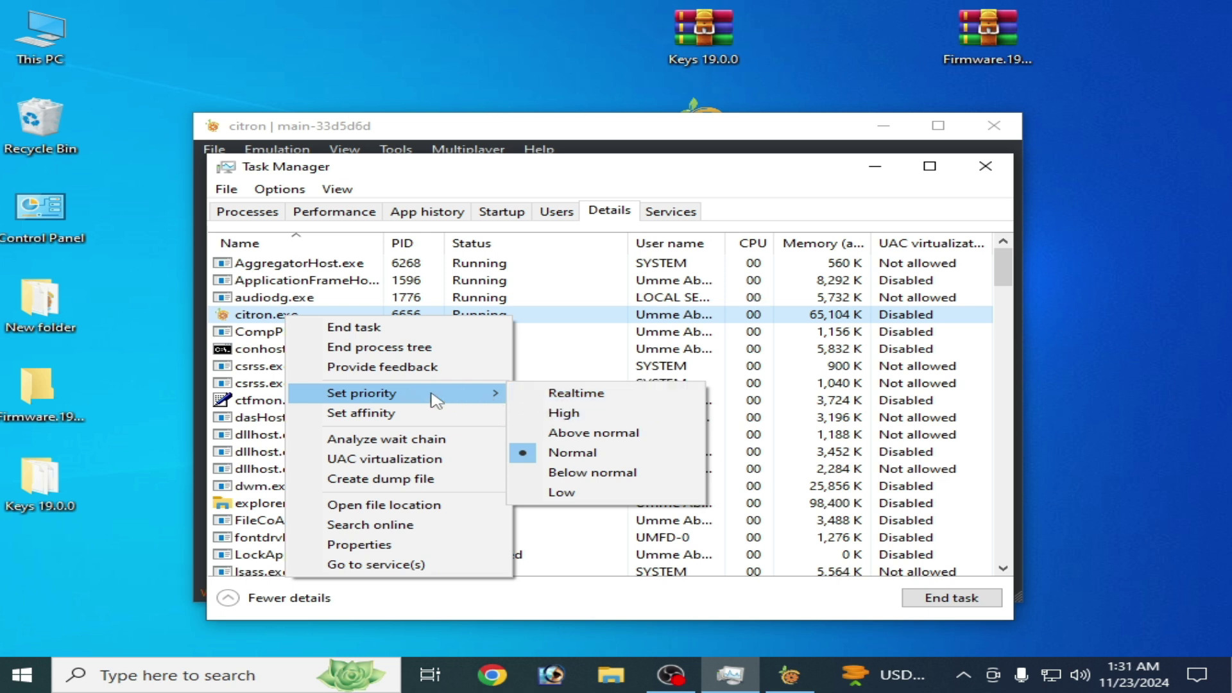
pyautogui.click(550, 416)
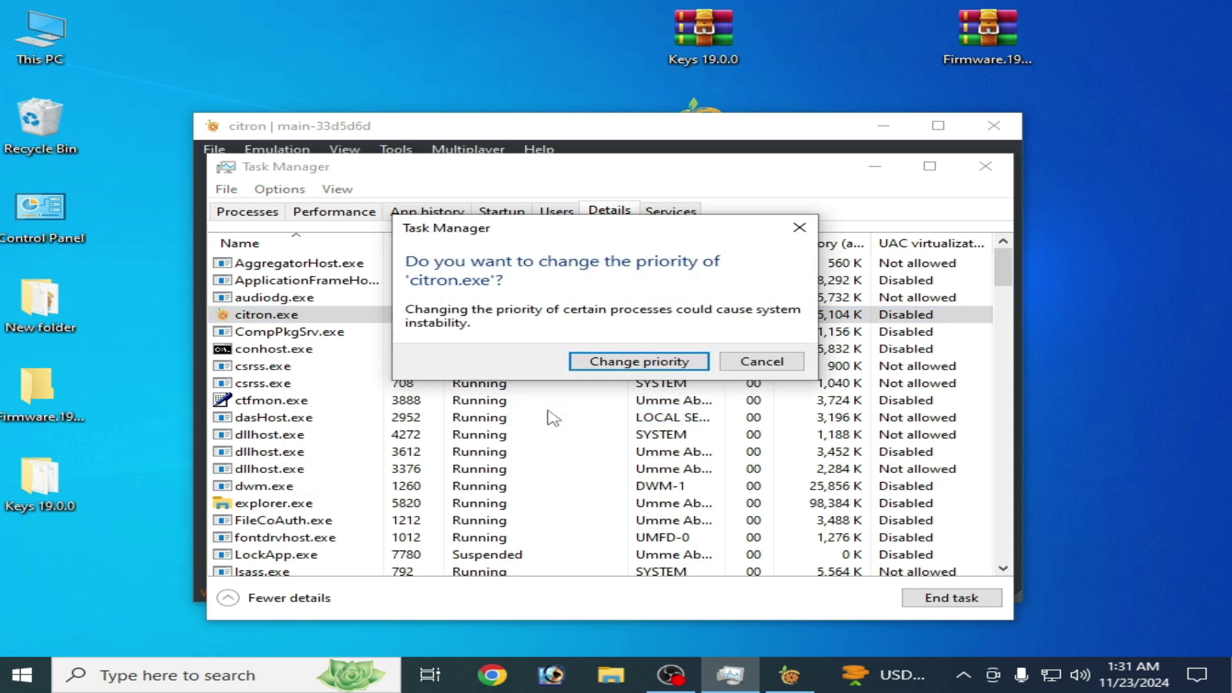
pyautogui.click(635, 359)
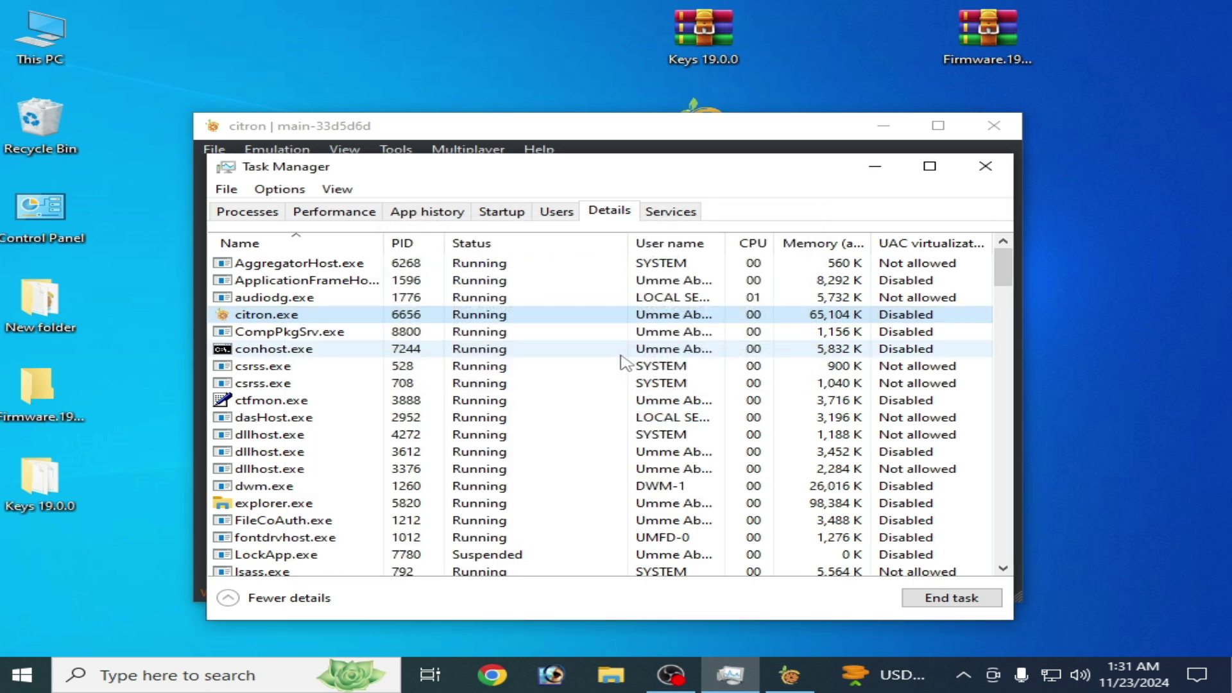
pyautogui.click(578, 132)
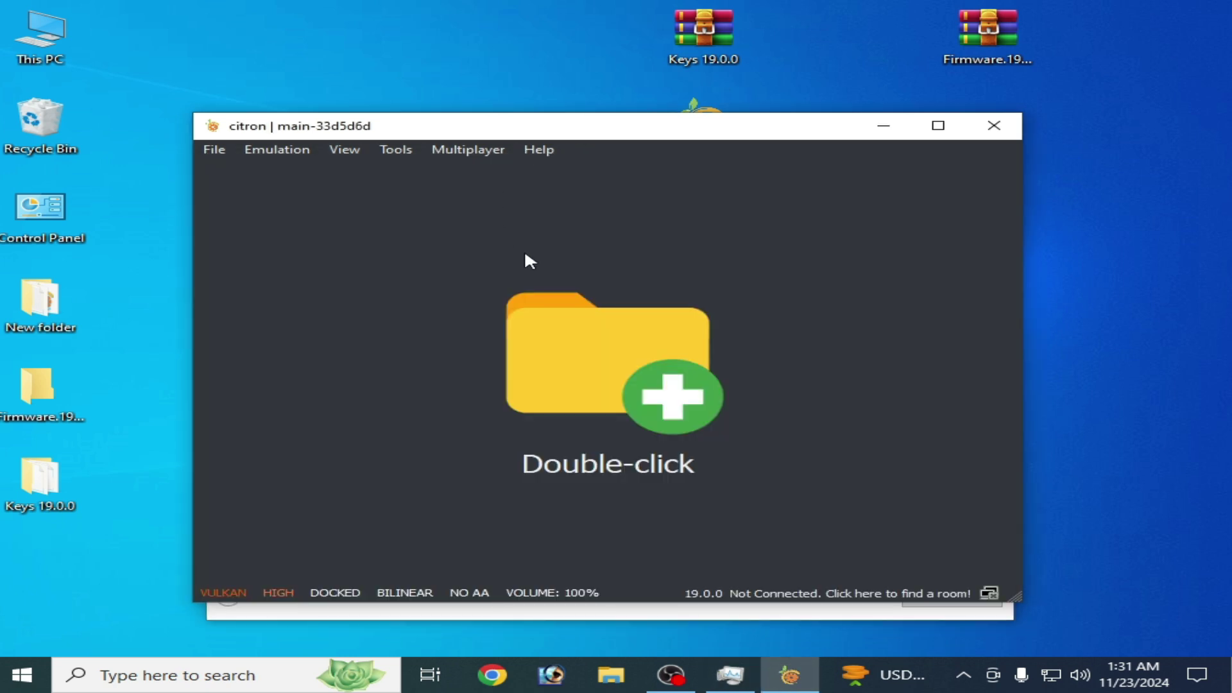
# Step: Rearrange the Citron and Task Manager windows and check Citron's load-file dialog
pyautogui.moveTo(770, 132); pyautogui.dragTo(684, 257)
pyautogui.click(723, 231)
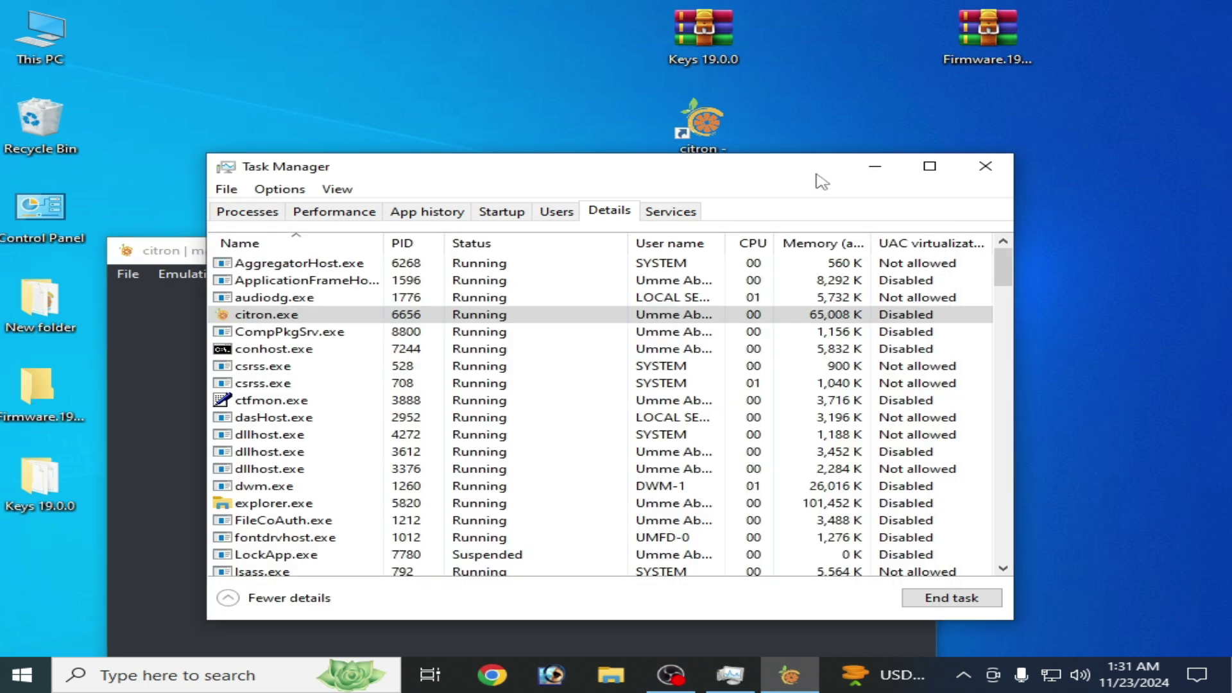
pyautogui.click(874, 166)
pyautogui.moveTo(557, 257); pyautogui.dragTo(585, 160)
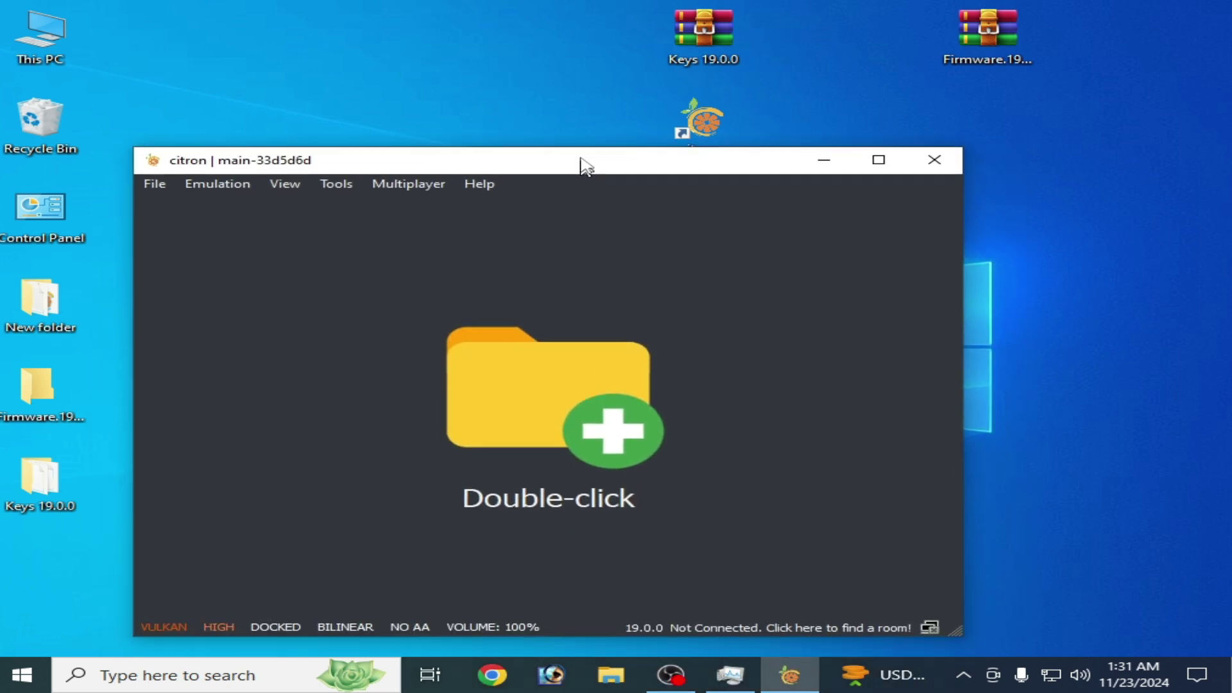
pyautogui.click(157, 174)
pyautogui.click(183, 225)
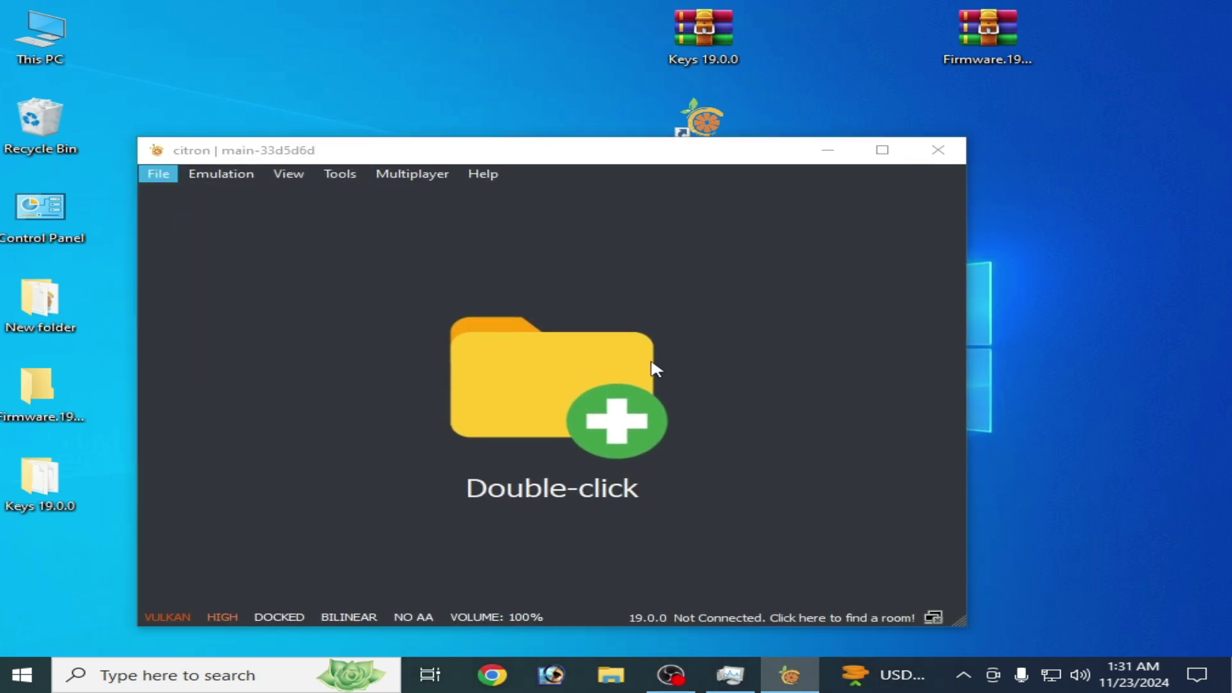
pyautogui.press('Escape')
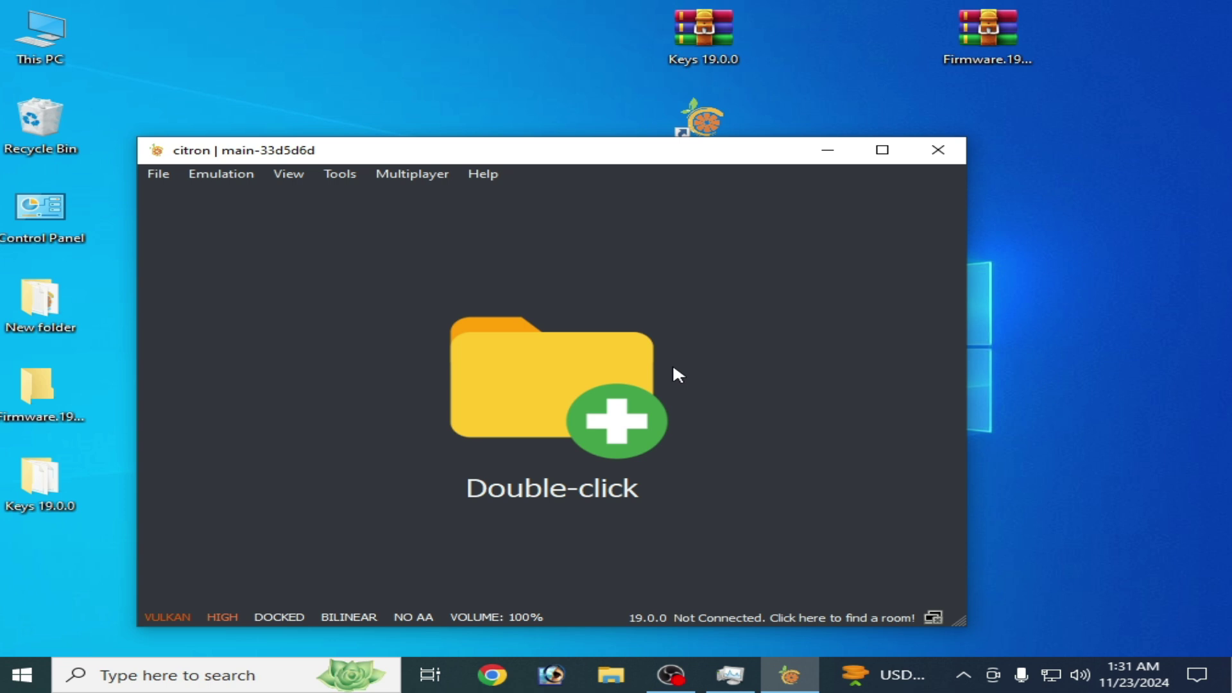
# Step: In NVIDIA Control Panel, select the advanced 3D image settings and go to Manage 3D settings
pyautogui.rightClick(1056, 279)
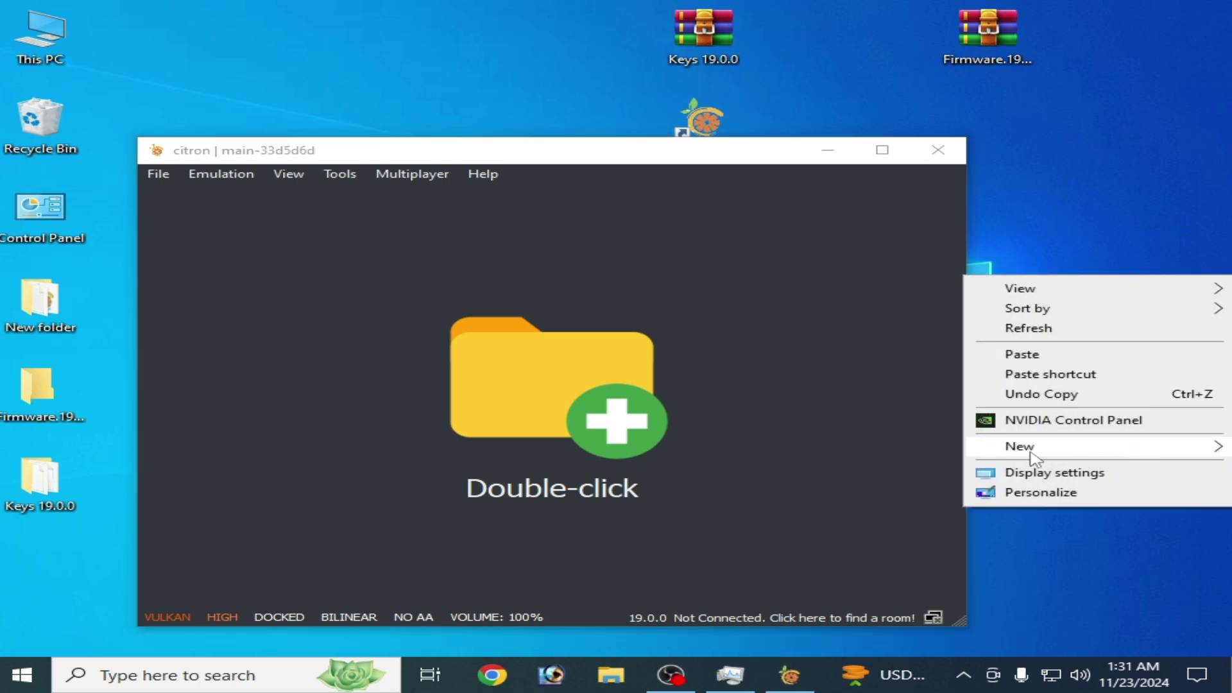
pyautogui.click(1067, 421)
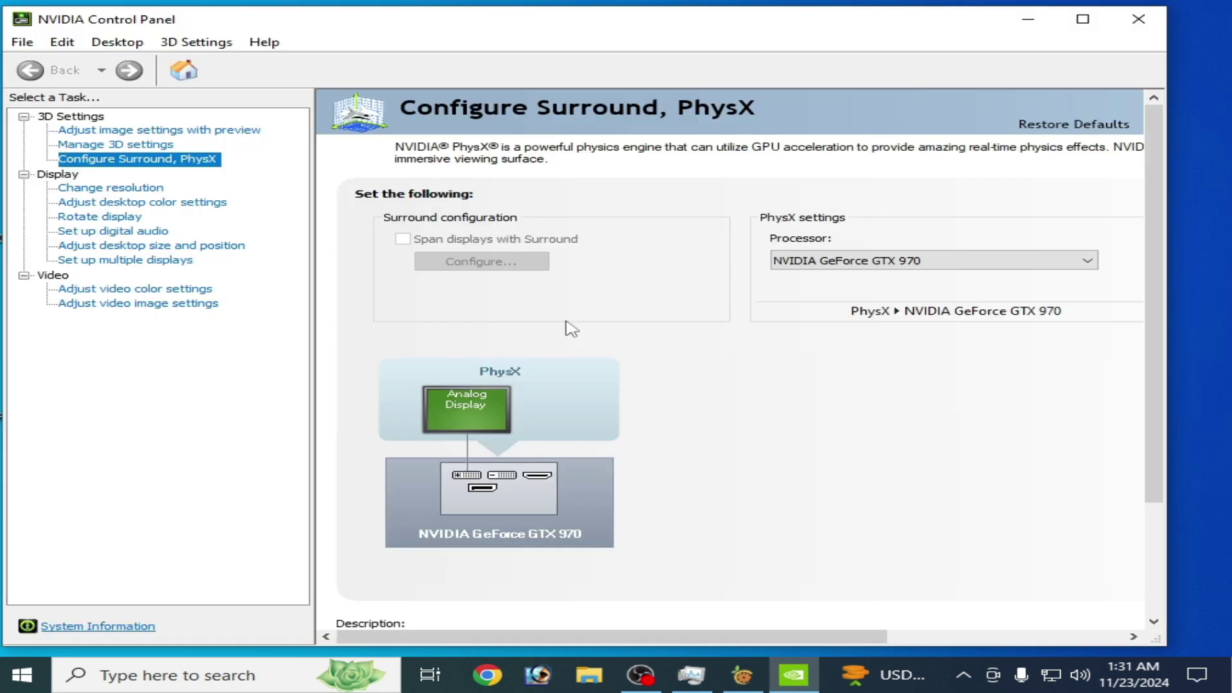
pyautogui.click(162, 130)
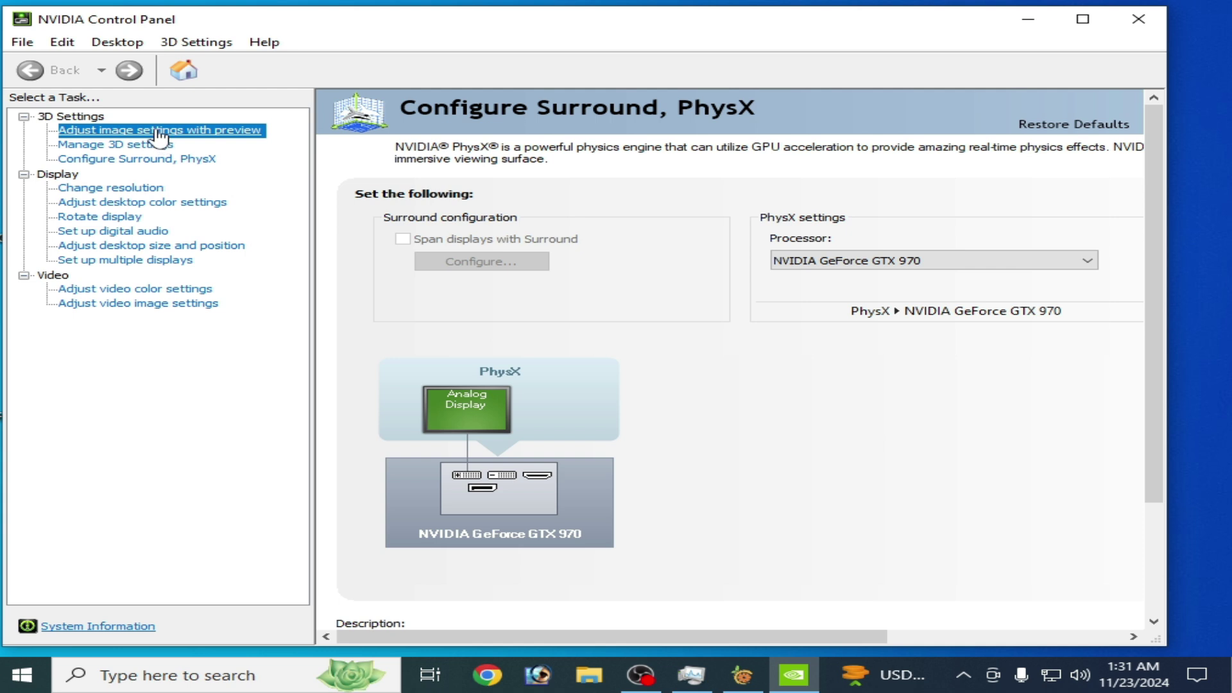
pyautogui.click(618, 456)
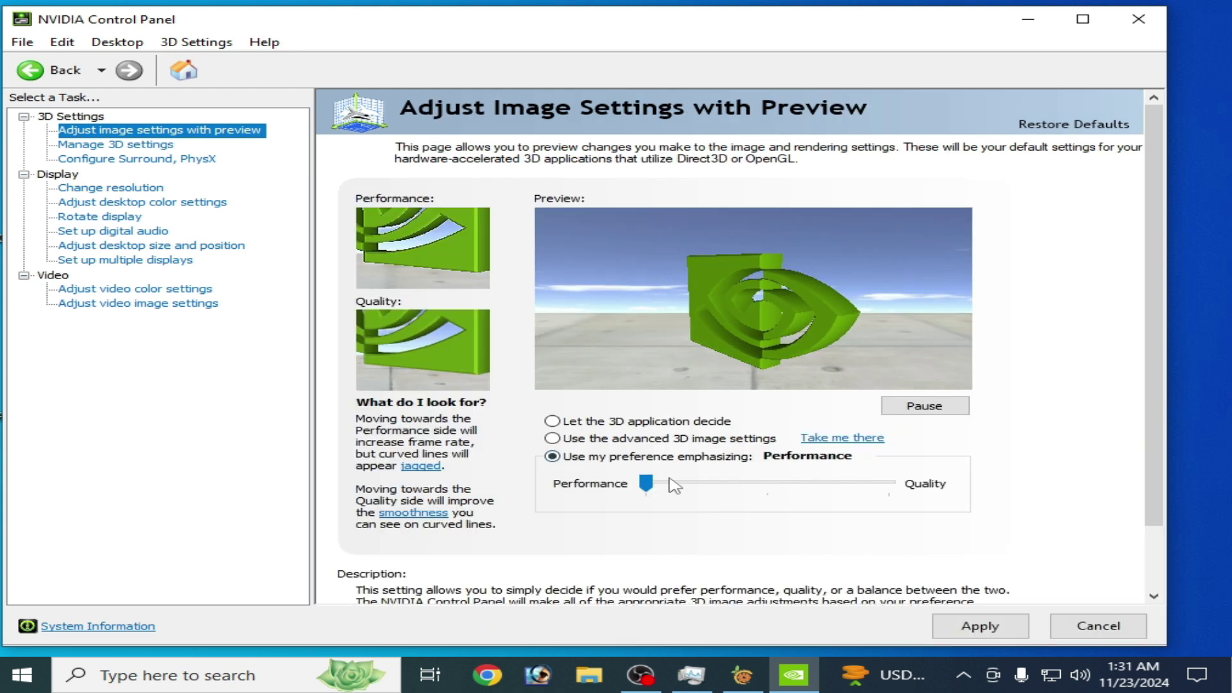
pyautogui.click(648, 482)
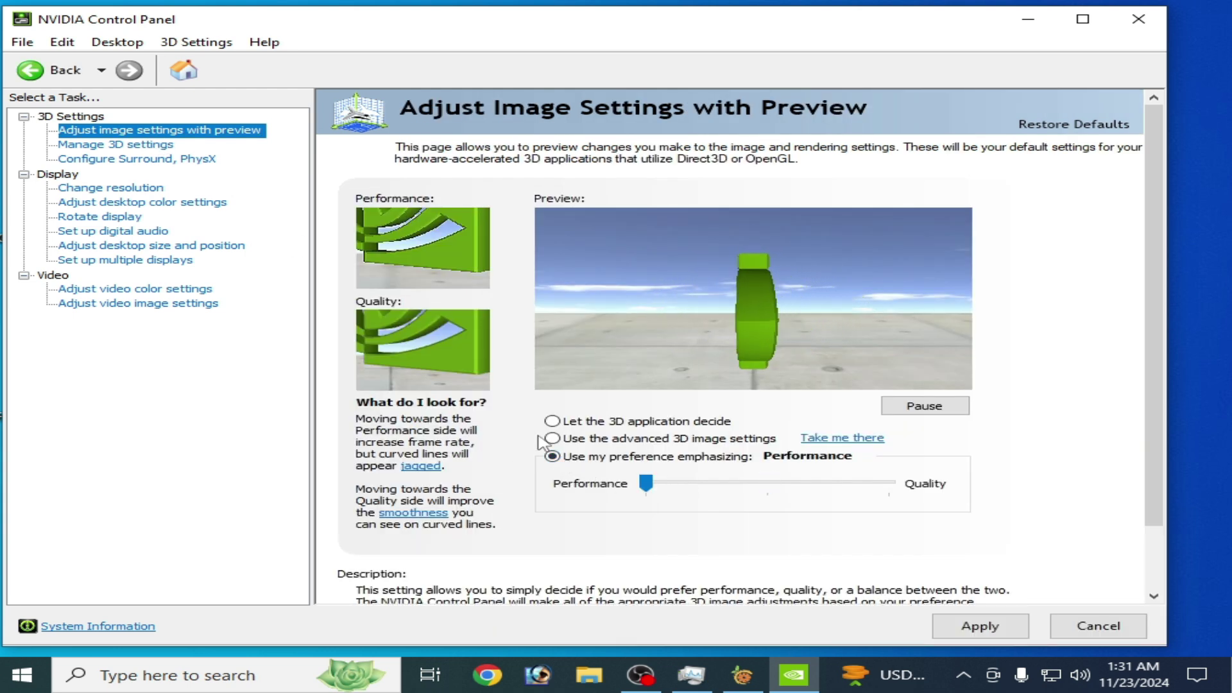
pyautogui.click(552, 439)
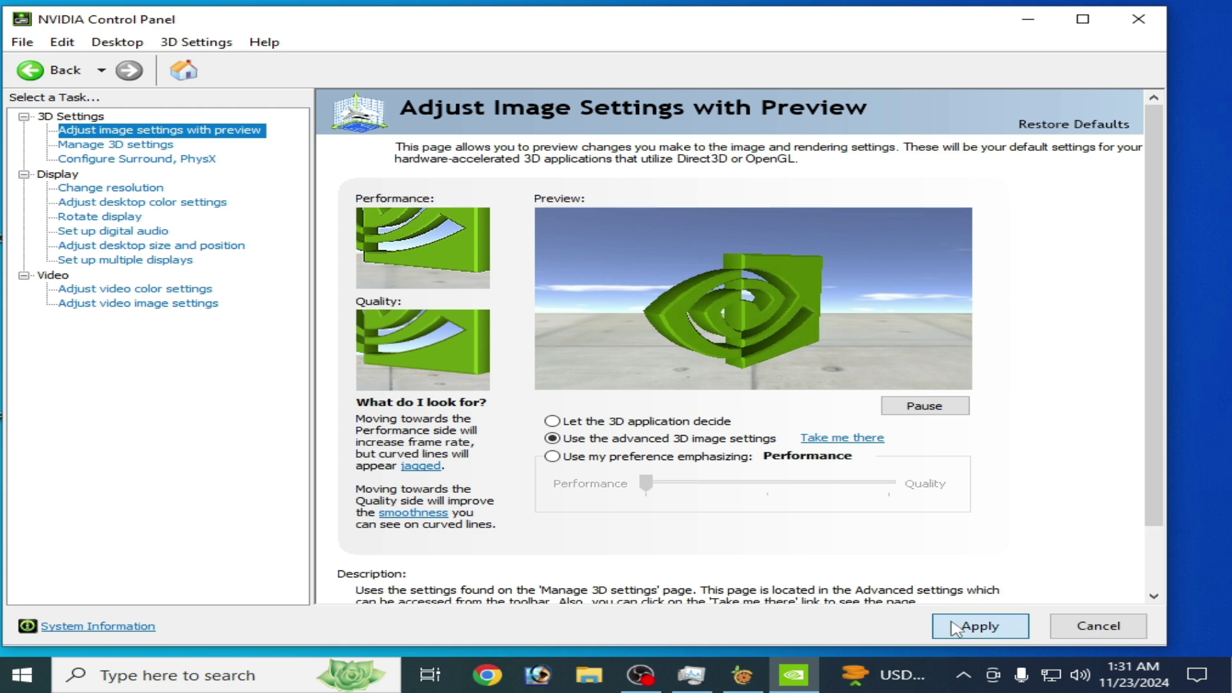
pyautogui.click(132, 145)
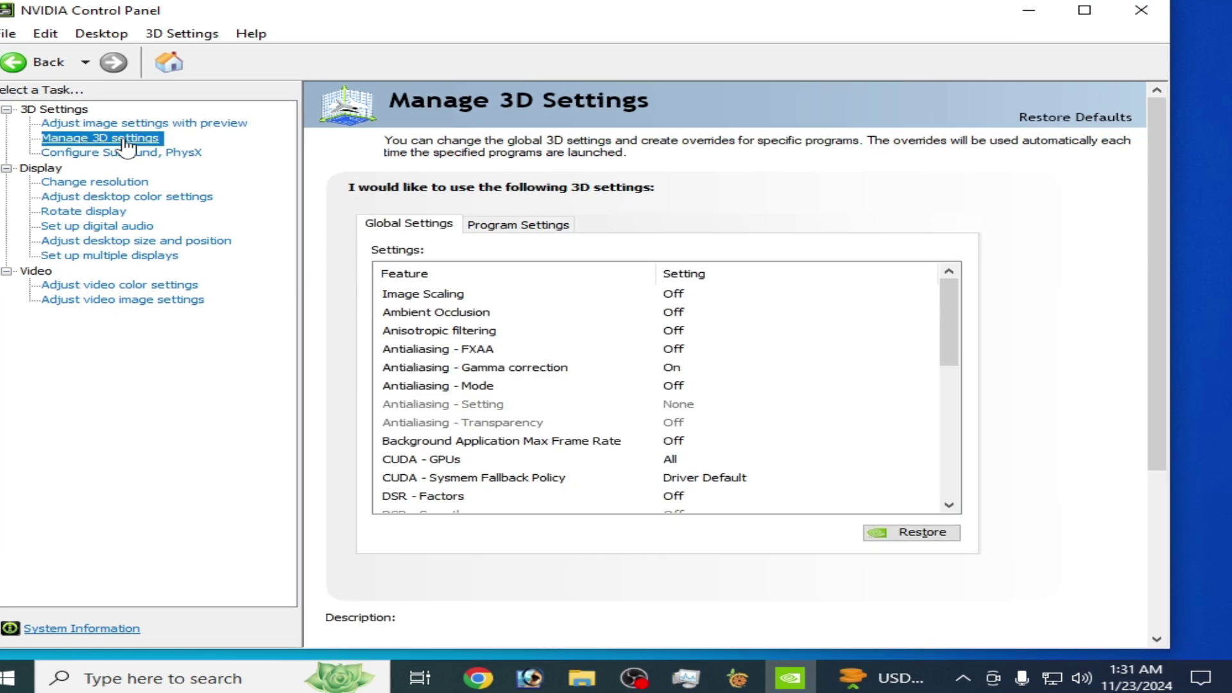
# Step: Set the global Power management mode to Prefer maximum performance
pyautogui.moveTo(949, 295); pyautogui.dragTo(957, 371)
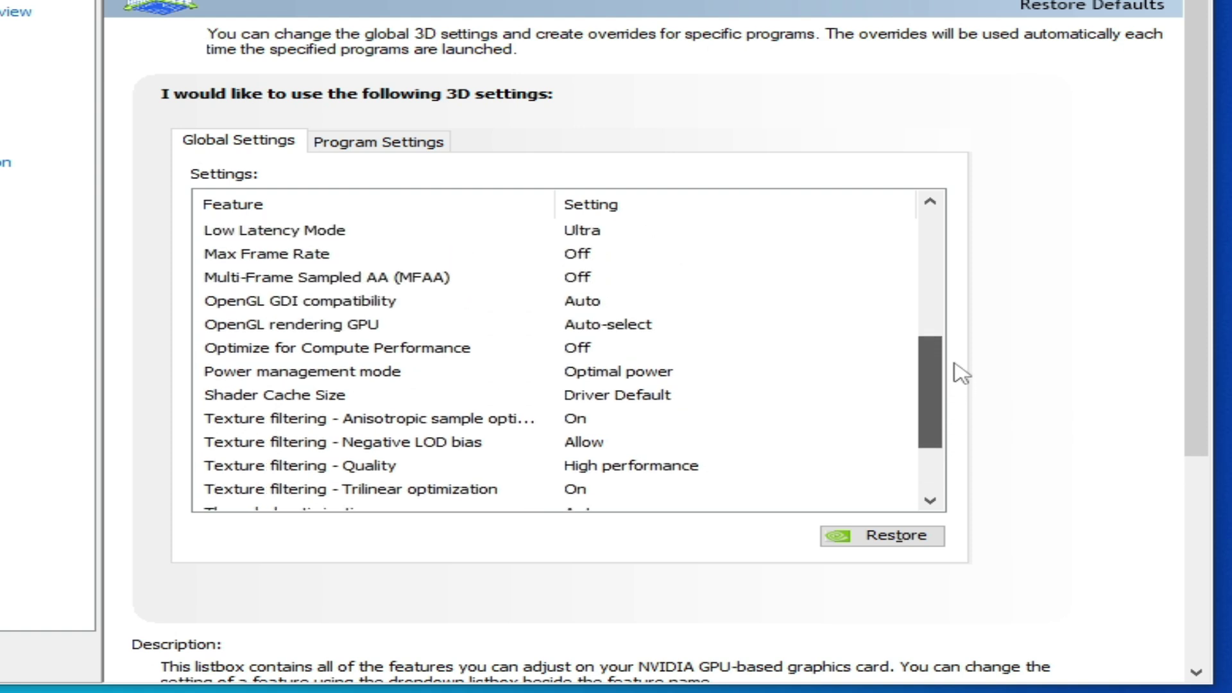
pyautogui.click(571, 378)
pyautogui.click(600, 377)
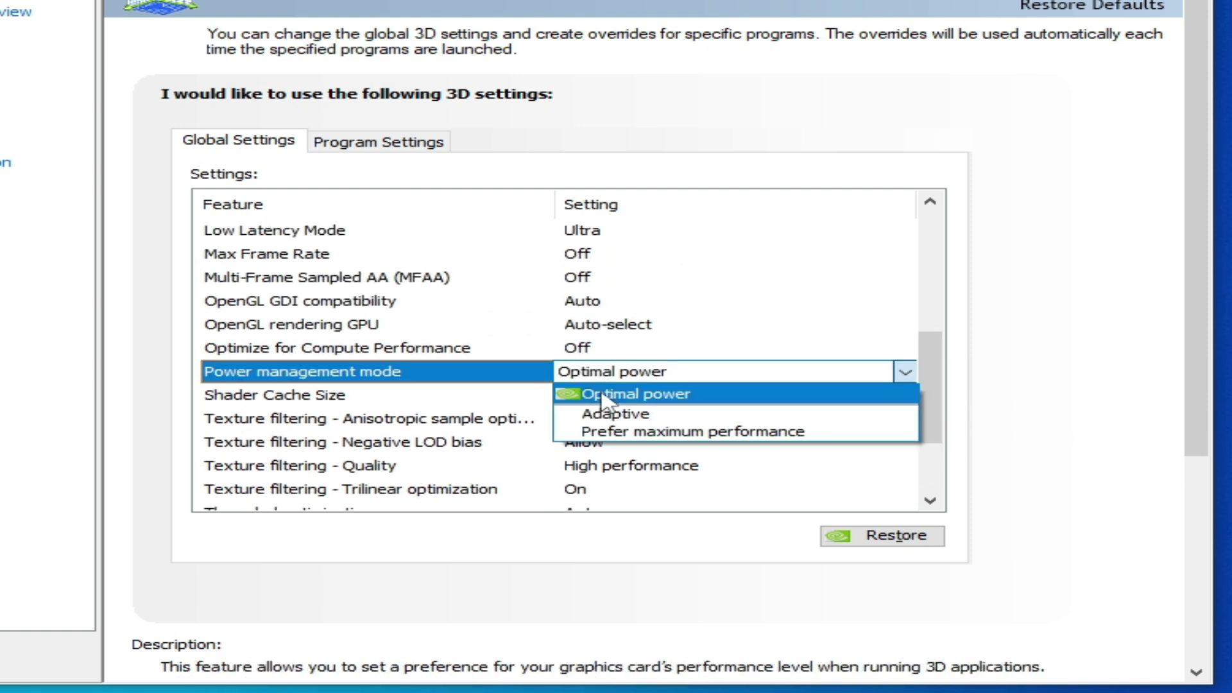
pyautogui.click(609, 438)
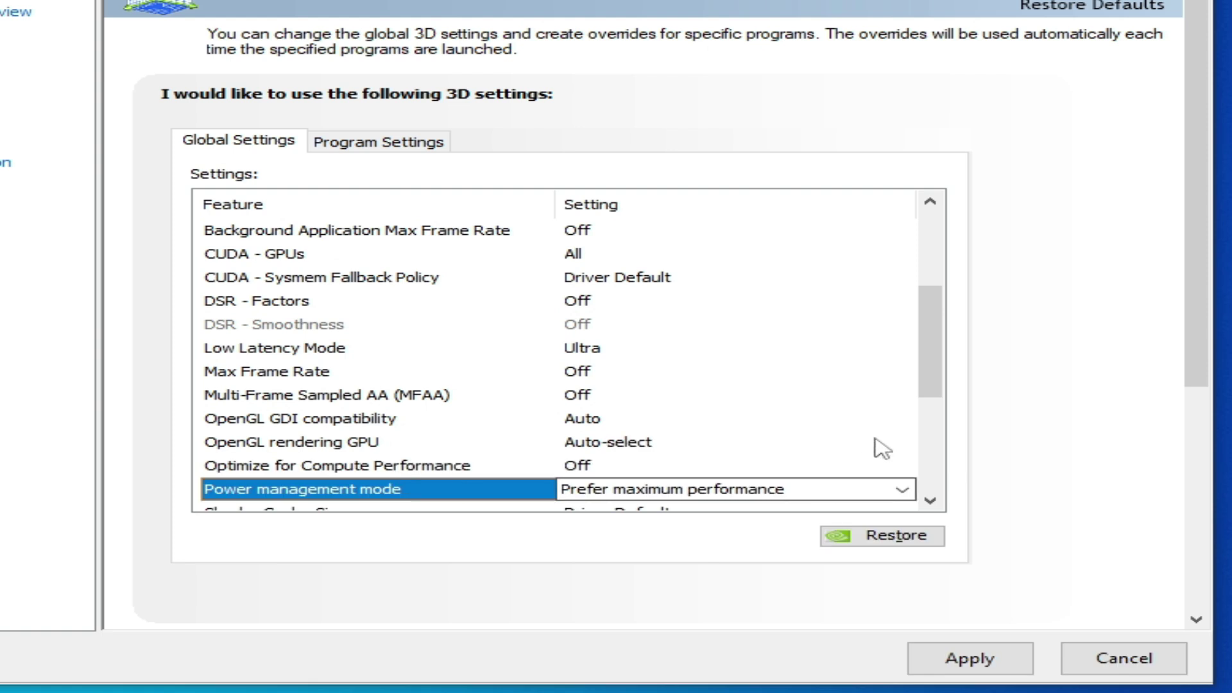
# Step: Change the global Vertical sync setting to On
pyautogui.moveTo(930, 346); pyautogui.dragTo(940, 415)
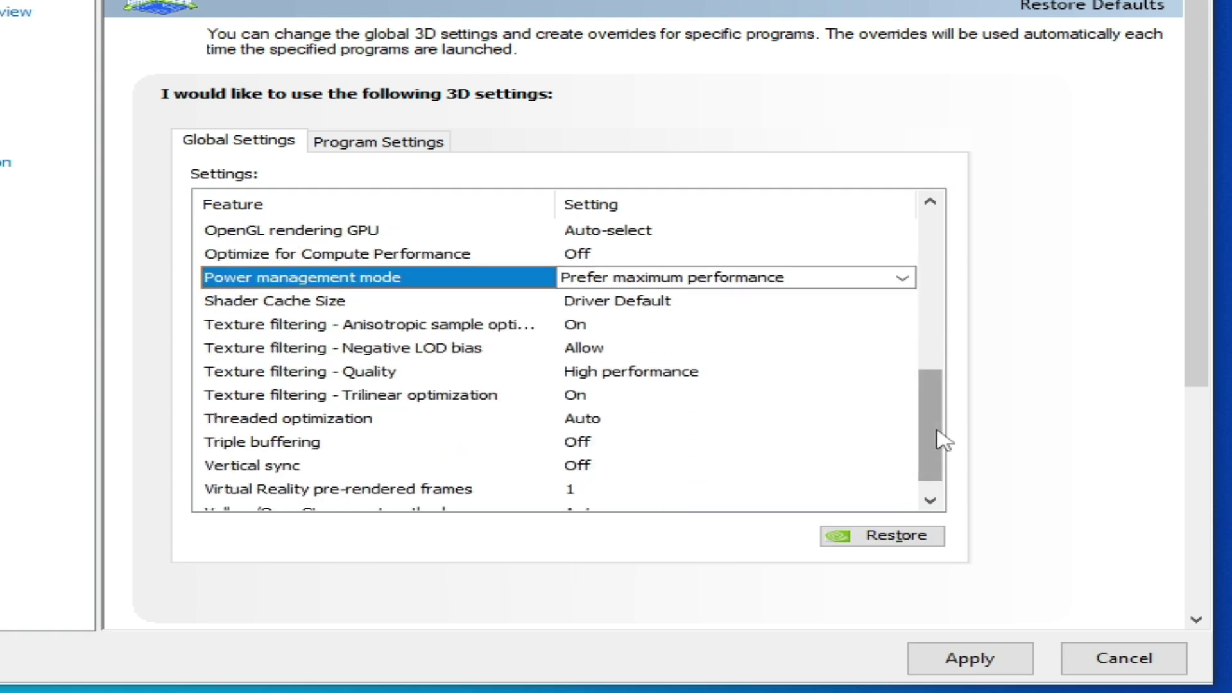
pyautogui.moveTo(939, 440); pyautogui.dragTo(938, 359)
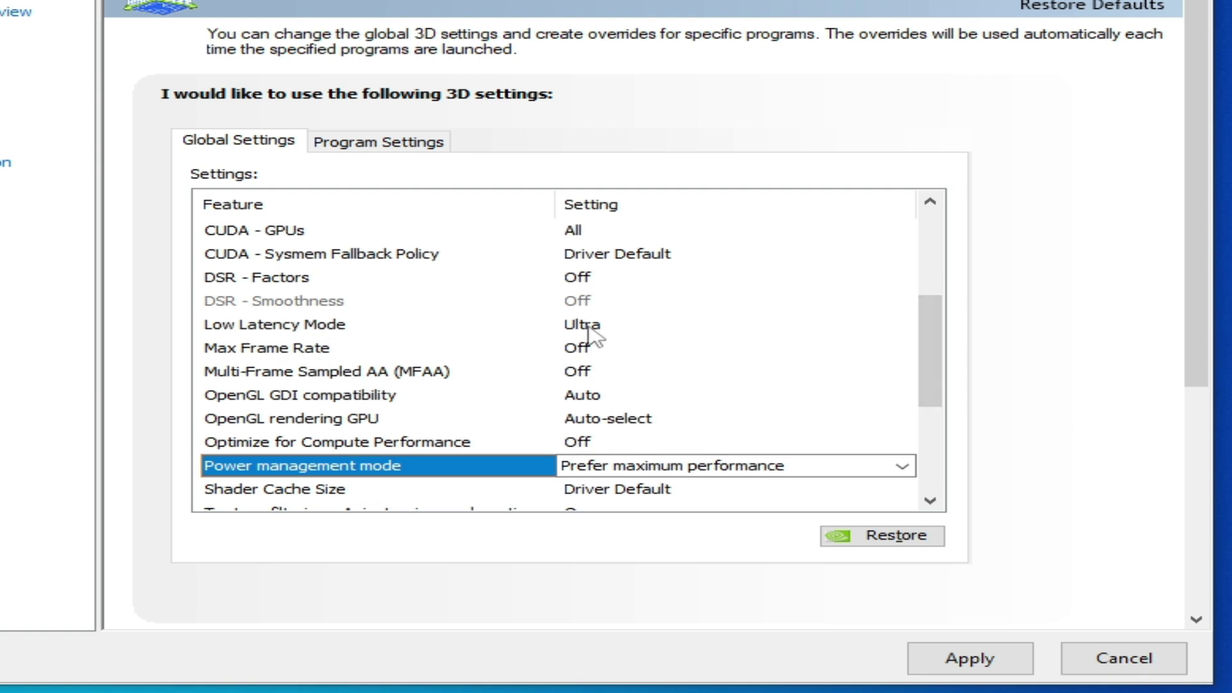
pyautogui.moveTo(940, 334); pyautogui.dragTo(943, 420)
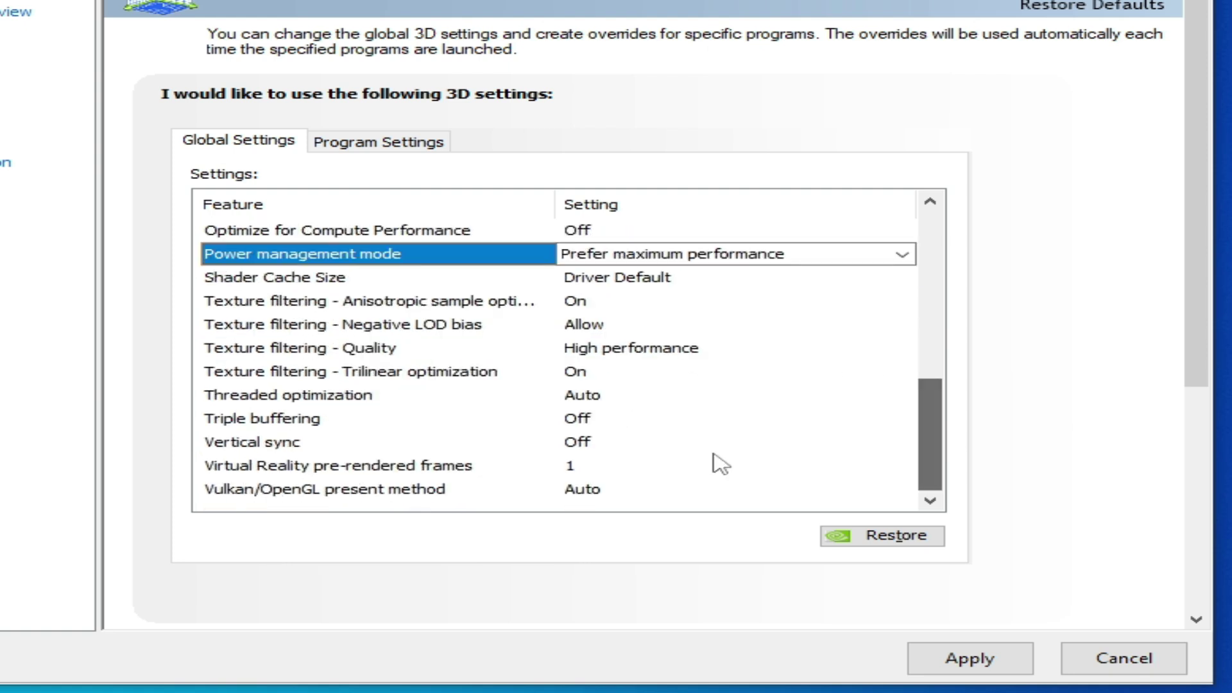
pyautogui.click(585, 450)
pyautogui.click(585, 451)
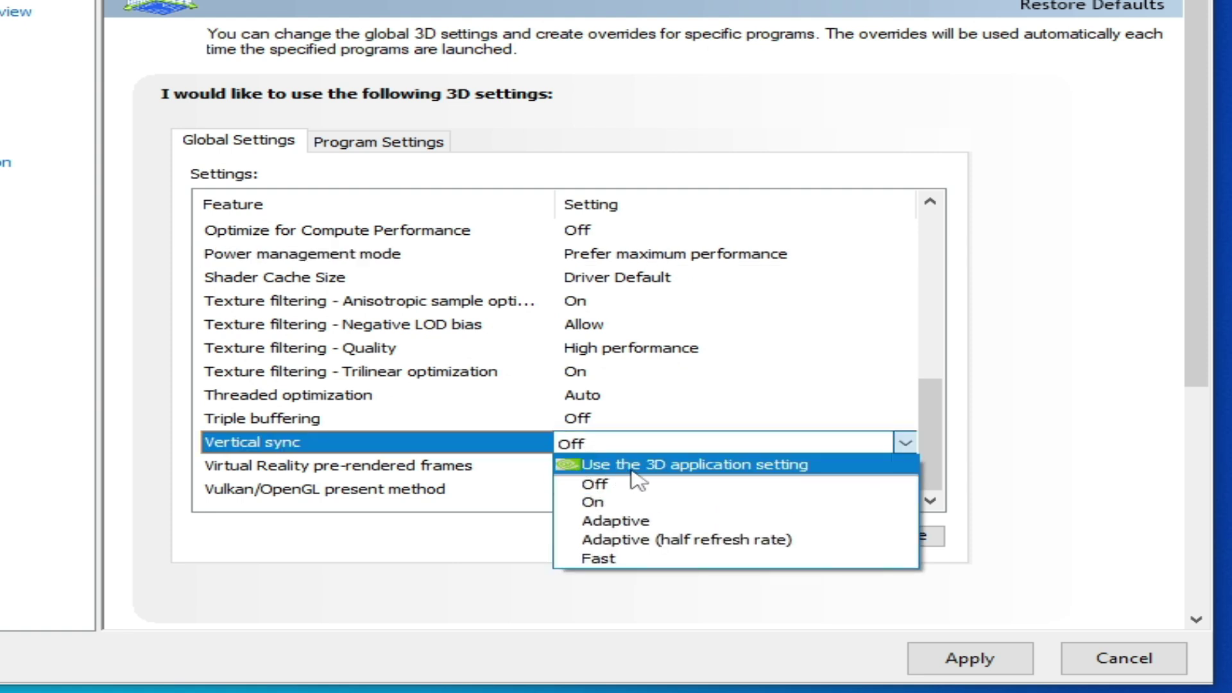
pyautogui.click(632, 466)
pyautogui.scroll(-5, 911, 398)
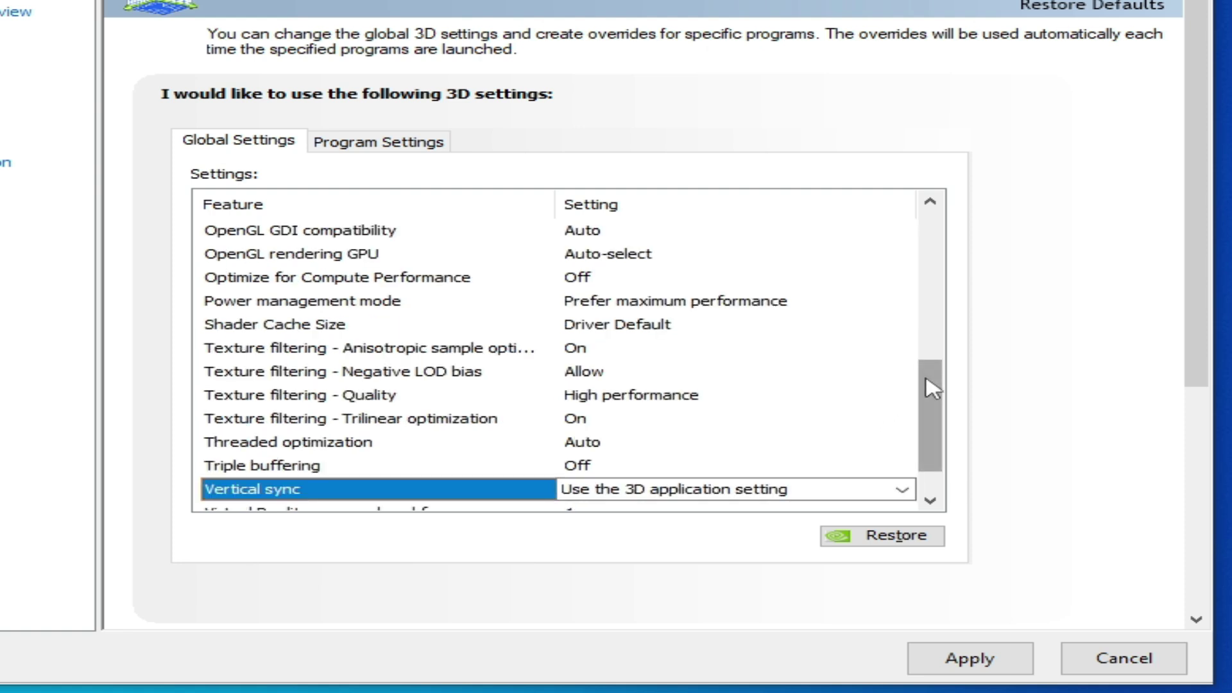
pyautogui.click(742, 488)
pyautogui.click(595, 550)
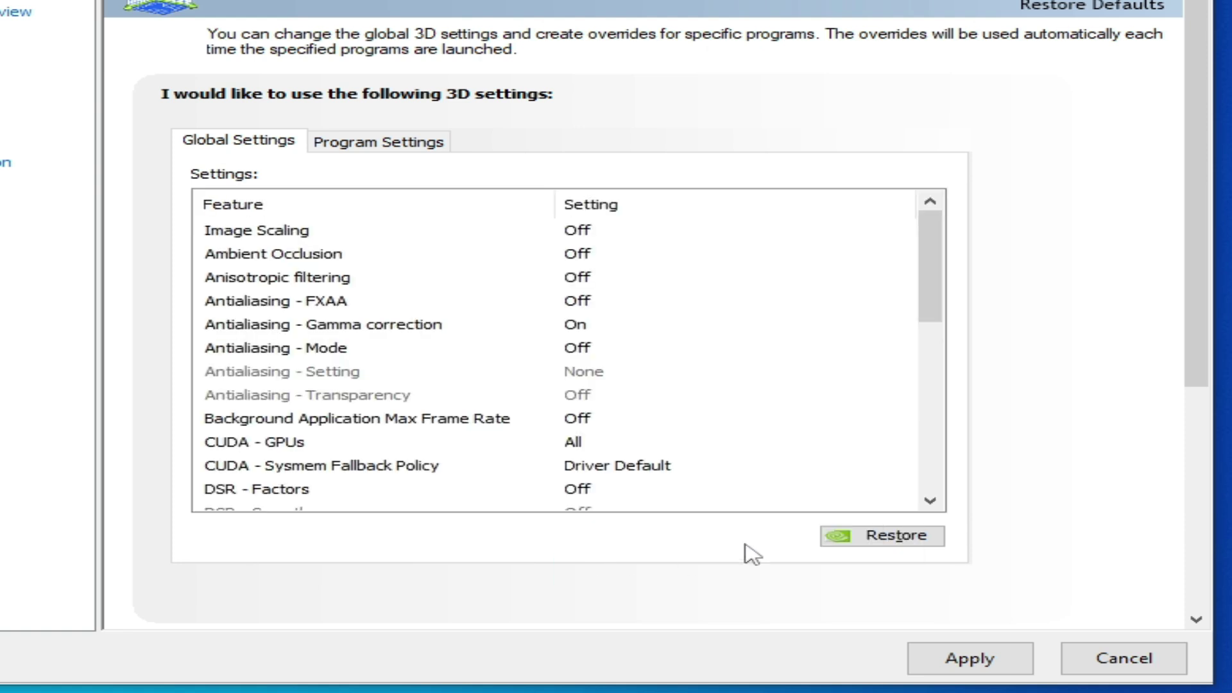
# Step: Bring up Task Manager's Details view listing citron.exe from the taskbar
pyautogui.moveTo(934, 386); pyautogui.dragTo(915, 622)
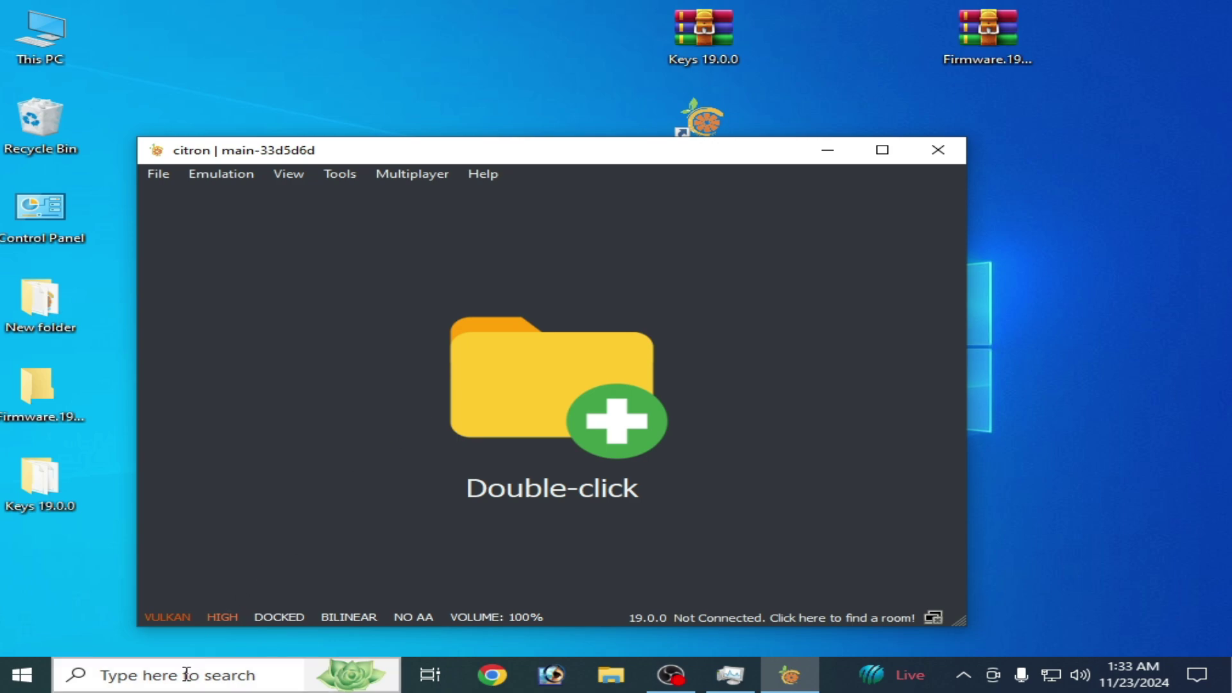
pyautogui.click(731, 674)
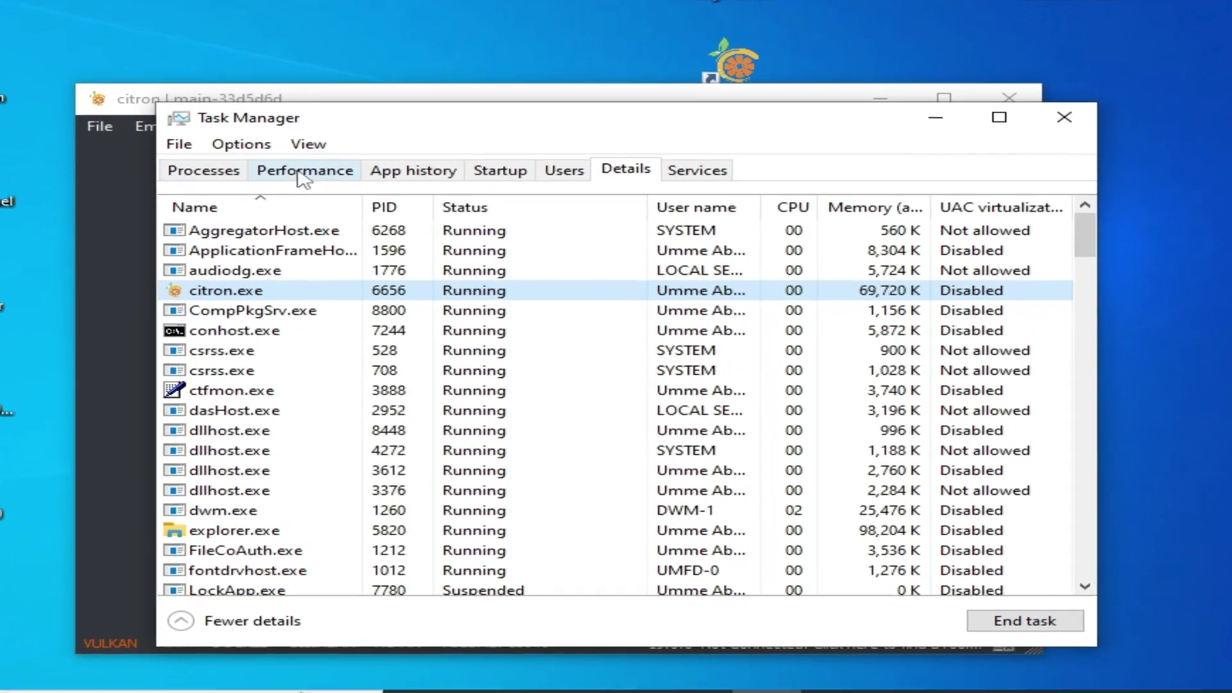
# Step: Review the CPU and GPU 0 performance pages, then close Task Manager
pyautogui.click(303, 172)
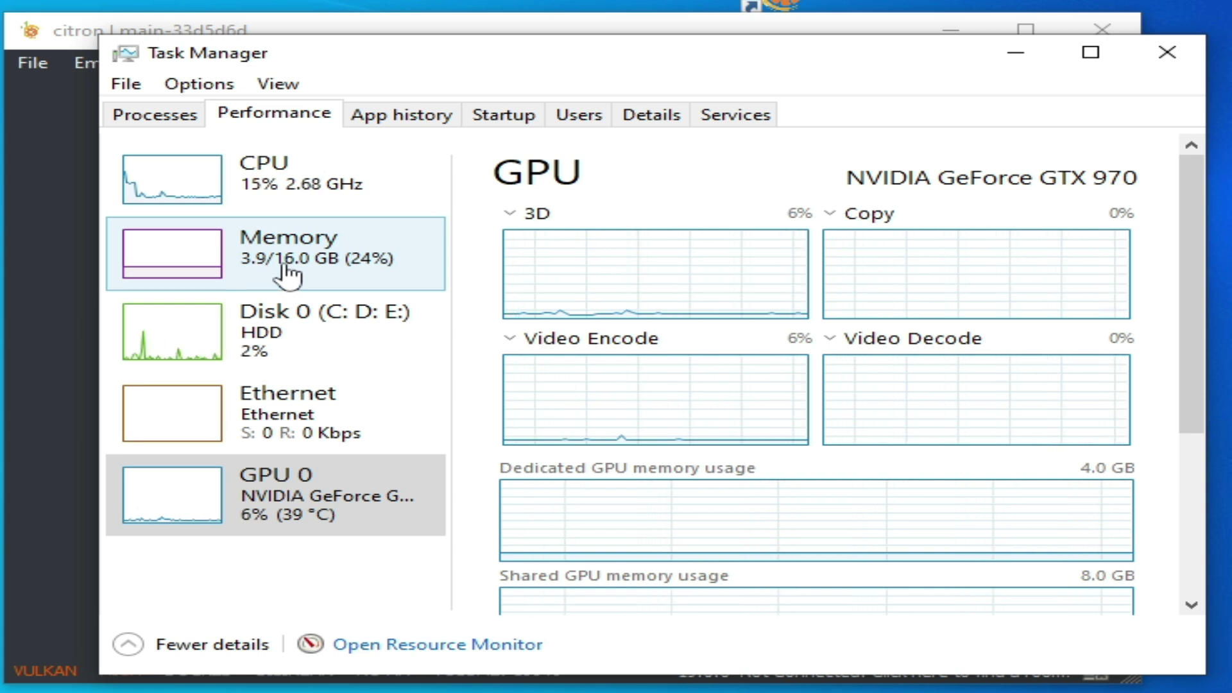
pyautogui.click(273, 189)
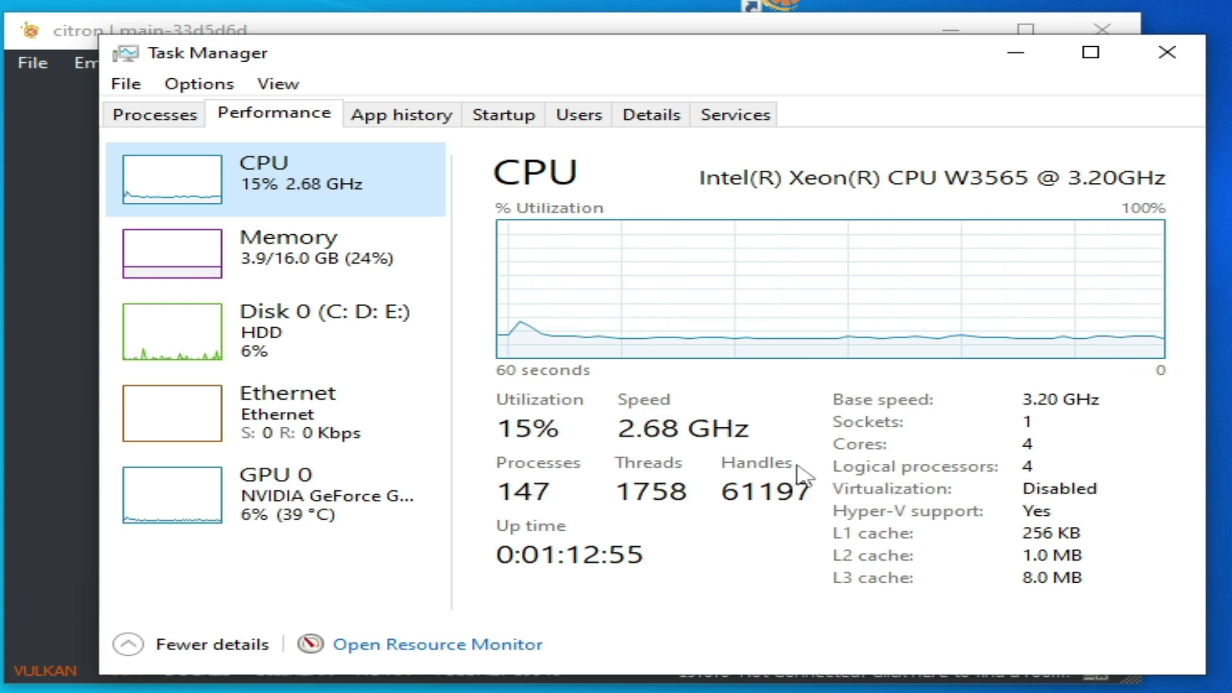
pyautogui.click(297, 491)
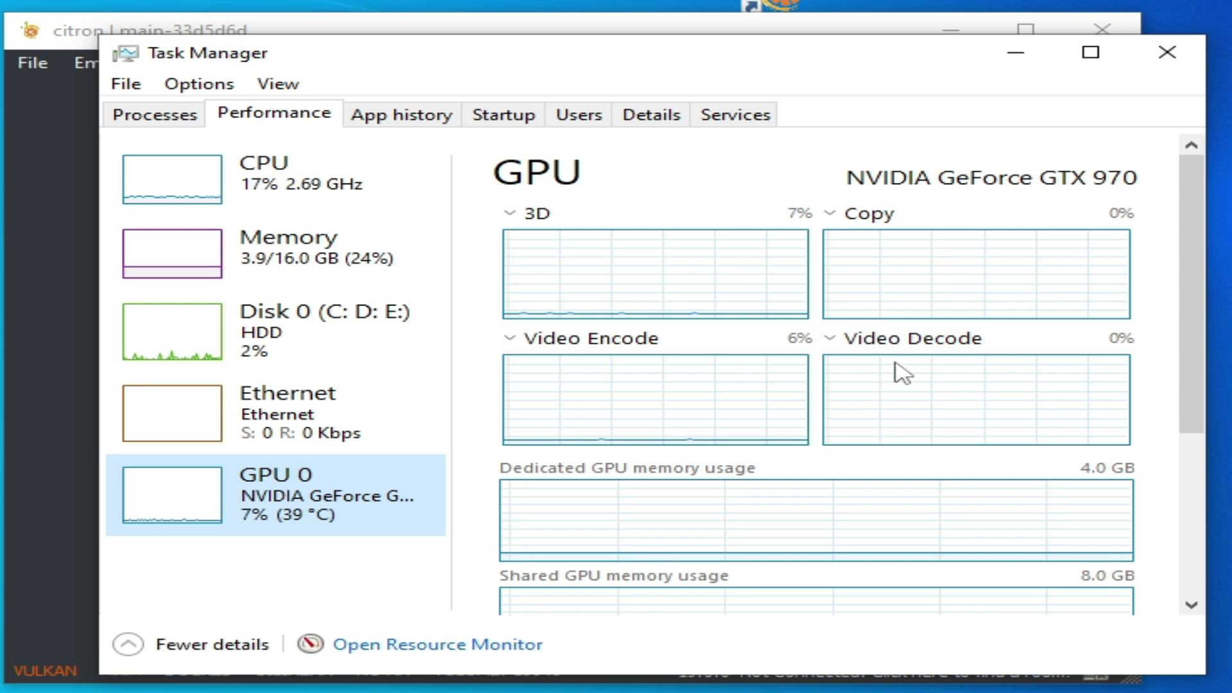
pyautogui.click(1168, 54)
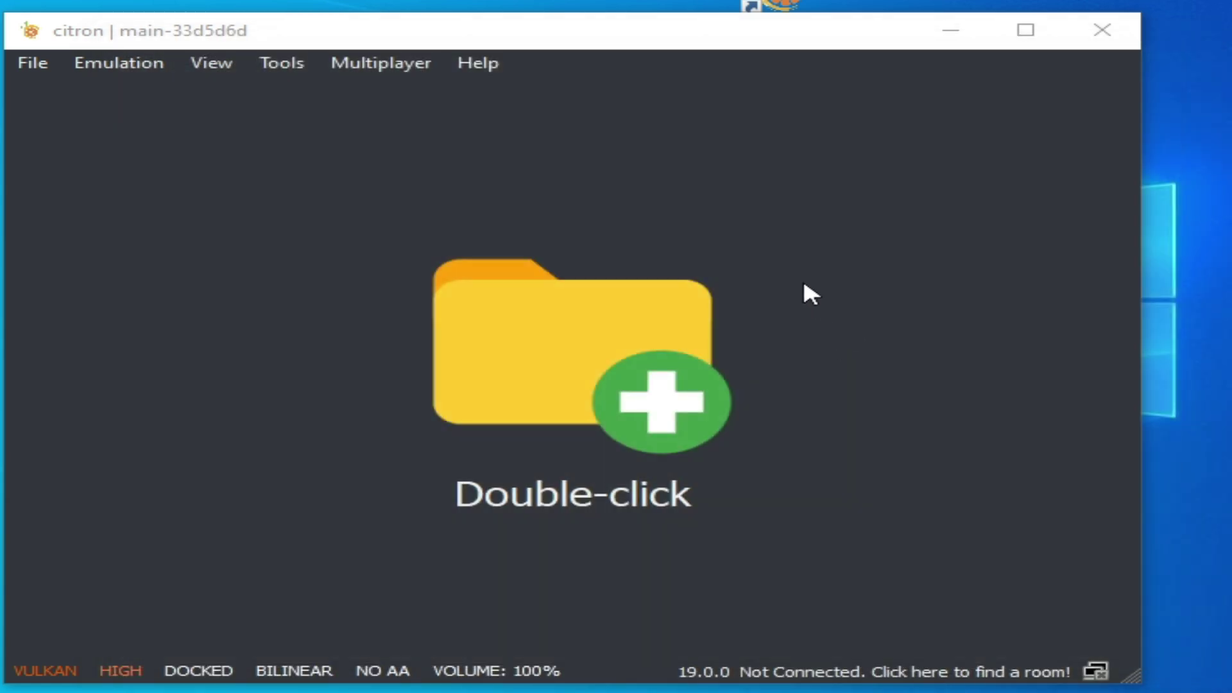